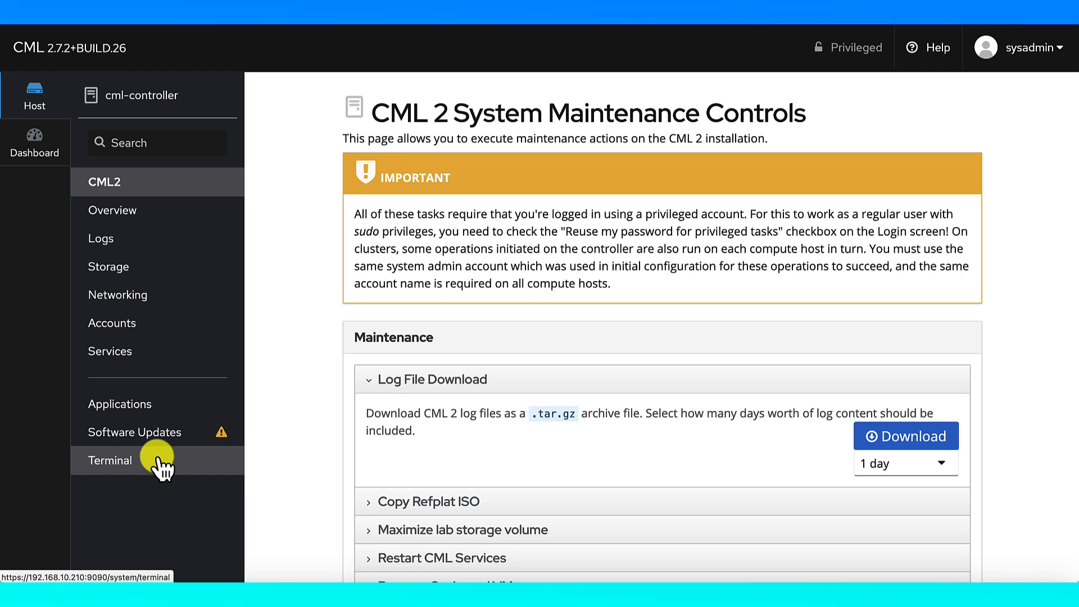
Open the controller's Terminal and become root with sudo -E -s
{"action": "left_click", "coordinate": [159, 461]}
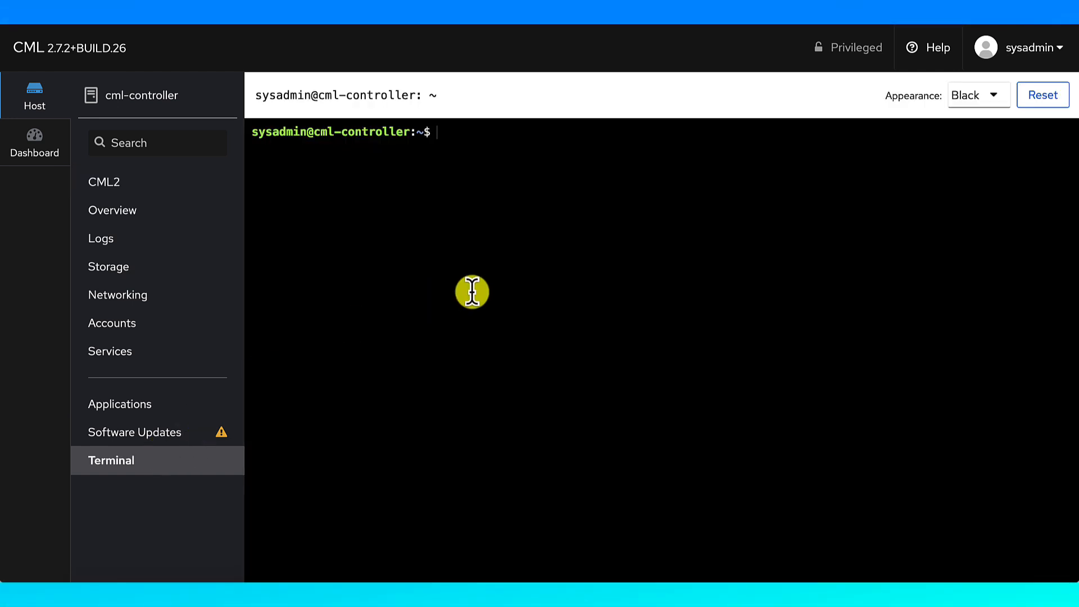
{"action": "type", "text": "su"}
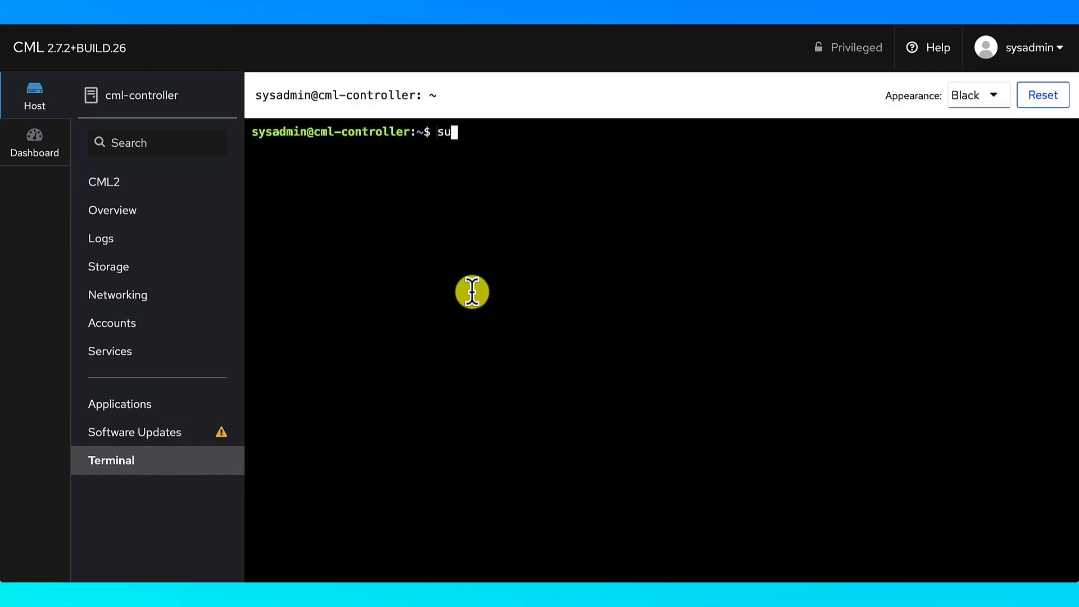
{"action": "type", "text": "do -E -s"}
{"action": "key", "text": "Return"}
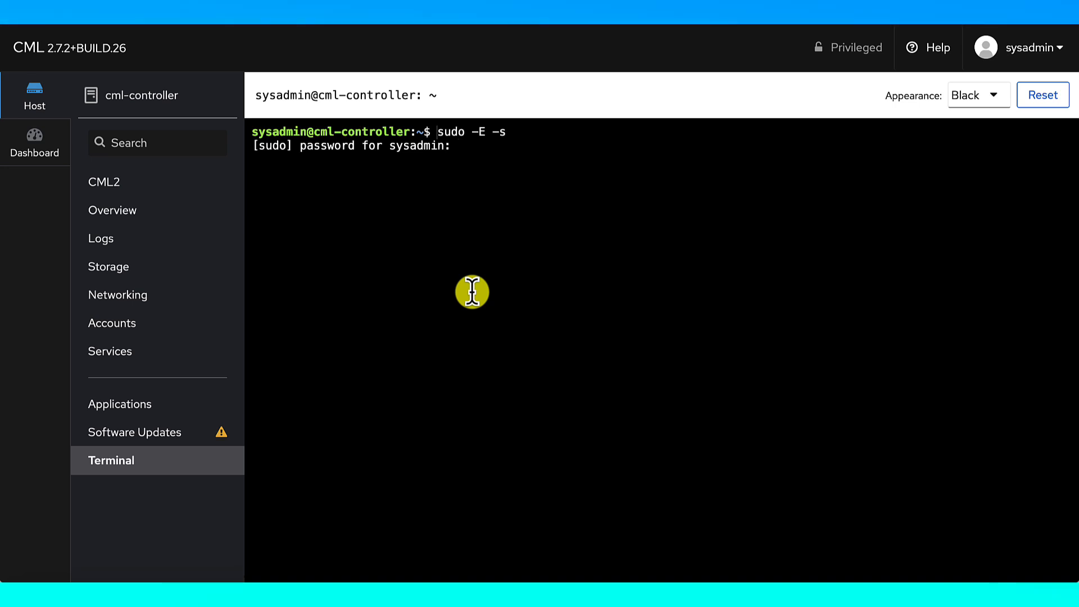
{"action": "key", "text": "Return"}
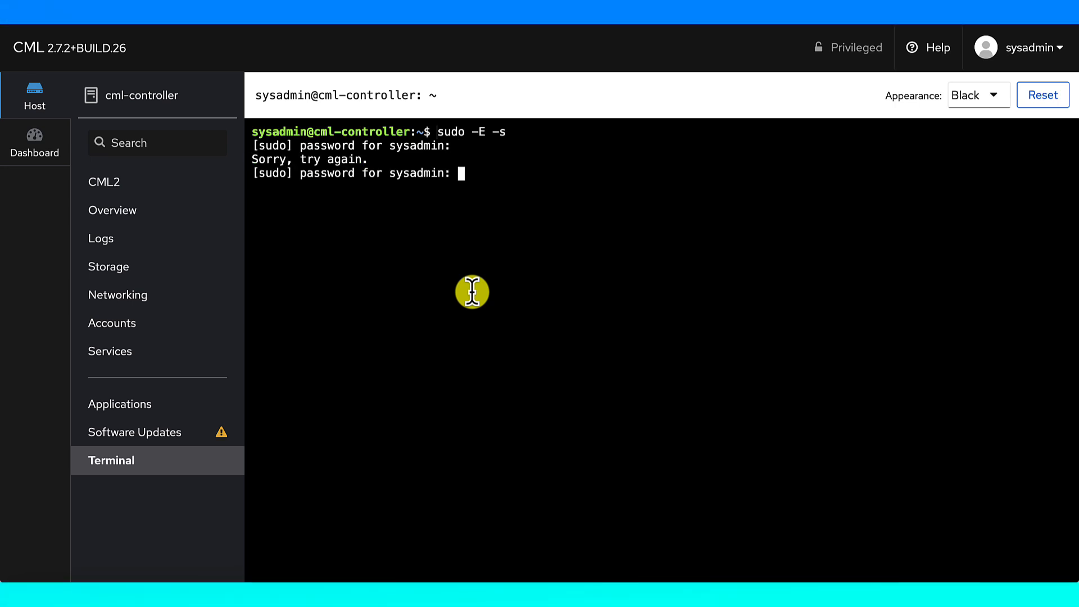
{"action": "key", "text": "Return"}
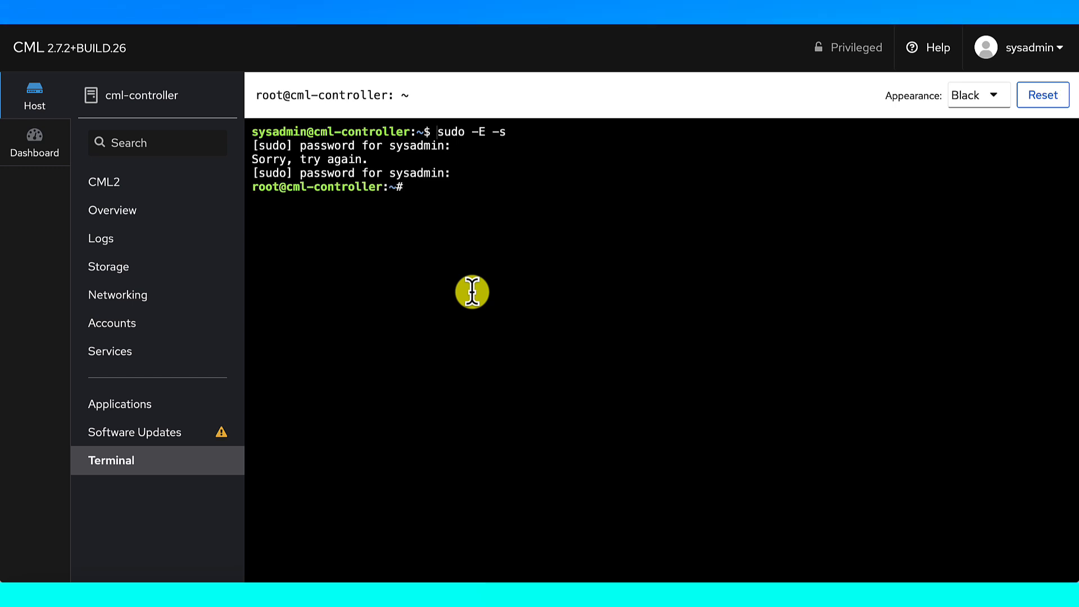
Run apt update, which reports 22 upgradable packages, and enter apt upgrade
{"action": "type", "text": "apt update"}
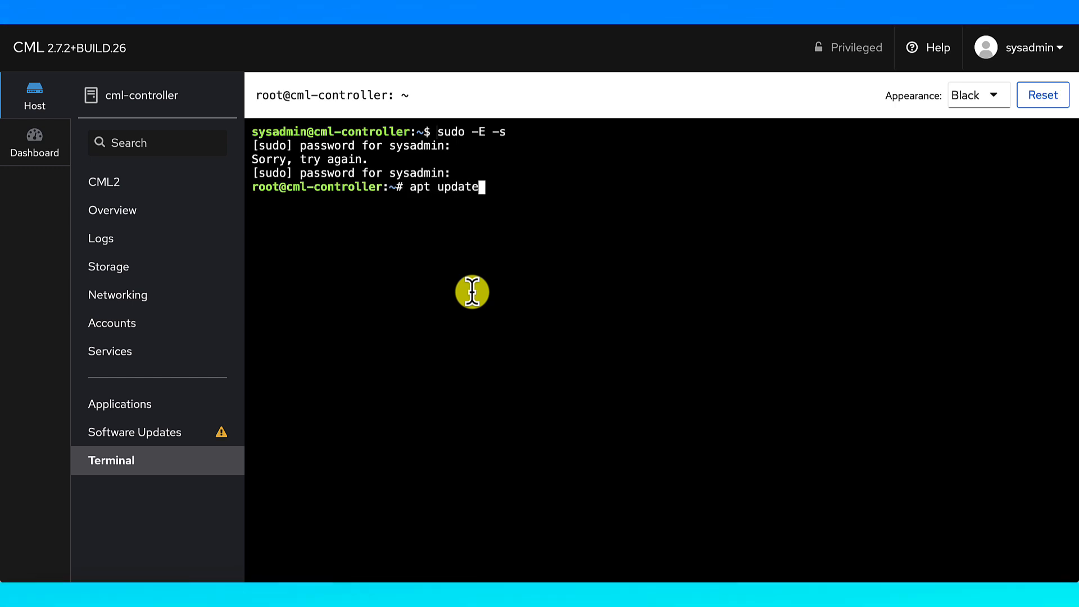
{"action": "key", "text": "Return"}
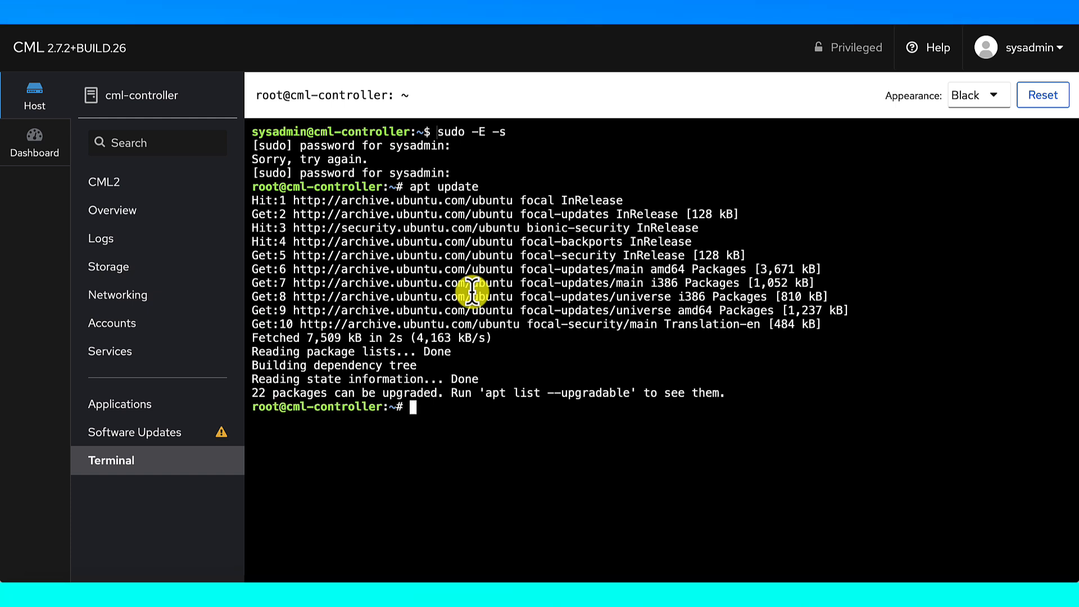
{"action": "type", "text": "apt "}
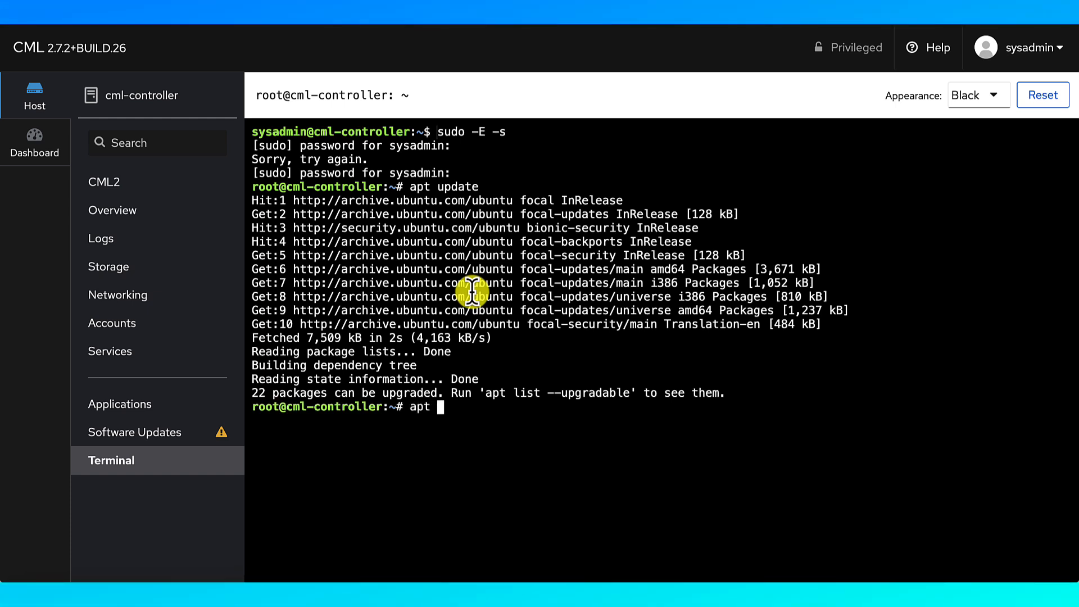
{"action": "type", "text": "upgrade"}
Install all pending apt upgrades, then return to the CML2 System Maintenance Controls page
{"action": "key", "text": "Return"}
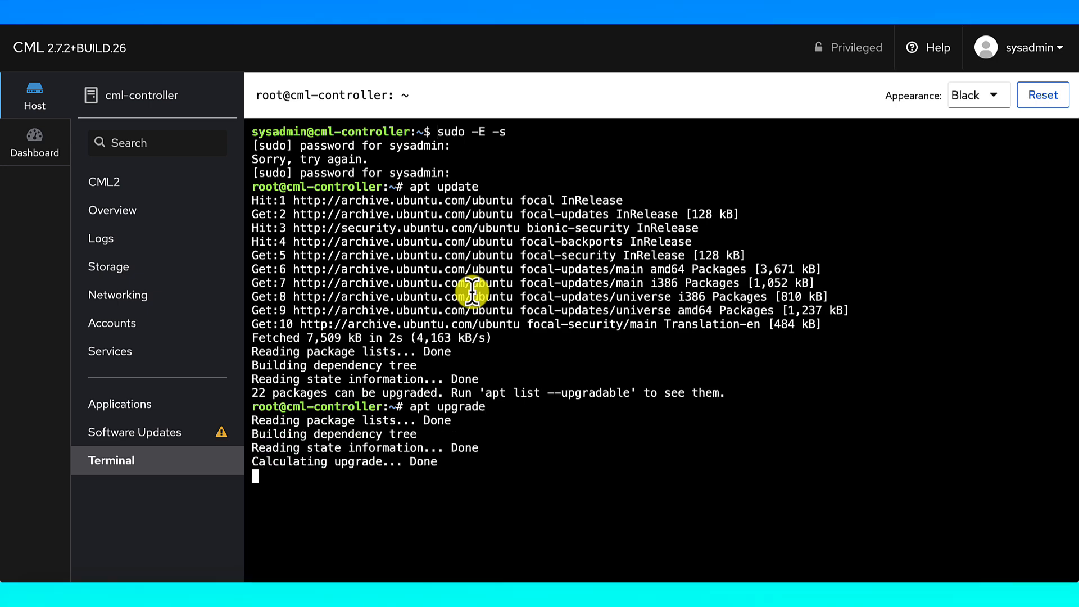
{"action": "key", "text": "Return"}
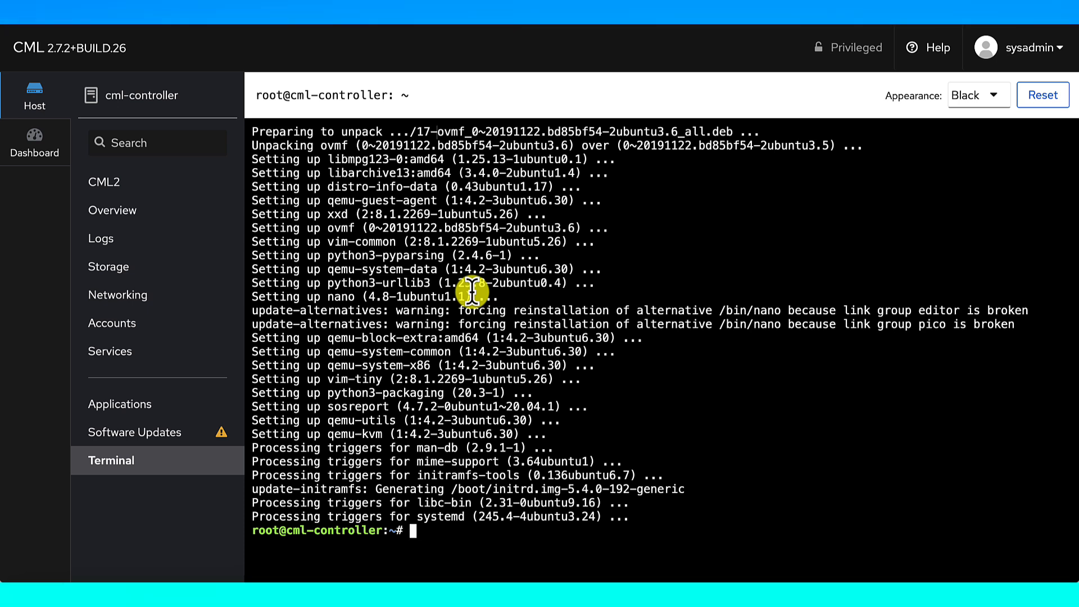
{"action": "left_click", "coordinate": [163, 97]}
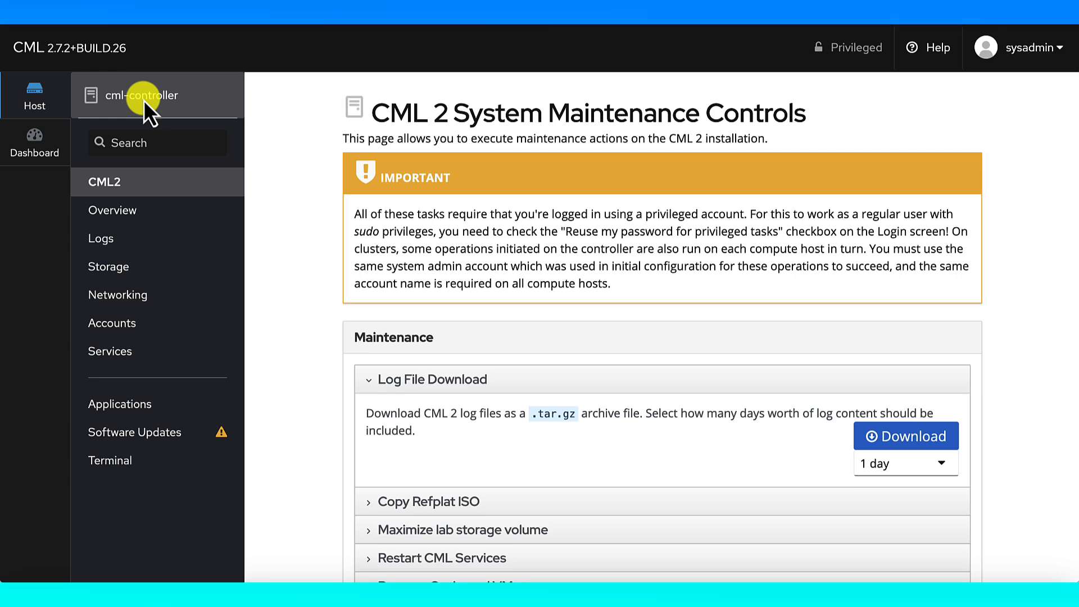
Reopen the controller Terminal showing the finished upgrade and the root prompt
{"action": "left_click", "coordinate": [134, 460]}
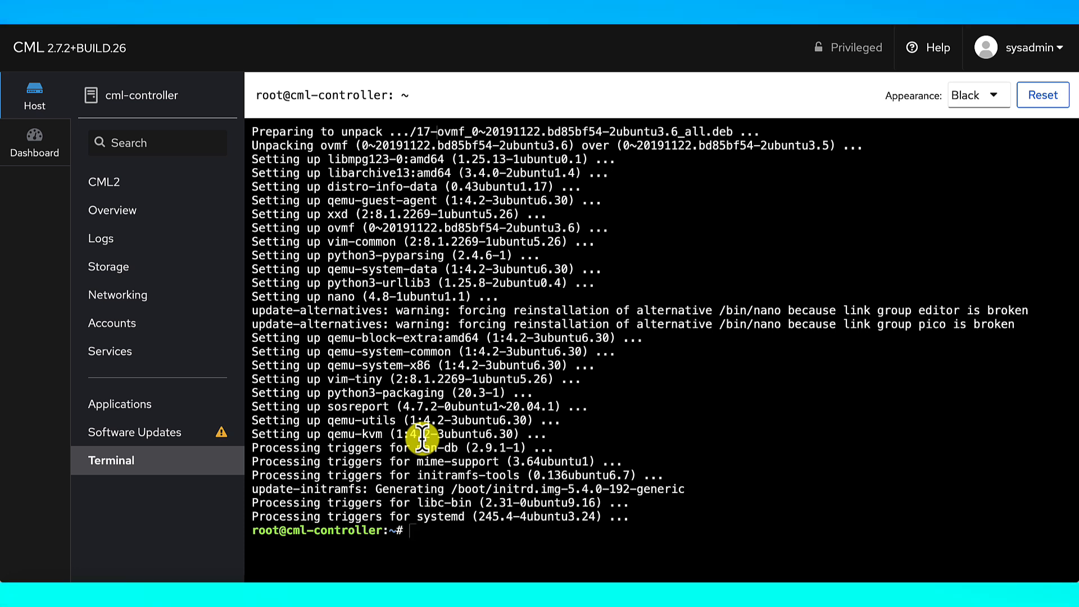
Reboot the controller with systemctl reboot and reload the page once it disconnects
{"action": "type", "text": "system"}
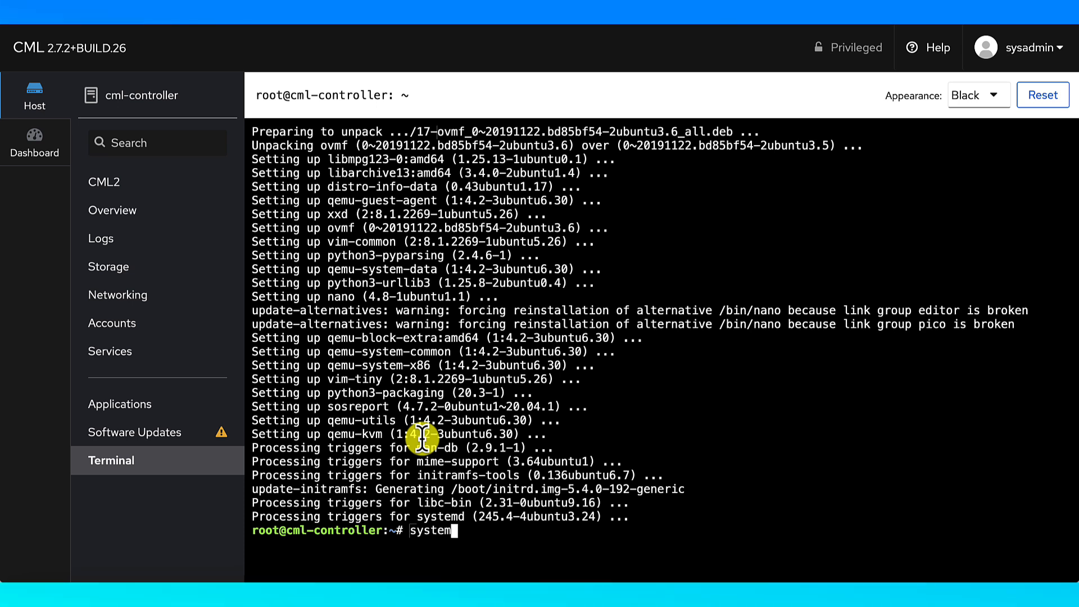
{"action": "type", "text": "ctl reboot"}
{"action": "key", "text": "Return"}
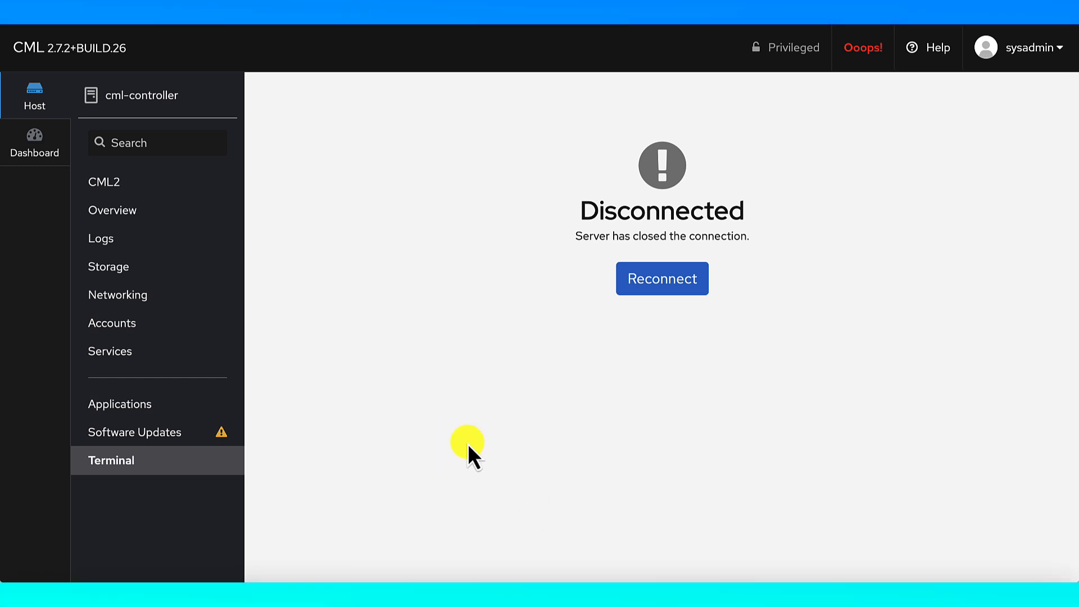
{"action": "key", "text": "super+r"}
{"action": "key", "text": "Return"}
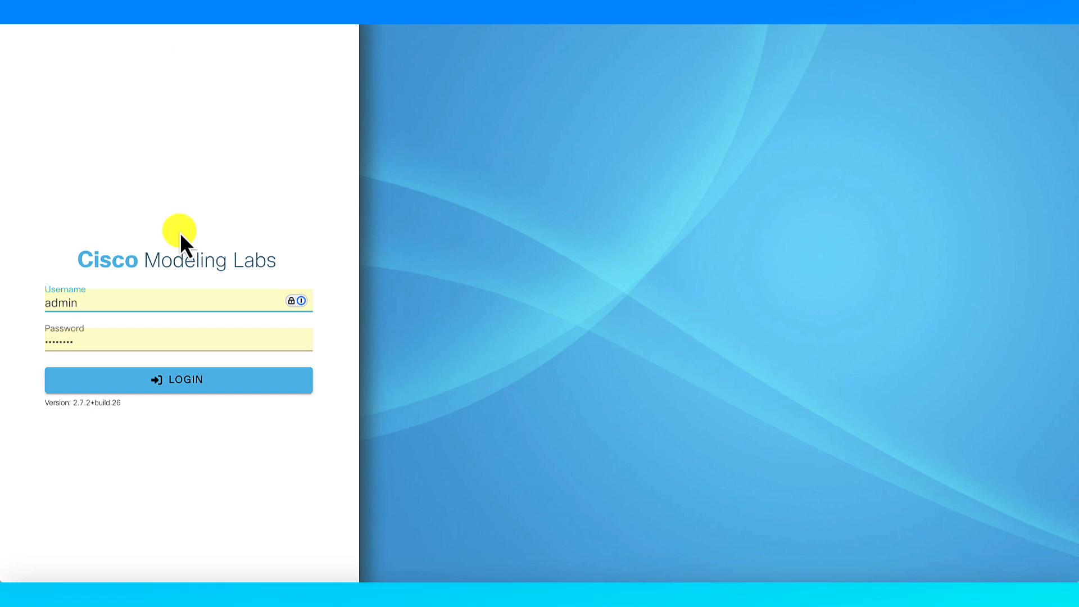
Log in and enable and save maintenance mode under TOOLS > System Administration
{"action": "key", "text": "Return"}
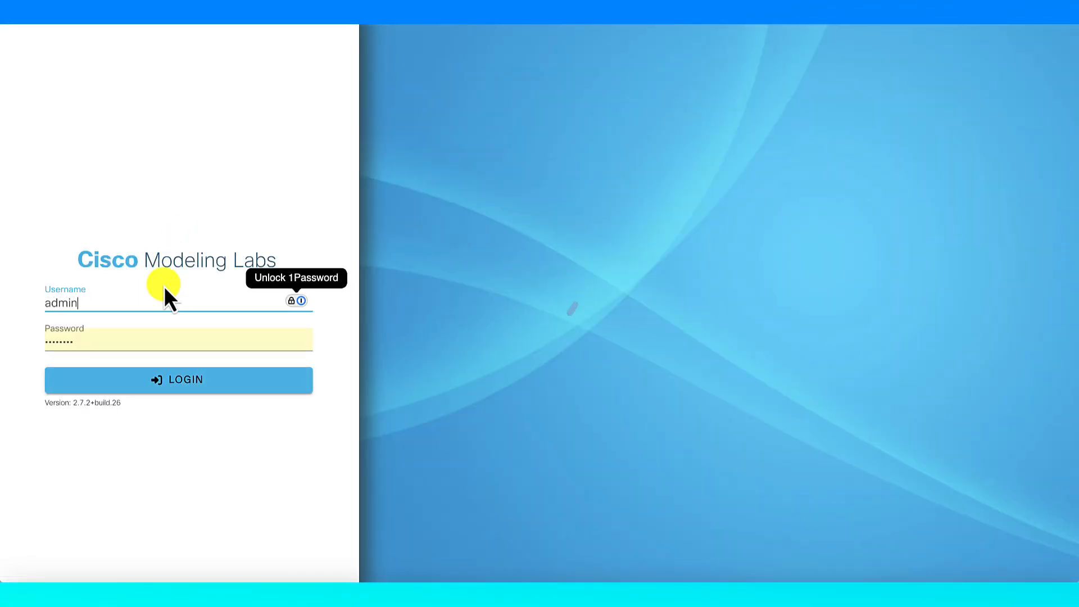
{"action": "left_click", "coordinate": [148, 381]}
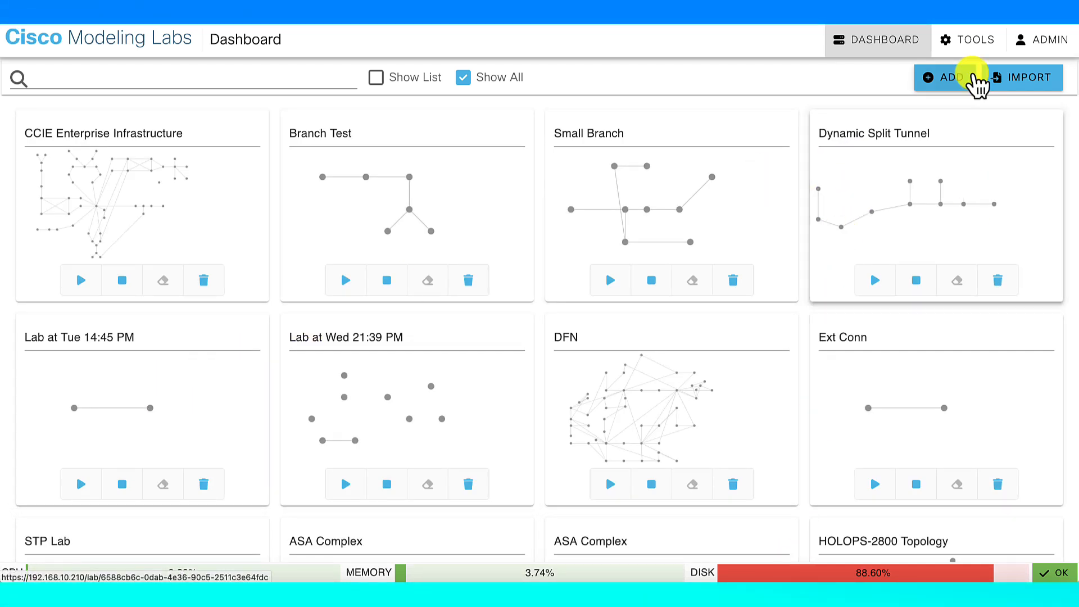
{"action": "left_click", "coordinate": [966, 41]}
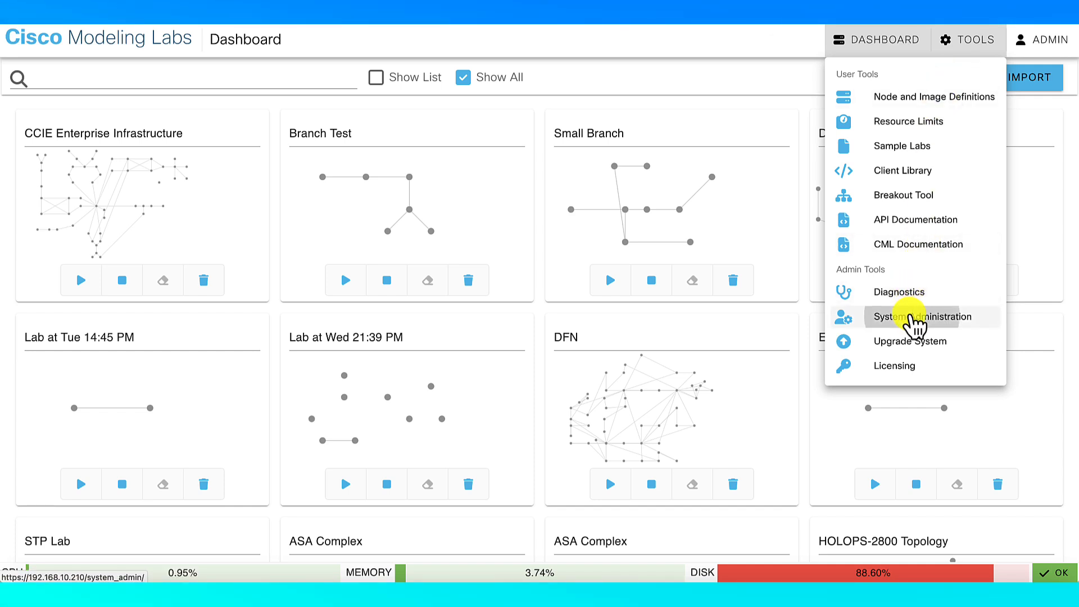
{"action": "left_click", "coordinate": [915, 321]}
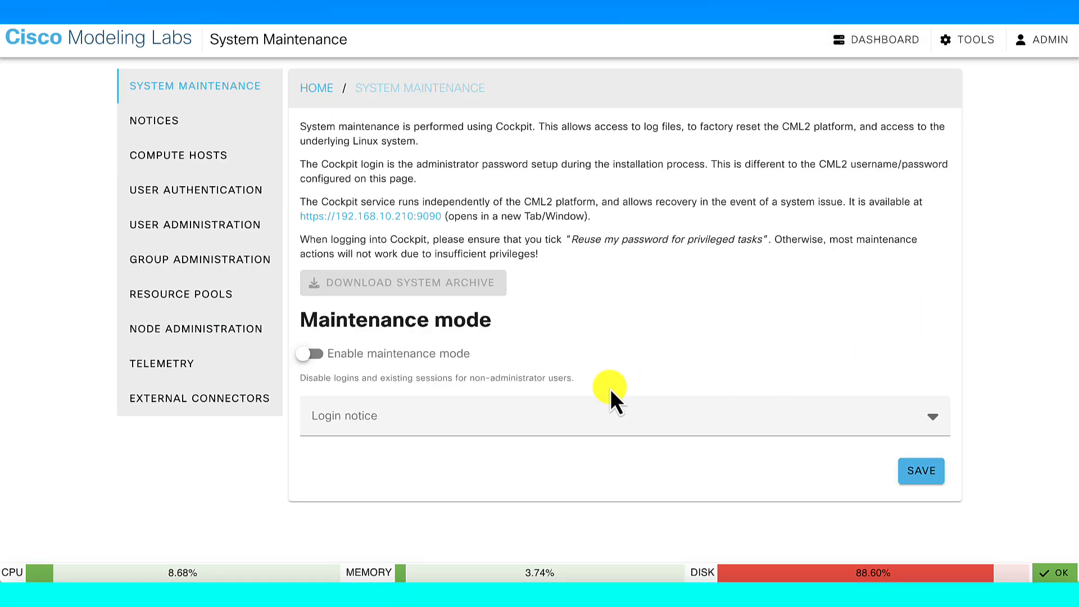
{"action": "left_click", "coordinate": [325, 360]}
{"action": "left_click", "coordinate": [921, 477]}
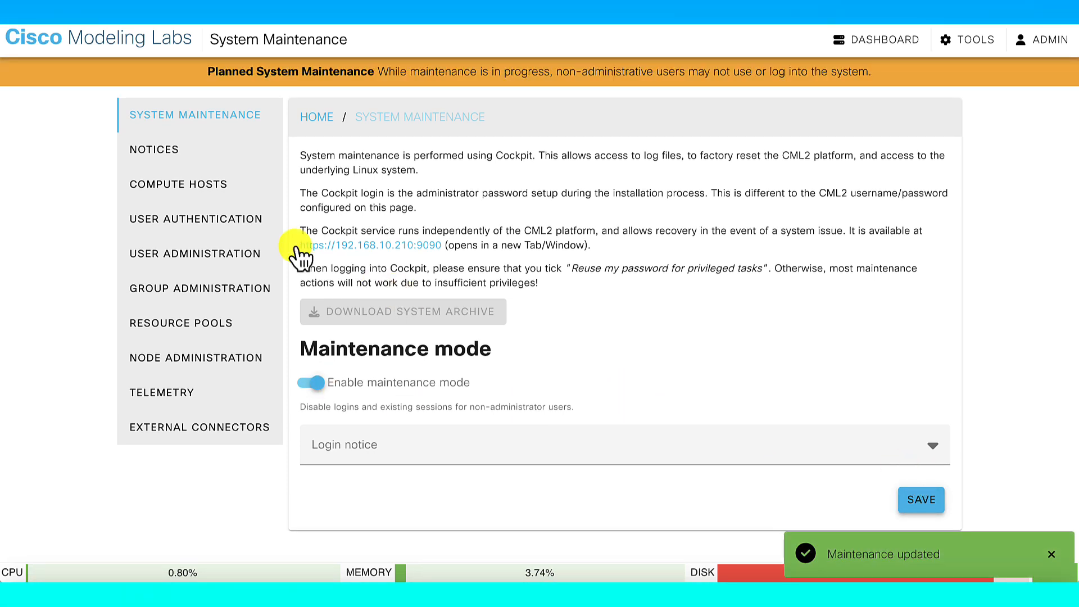
{"action": "left_click", "coordinate": [203, 185]}
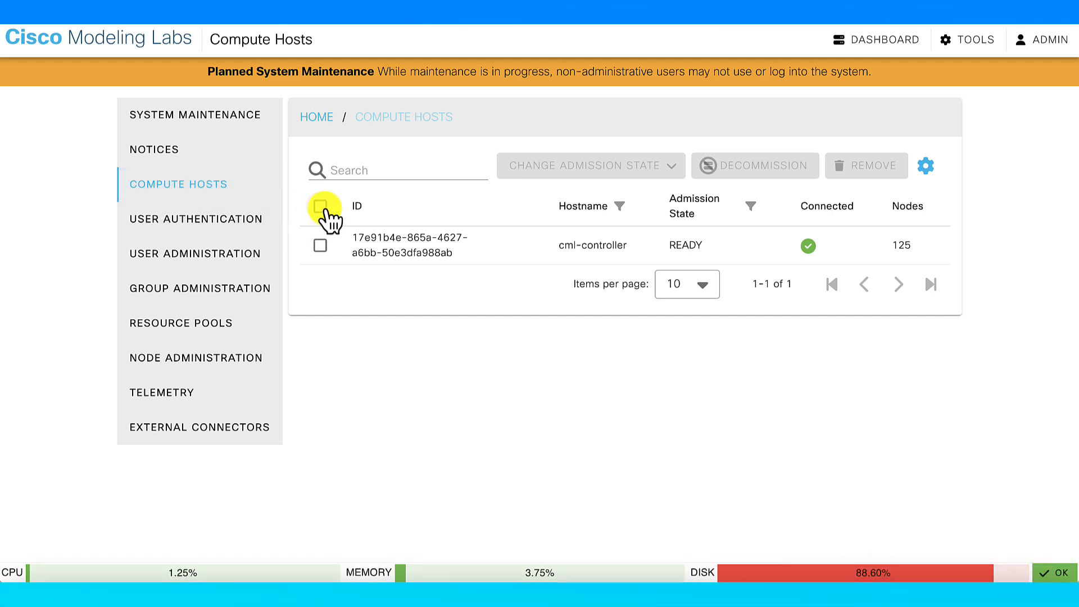
Select the cml-controller compute host and change its admission state to REGISTERED
{"action": "left_click", "coordinate": [321, 208]}
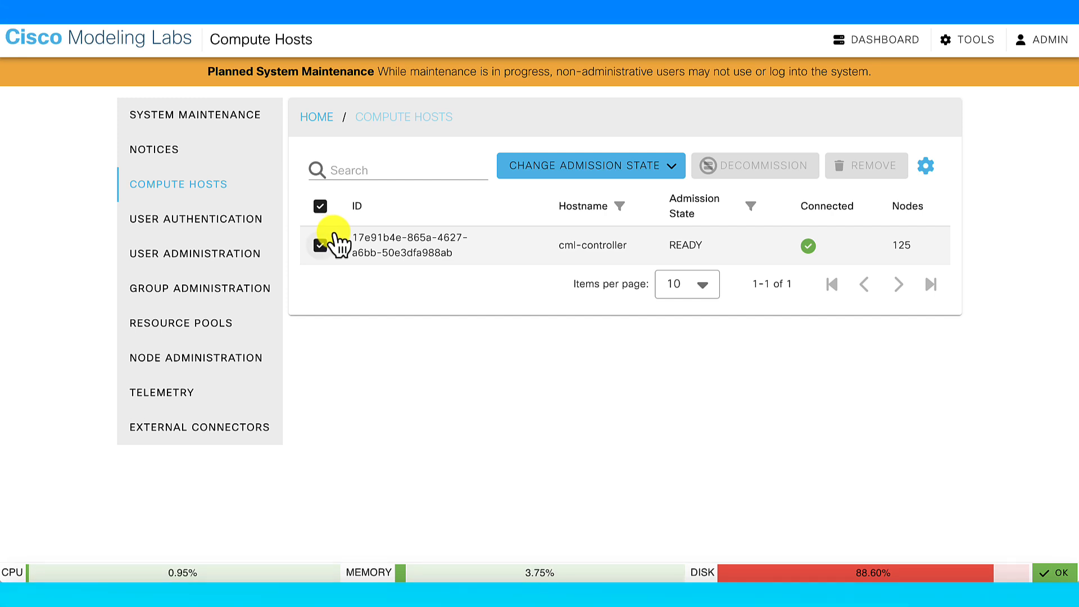
{"action": "left_click", "coordinate": [556, 168]}
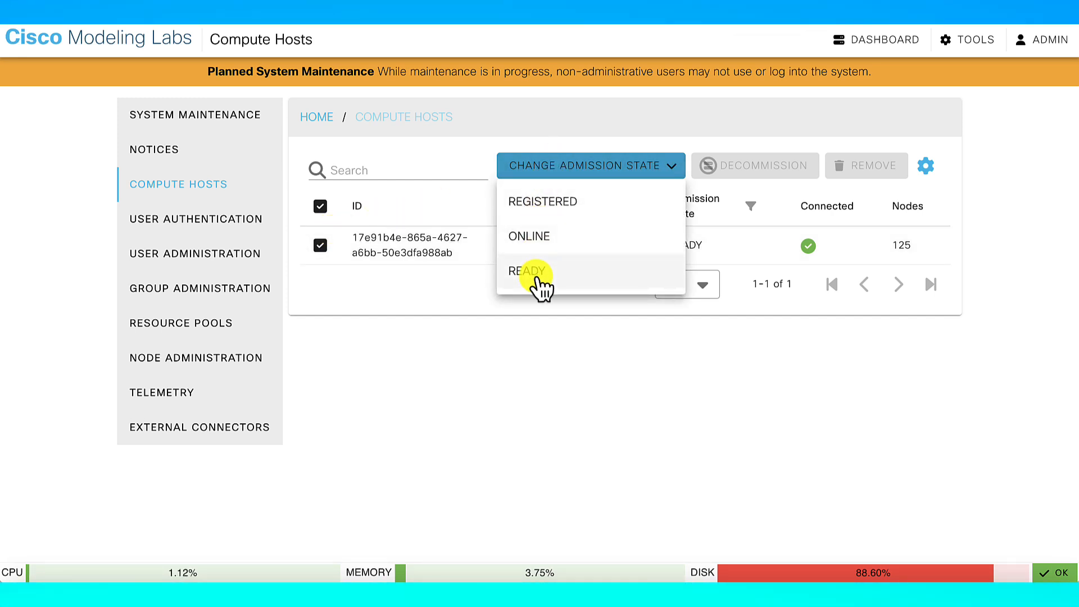
{"action": "left_click", "coordinate": [539, 207]}
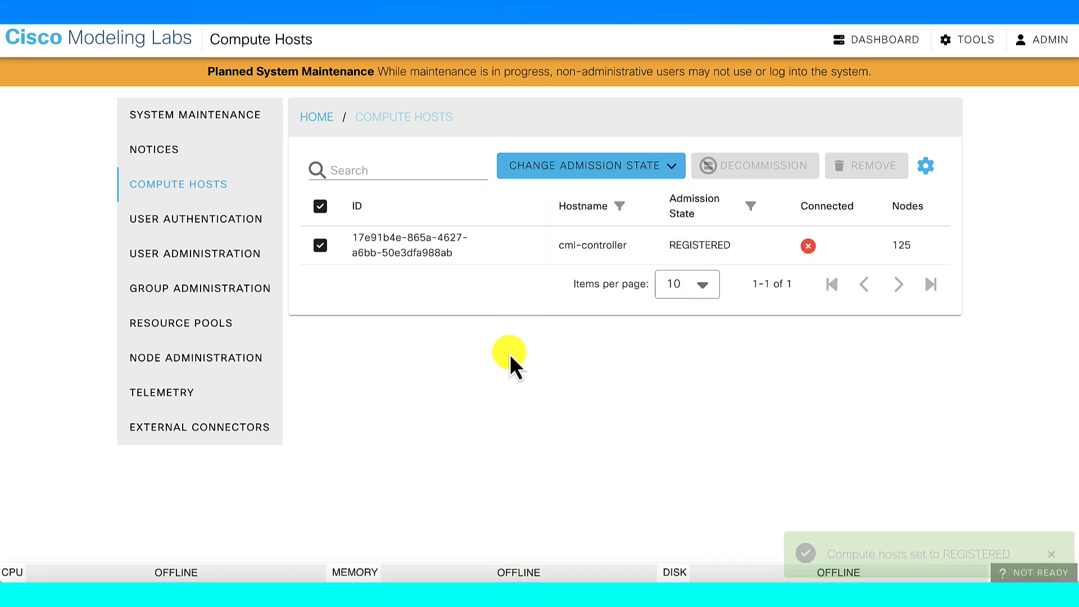
Upload cml2_2.8.0-6_amd64-32.pkg from Downloads on the TOOLS > Upgrade System page
{"action": "left_click", "coordinate": [962, 31]}
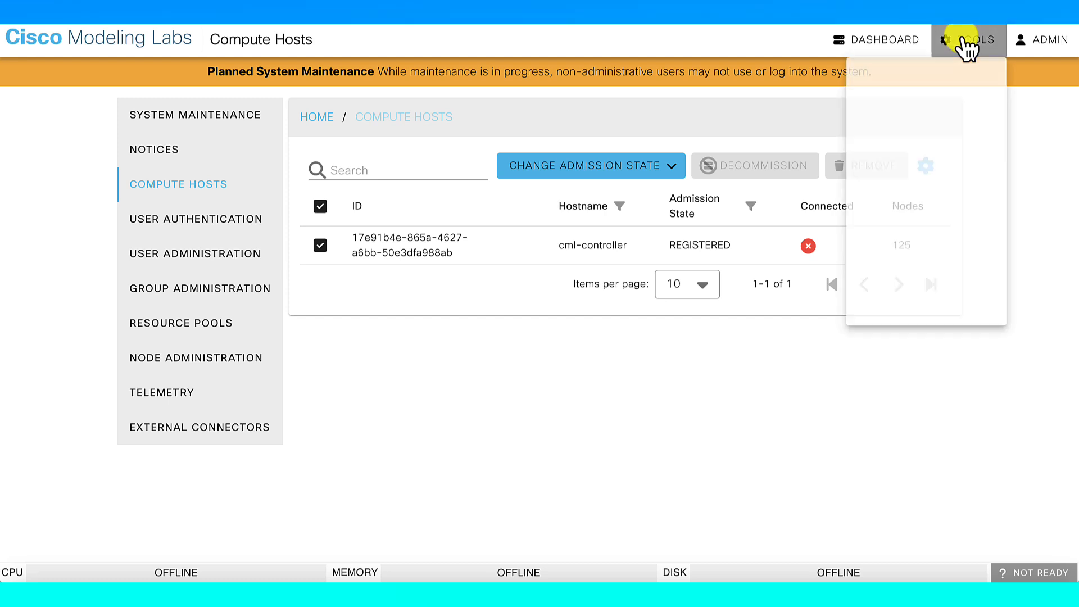
{"action": "left_click", "coordinate": [903, 343]}
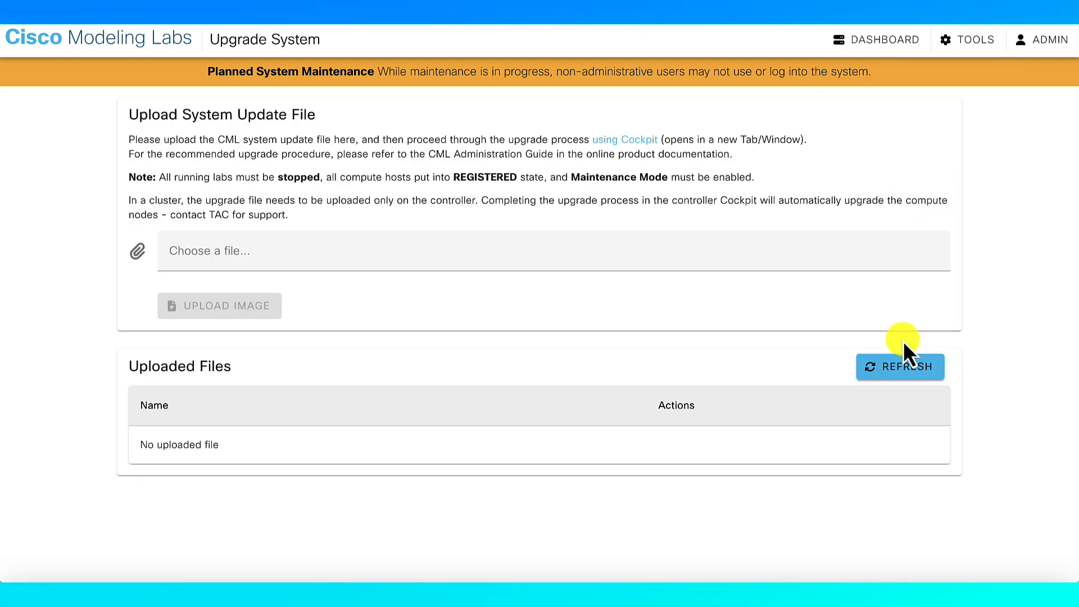
{"action": "left_click", "coordinate": [374, 255]}
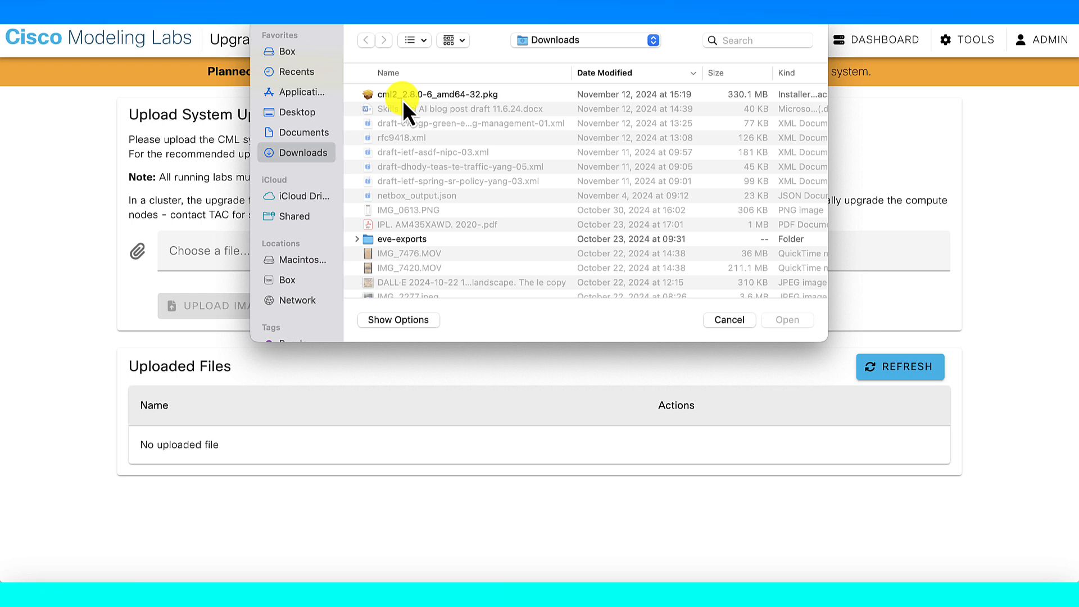
{"action": "left_click", "coordinate": [404, 97]}
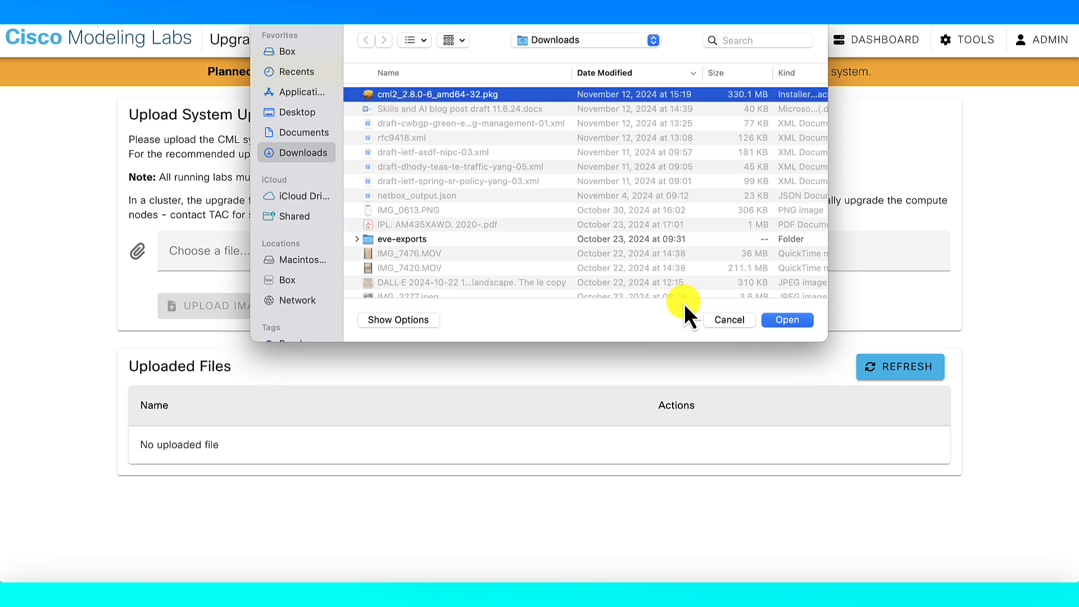
{"action": "left_click", "coordinate": [774, 322]}
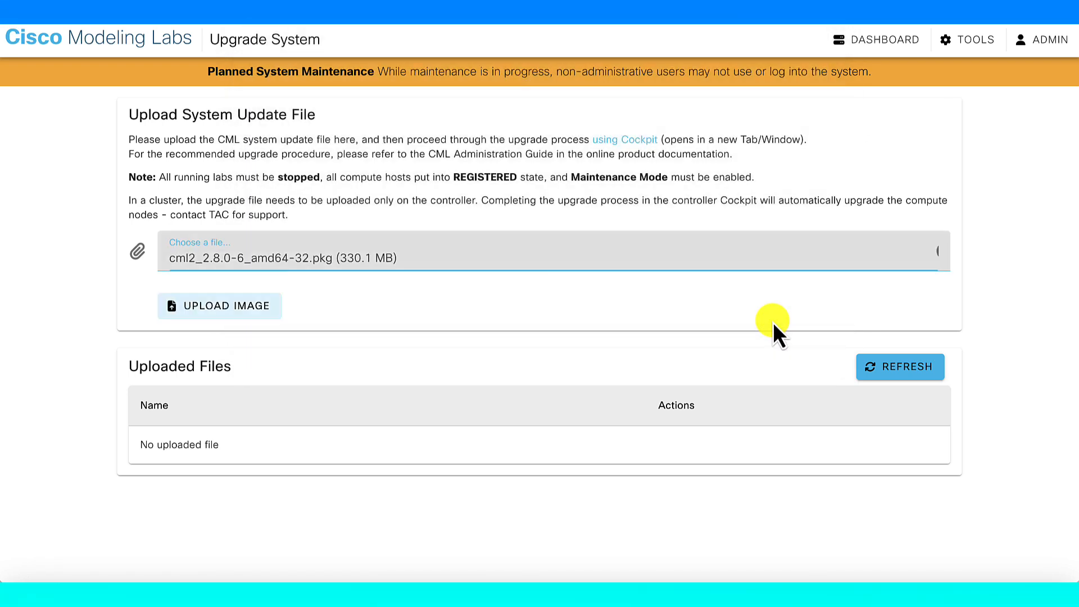
{"action": "left_click", "coordinate": [257, 303]}
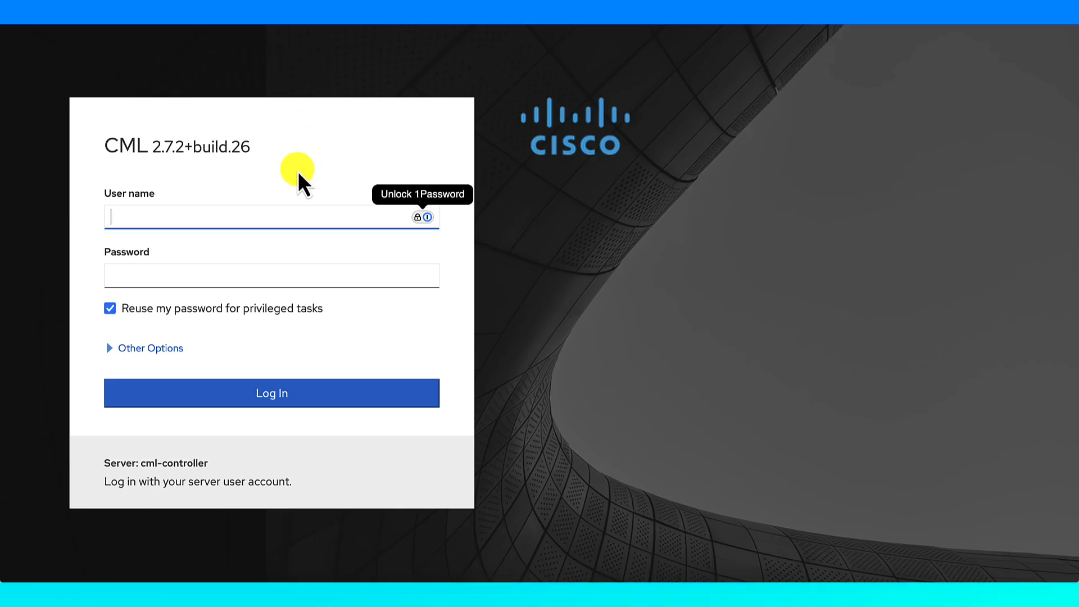
Log in to CML Cockpit with the admin username and password
{"action": "type", "text": "sysadmin"}
{"action": "key", "text": "Tab"}
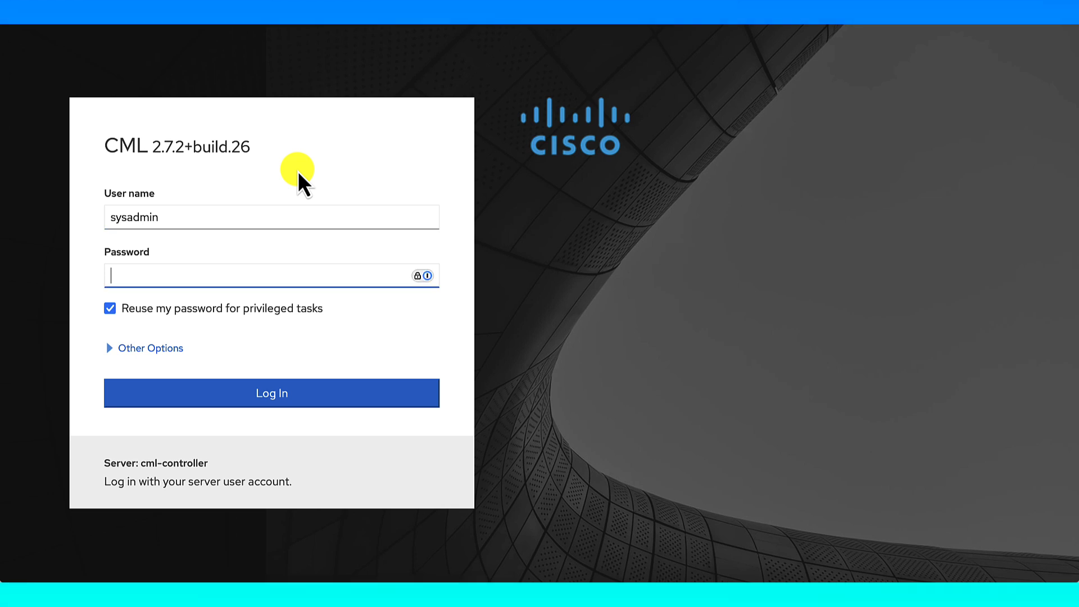
{"action": "type", "text": "*******"}
{"action": "key", "text": "Return"}
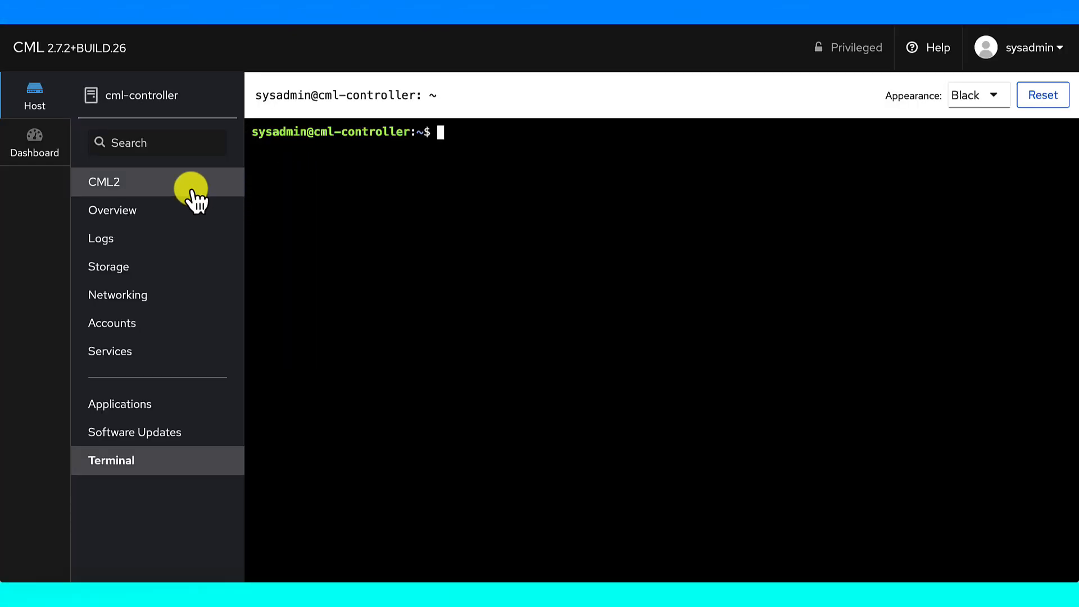
Open the CML2 maintenance page and expand the Software Upgrade section
{"action": "left_click", "coordinate": [191, 191]}
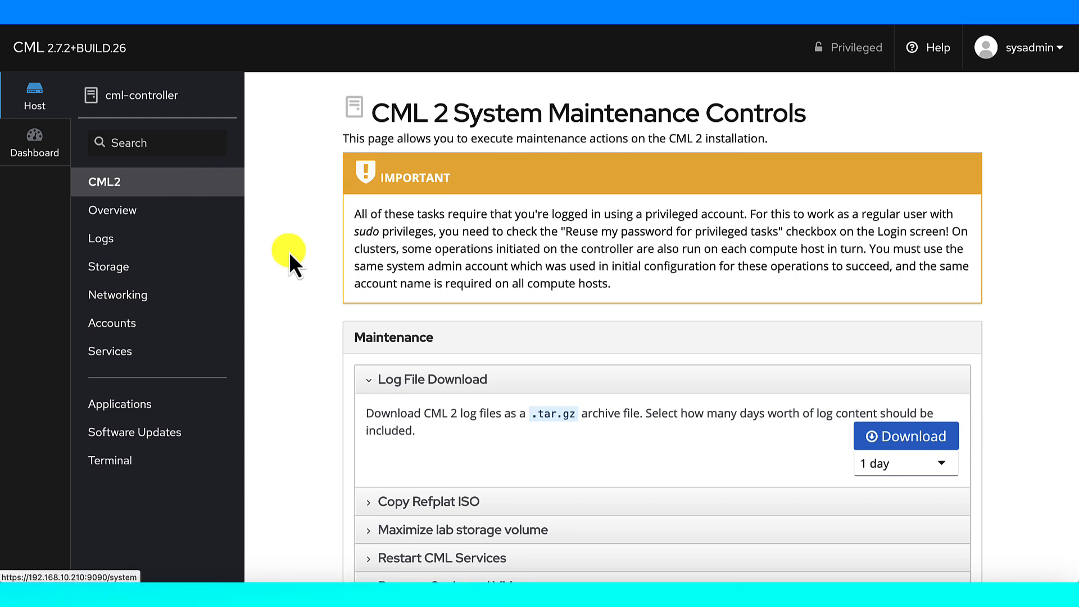
{"action": "scroll", "coordinate": [289, 252], "scroll_direction": "down", "scroll_amount": 5}
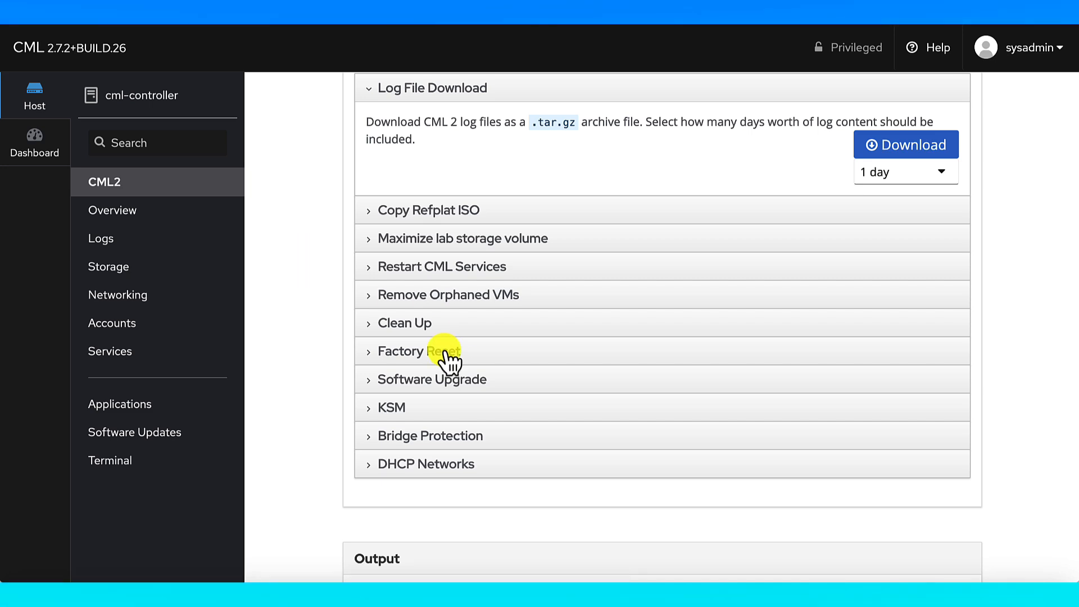
{"action": "left_click", "coordinate": [374, 379]}
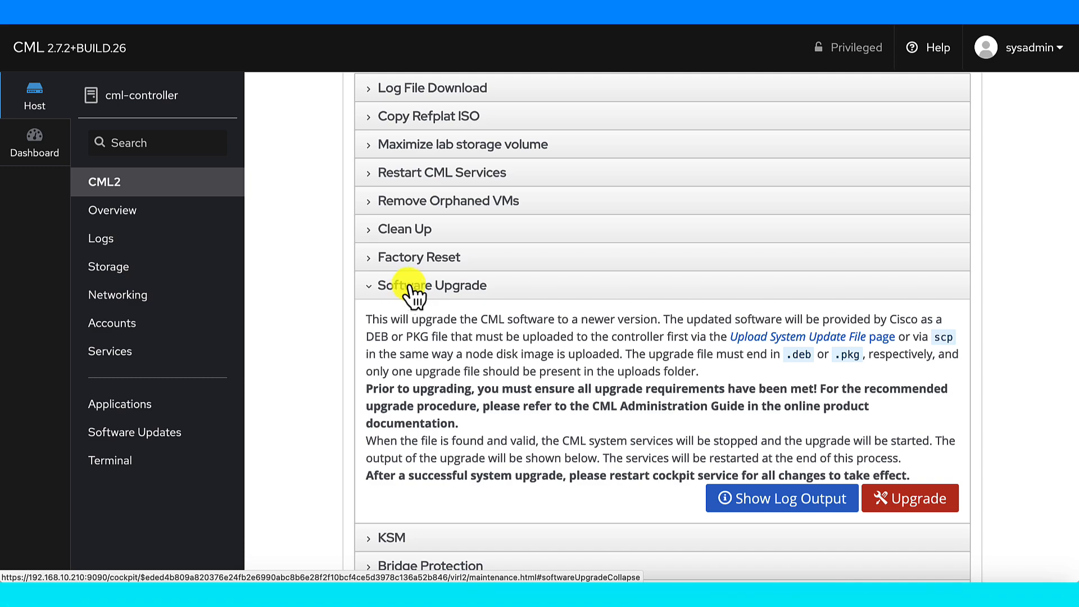
Launch and confirm the Software Upgrade, following the output log as packages unpack
{"action": "left_click", "coordinate": [900, 499]}
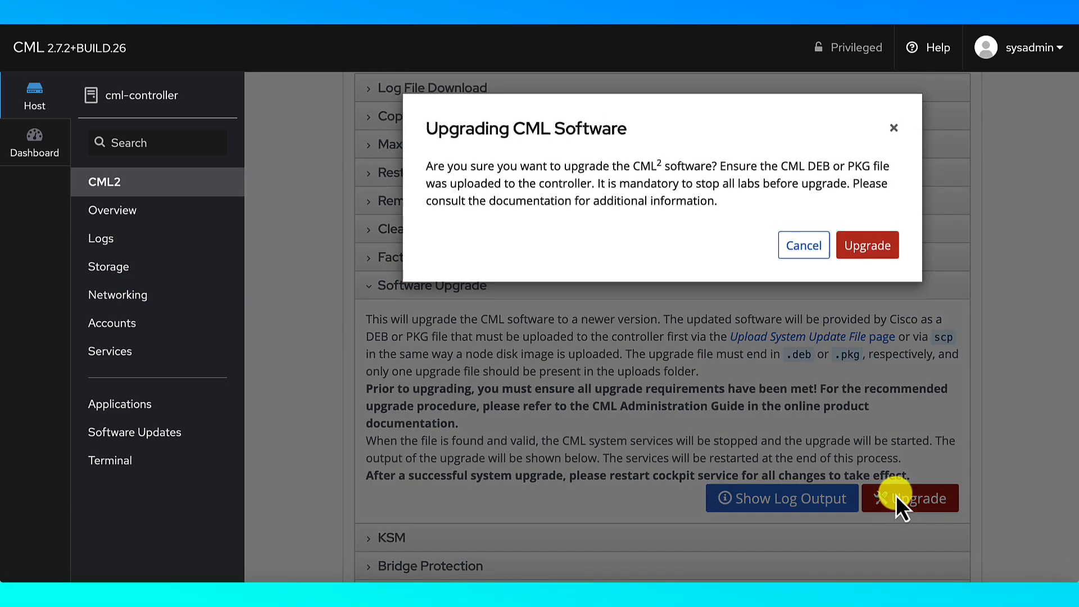
{"action": "left_click", "coordinate": [865, 245]}
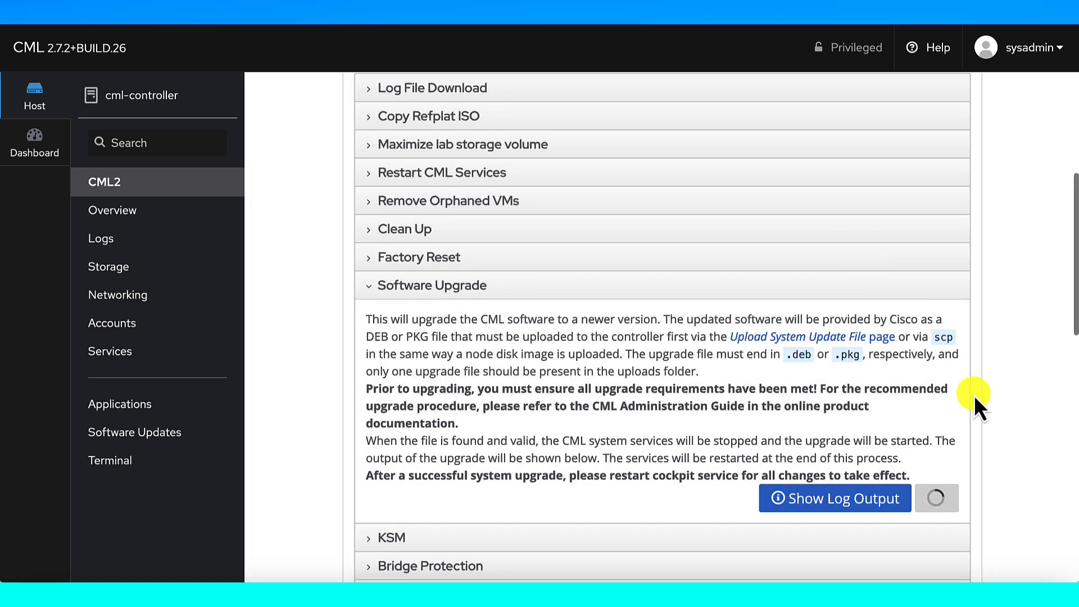
{"action": "scroll", "coordinate": [974, 396], "scroll_direction": "down", "scroll_amount": 13}
{"action": "scroll", "coordinate": [974, 396], "scroll_direction": "up", "scroll_amount": 2}
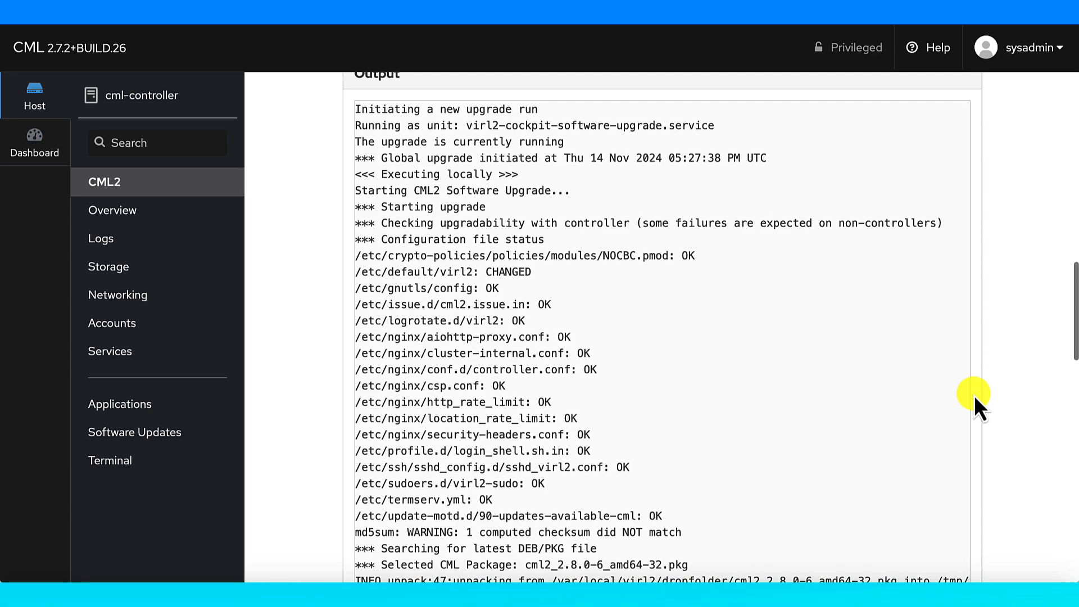
{"action": "scroll", "coordinate": [974, 396], "scroll_direction": "down", "scroll_amount": 20}
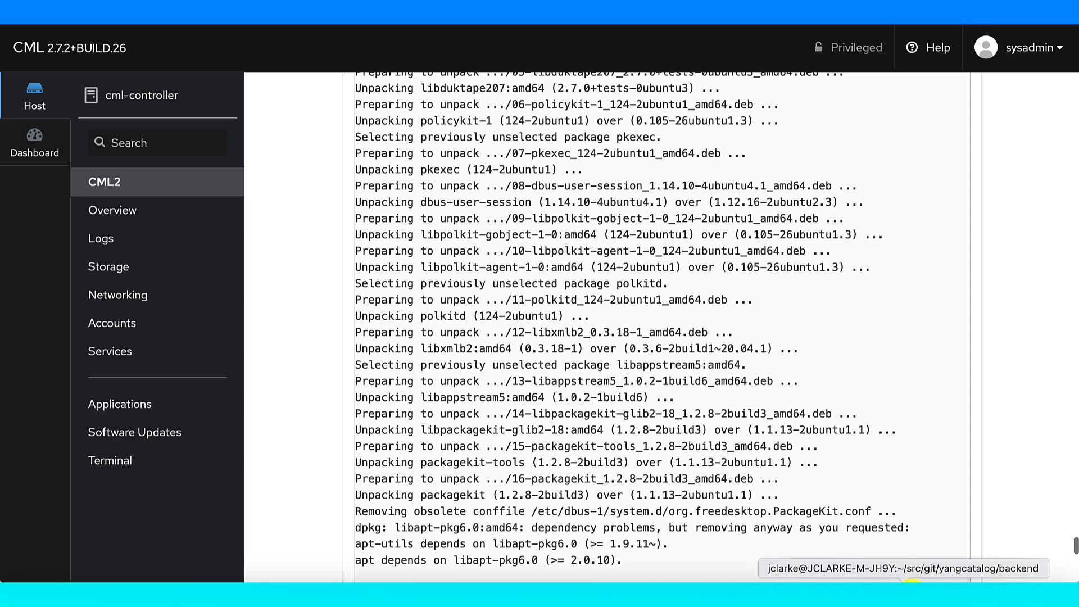
Bring up the local terminal, clear it, move it left and enlarge its font
{"action": "left_click", "coordinate": [905, 588]}
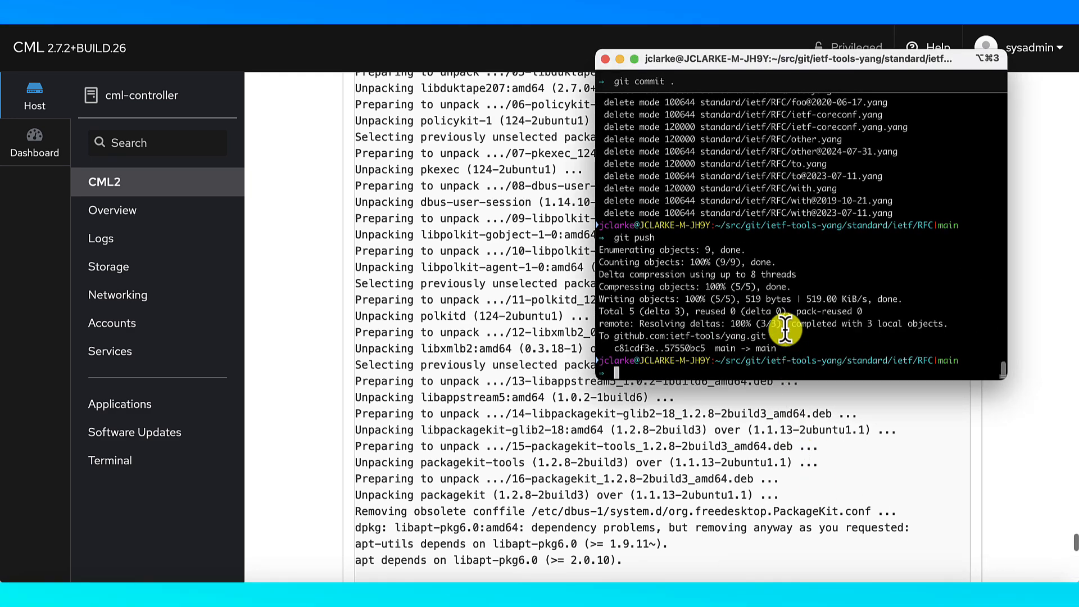
{"action": "key", "text": "ctrl+l"}
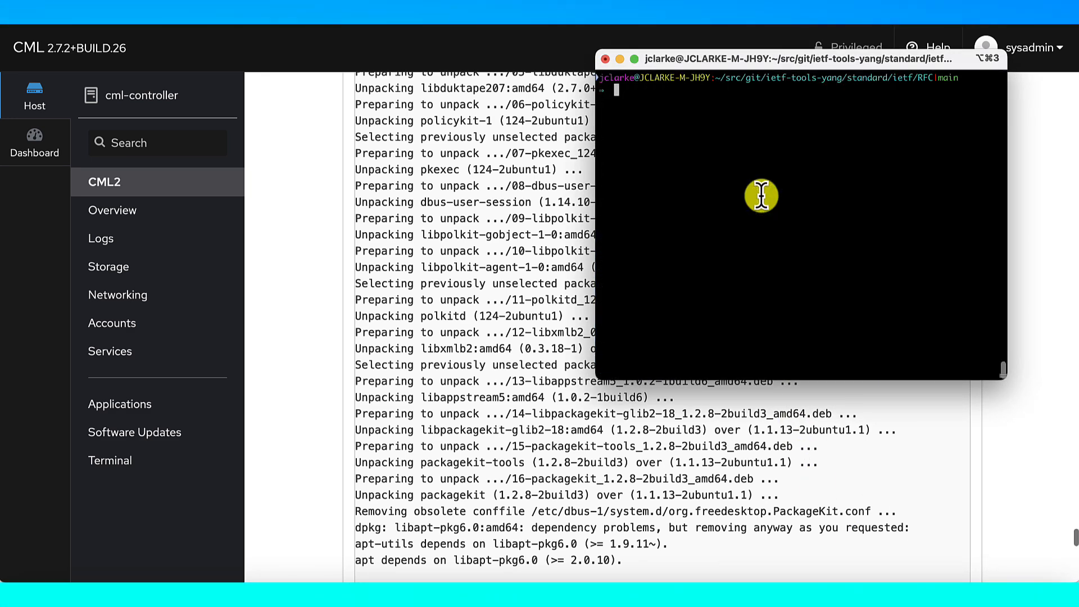
{"action": "left_click_drag", "start_coordinate": [724, 60], "coordinate": [341, 45]}
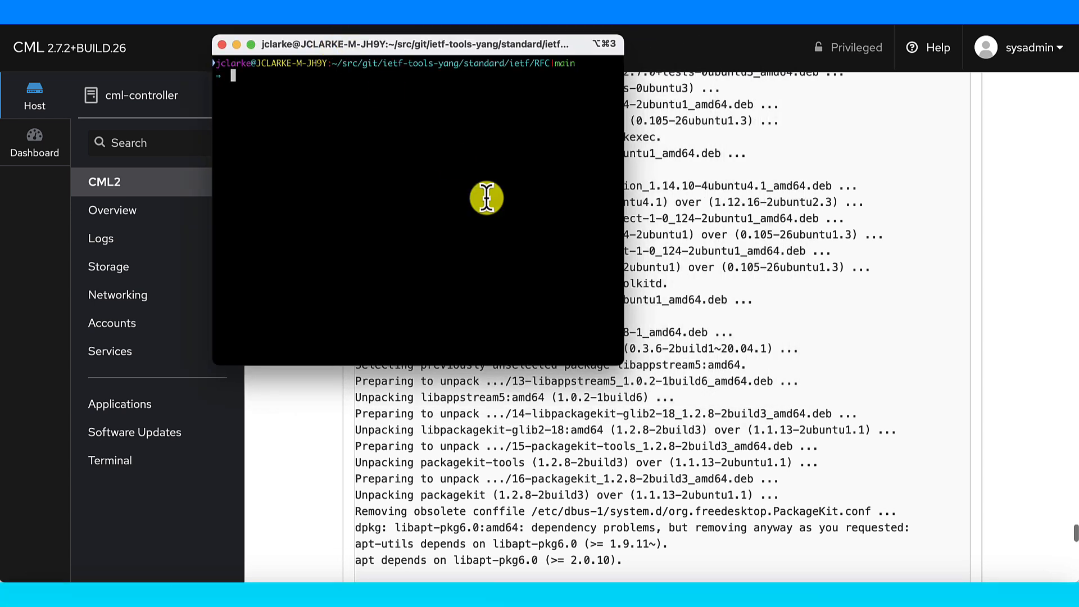
{"action": "key", "text": "super+equal"}
{"action": "key", "text": "super+equal"}
{"action": "key", "text": "super+equal"}
{"action": "key", "text": "super+equal"}
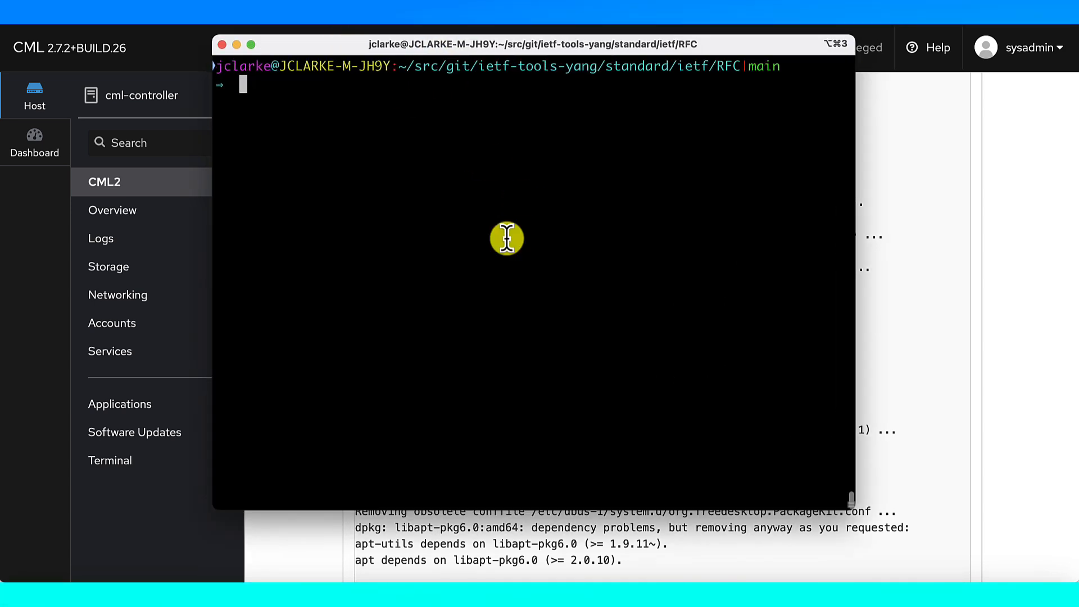
SSH into cml-controller at 192.168.10.210 on port 1122 and log in
{"action": "key", "text": "super+v"}
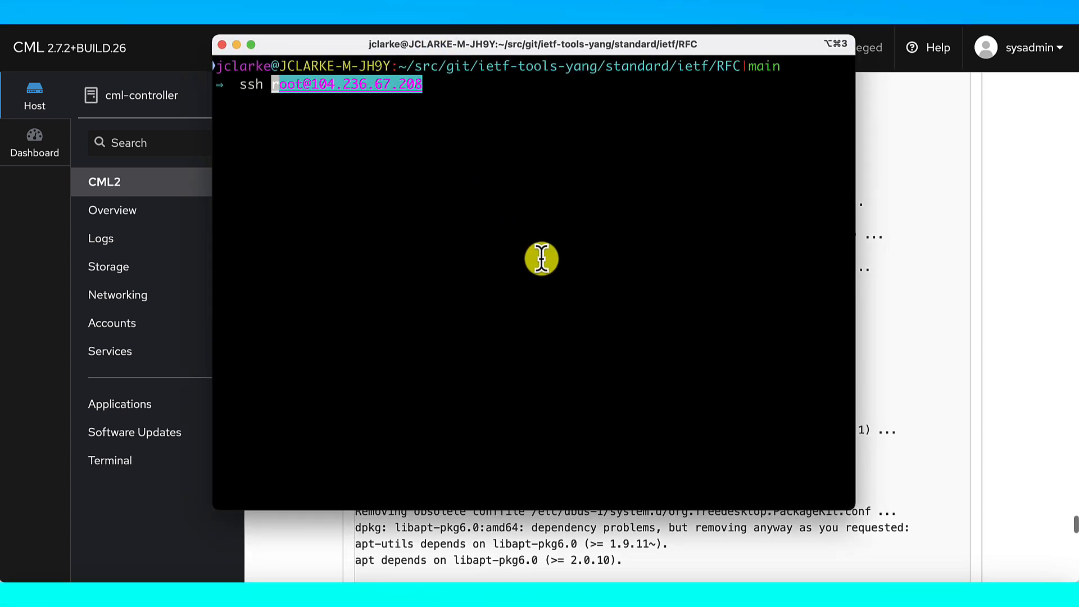
{"action": "key", "text": "super+v"}
{"action": "key", "text": "Return"}
{"action": "key", "text": "ctrl+c"}
{"action": "type", "text": "s"}
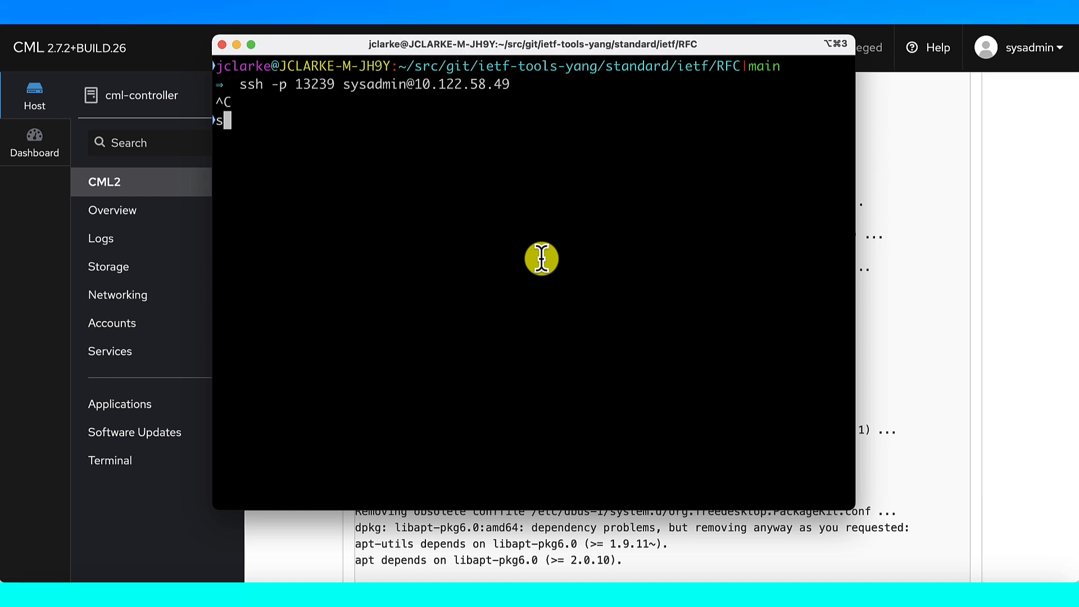
{"action": "type", "text": "sh -p 1122"}
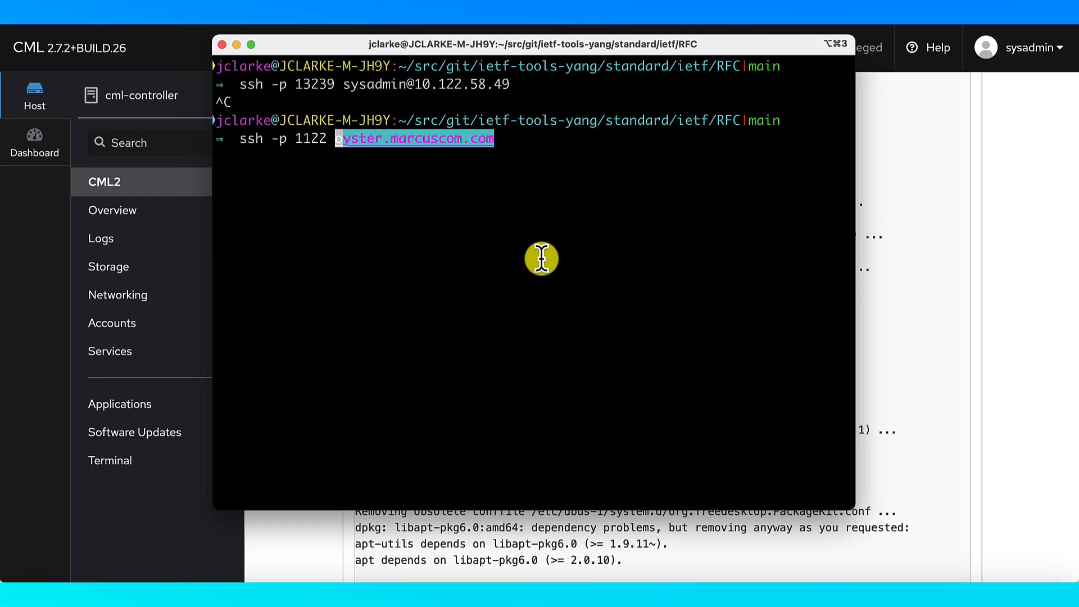
{"action": "type", "text": " 192.16"}
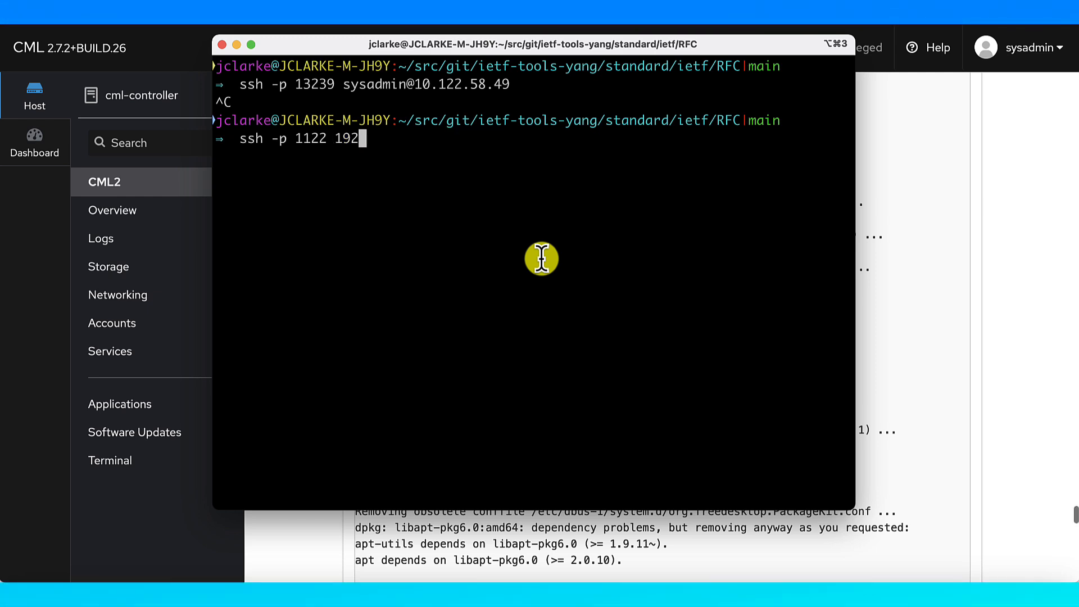
{"action": "key", "text": "BackSpace"}
{"action": "key", "text": "BackSpace"}
{"action": "key", "text": "BackSpace"}
{"action": "key", "text": "BackSpace"}
{"action": "key", "text": "BackSpace"}
{"action": "key", "text": "BackSpace"}
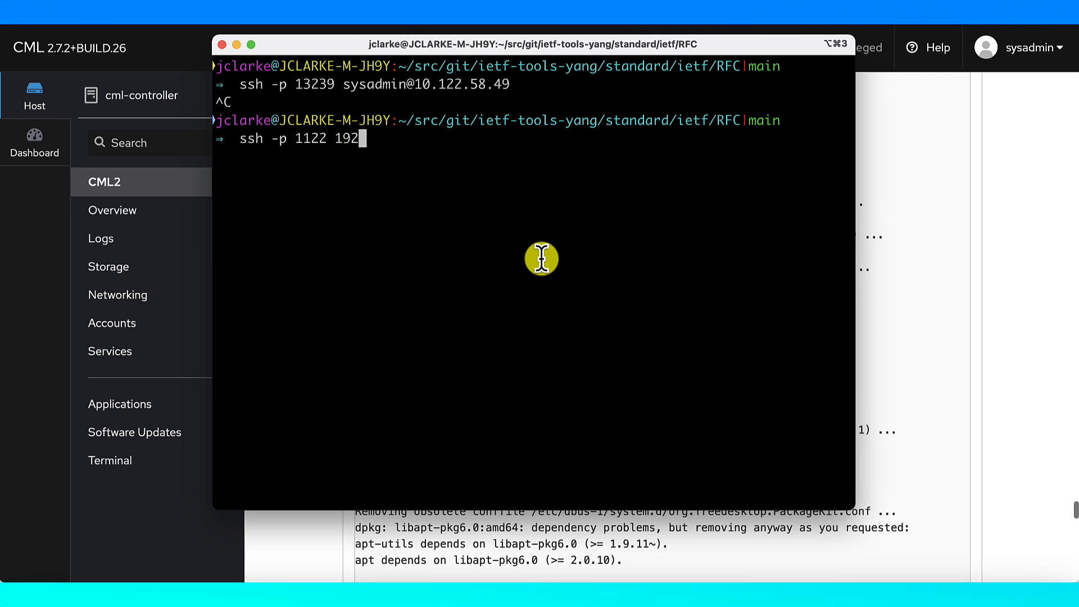
{"action": "type", "text": "sys"}
{"action": "key", "text": "Right"}
{"action": "key", "text": "Return"}
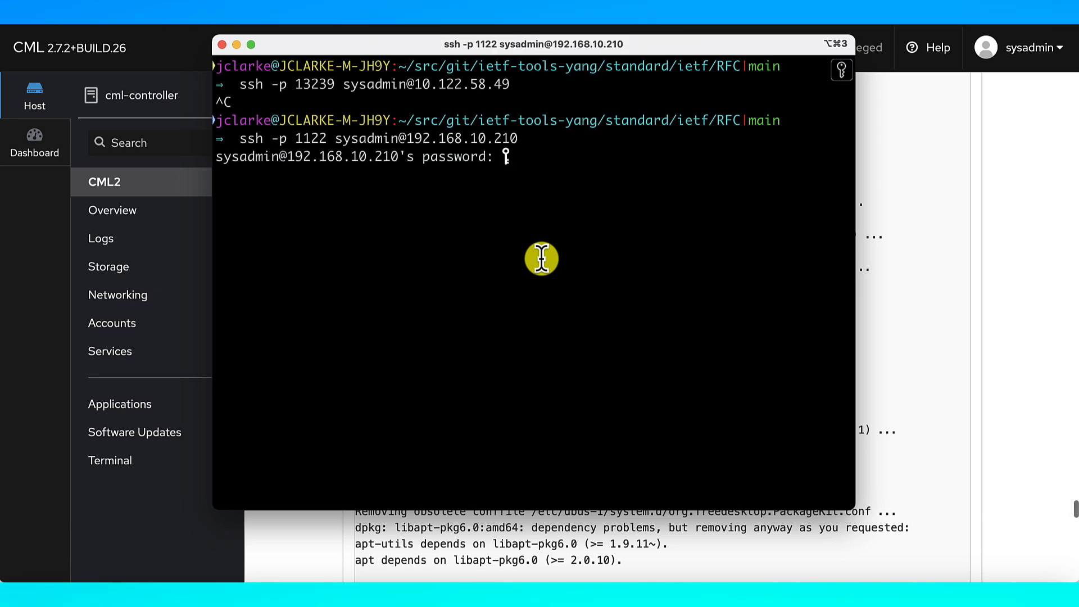
{"action": "key", "text": "Return"}
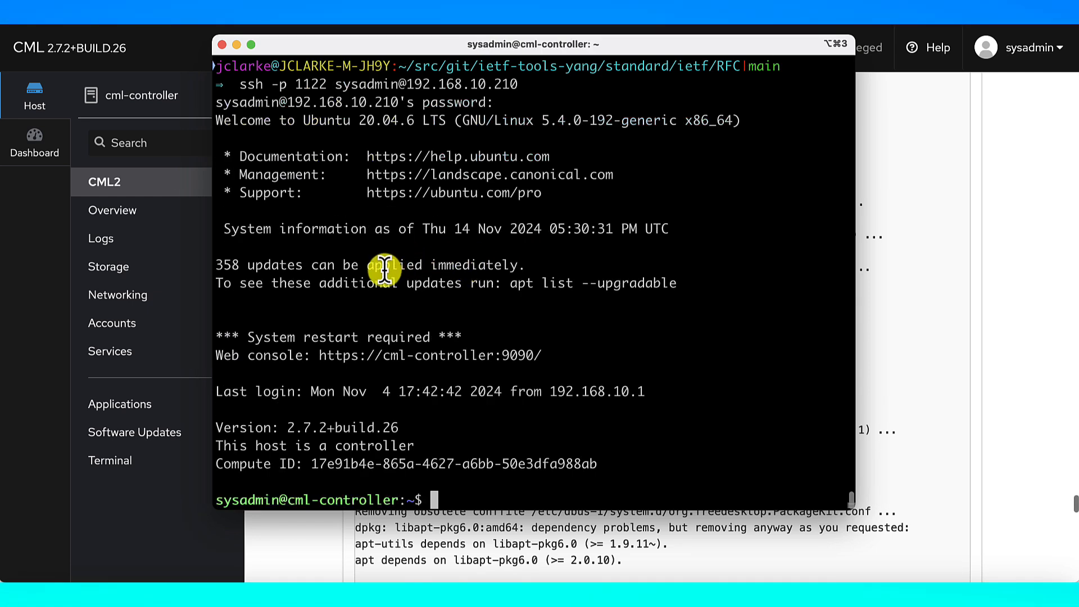
{"action": "scroll", "coordinate": [383, 269], "scroll_direction": "up", "scroll_amount": 3}
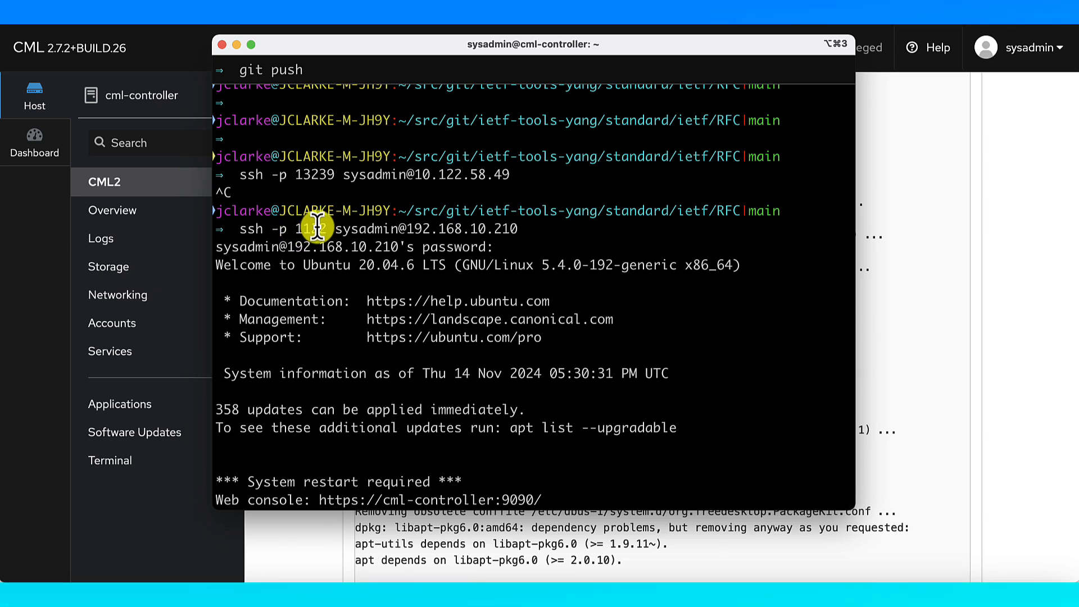
{"action": "scroll", "coordinate": [317, 227], "scroll_direction": "down", "scroll_amount": 5}
{"action": "key", "text": "Return"}
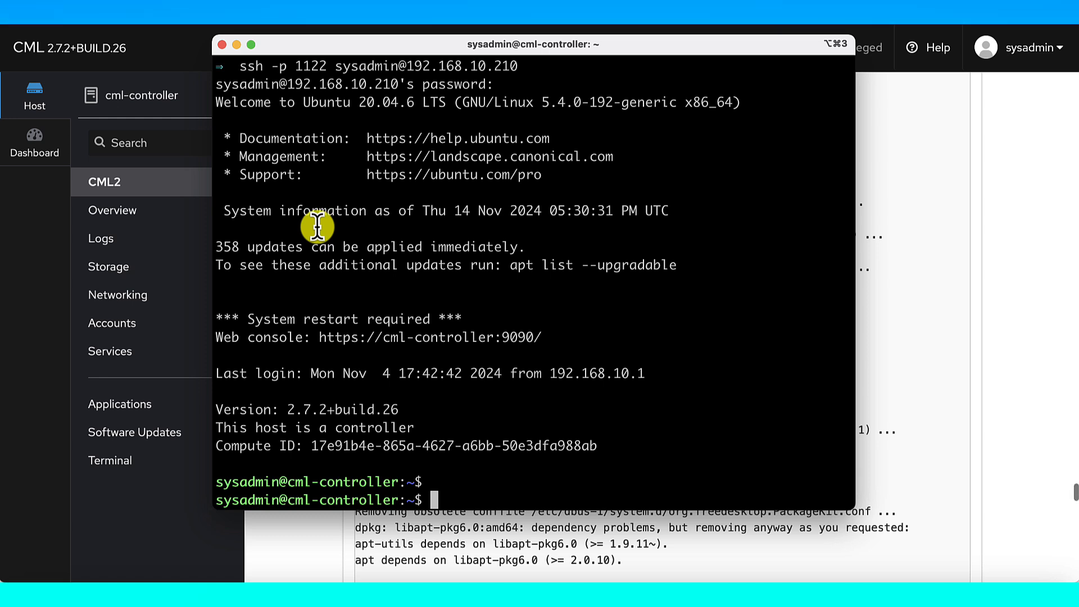
Open a root shell on cml-controller with sudo -E -s and the account password
{"action": "type", "text": "ls"}
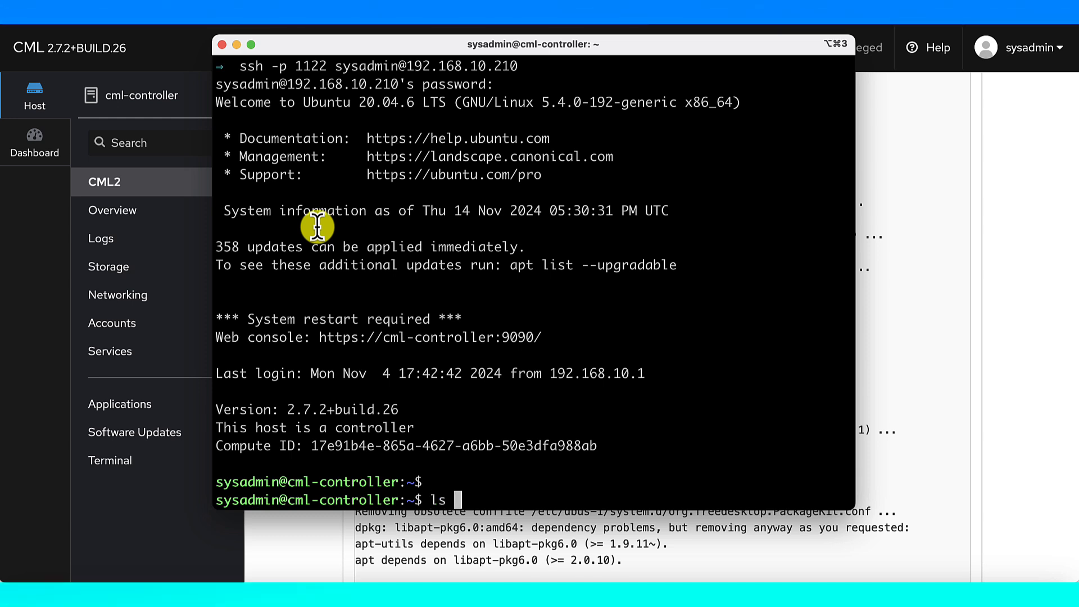
{"action": "type", "text": " -a"}
{"action": "key", "text": "BackSpace"}
{"action": "key", "text": "BackSpace"}
{"action": "key", "text": "BackSpace"}
{"action": "key", "text": "BackSpace"}
{"action": "key", "text": "BackSpace"}
{"action": "type", "text": "sudo -E -s"}
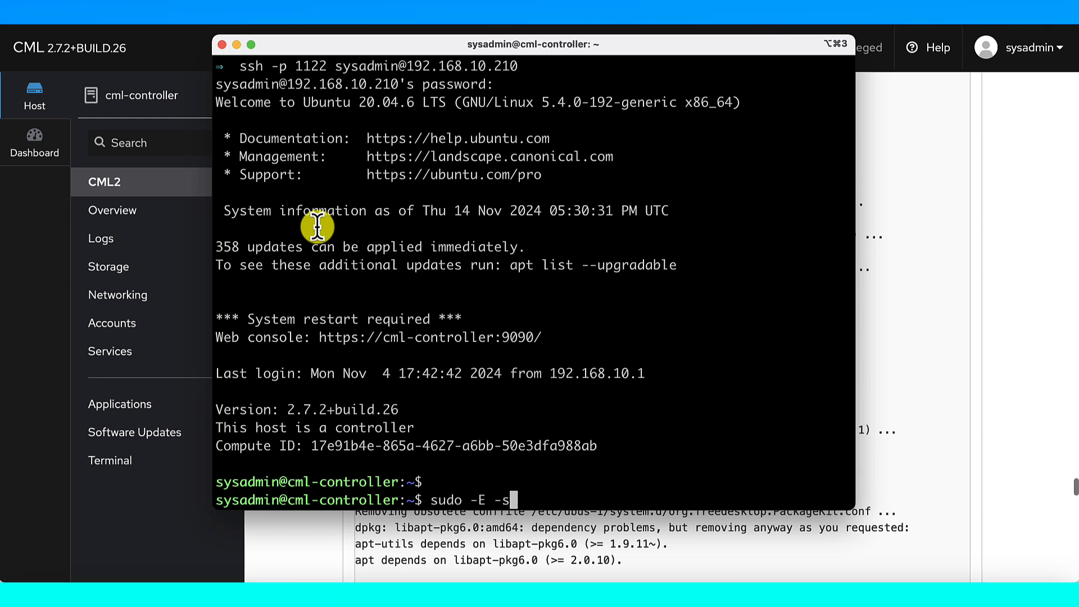
{"action": "key", "text": "Return"}
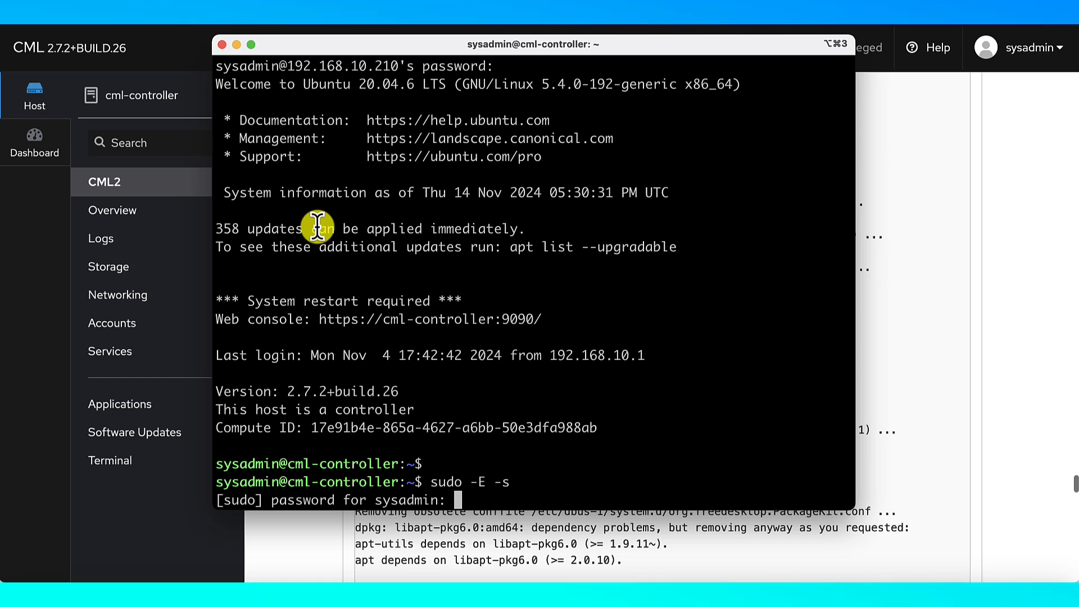
{"action": "key", "text": "Return"}
List all home-directory files in long format with ls -al and select the .config entry
{"action": "type", "text": "ls -al"}
{"action": "key", "text": "Return"}
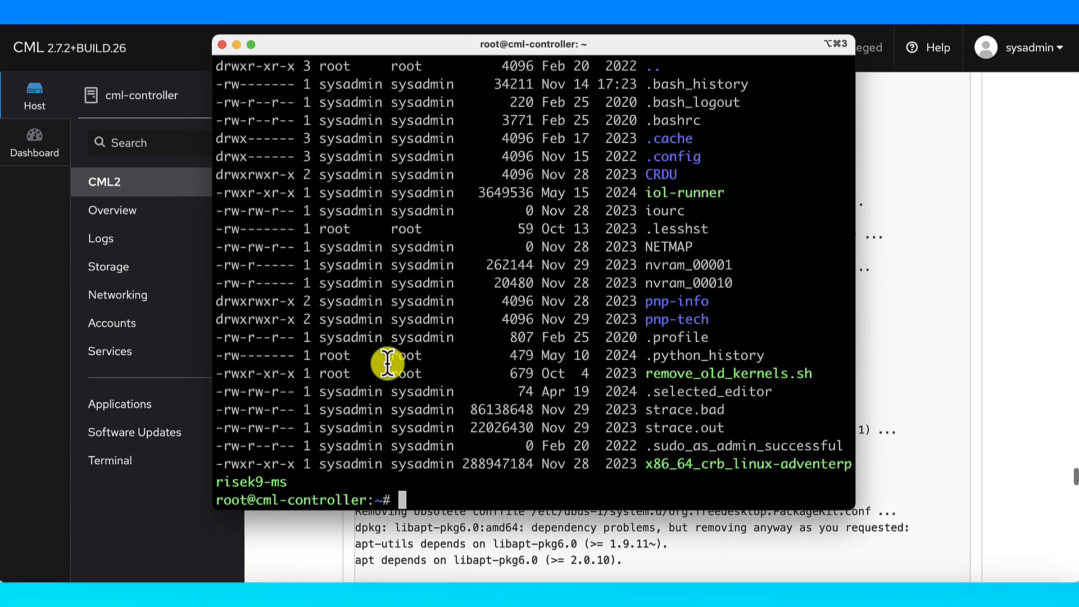
{"action": "scroll", "coordinate": [391, 364], "scroll_direction": "up", "scroll_amount": 2}
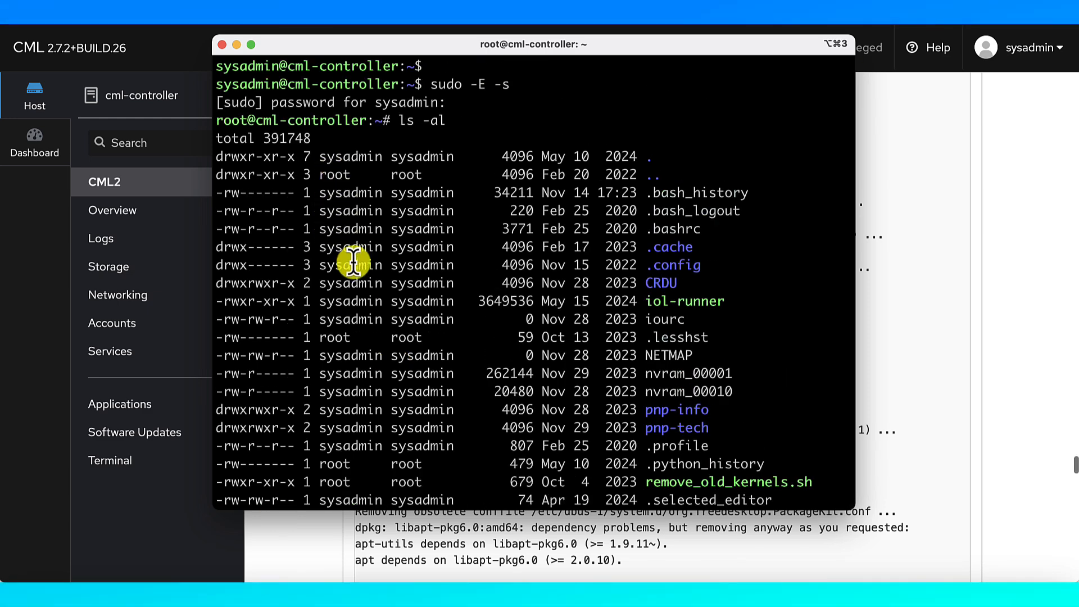
{"action": "scroll", "coordinate": [354, 262], "scroll_direction": "down", "scroll_amount": 2}
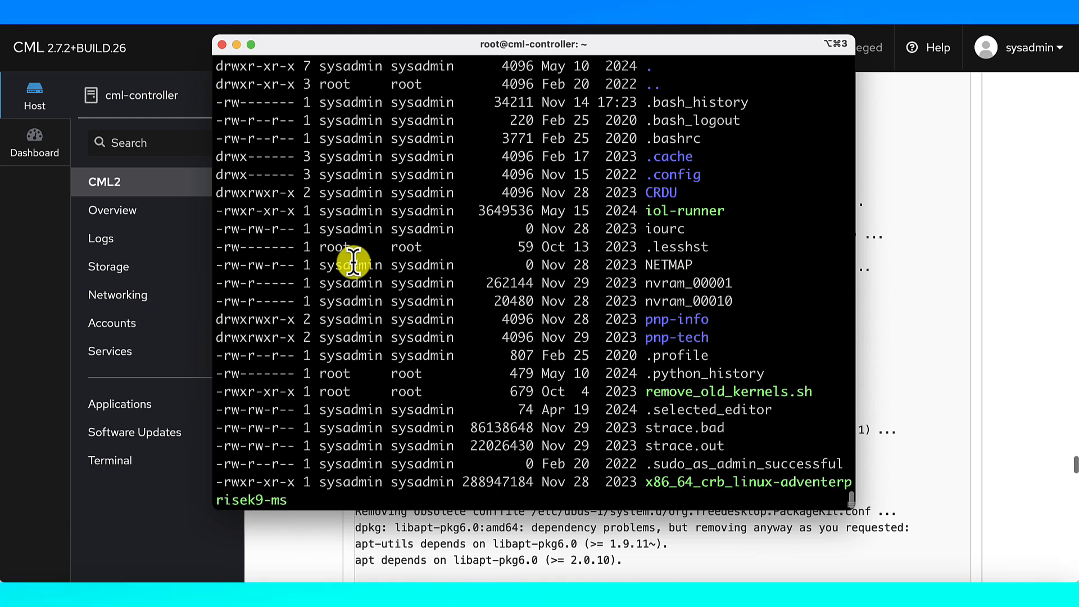
{"action": "double_click", "coordinate": [669, 175]}
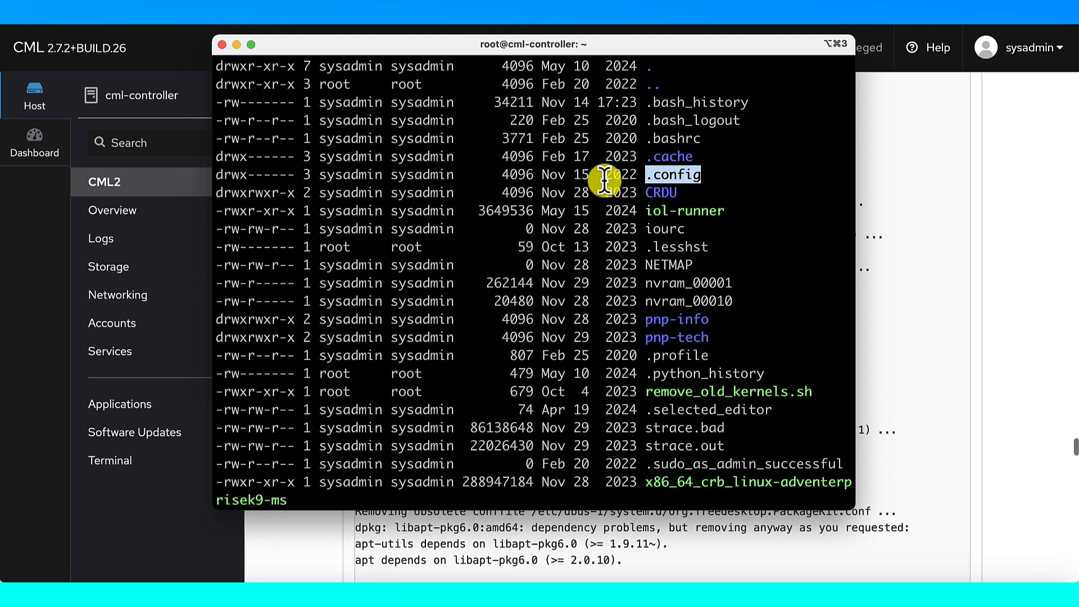
{"action": "scroll", "coordinate": [605, 181], "scroll_direction": "down", "scroll_amount": 1}
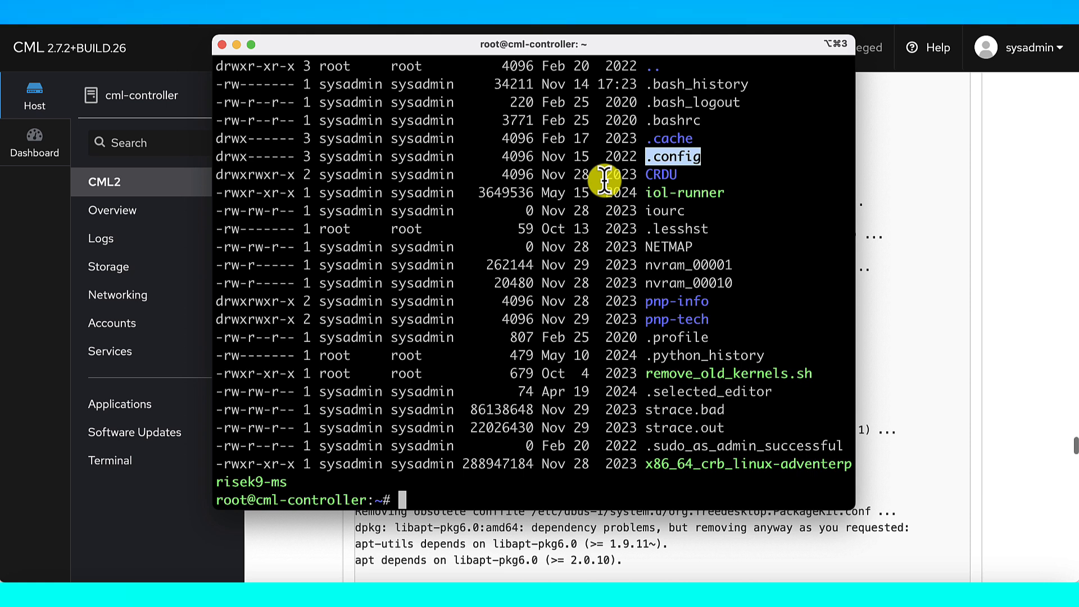
Abandon the half-typed chown on the current folder and check the working directory with pwd
{"action": "left_click", "coordinate": [641, 164]}
{"action": "type", "text": "ch"}
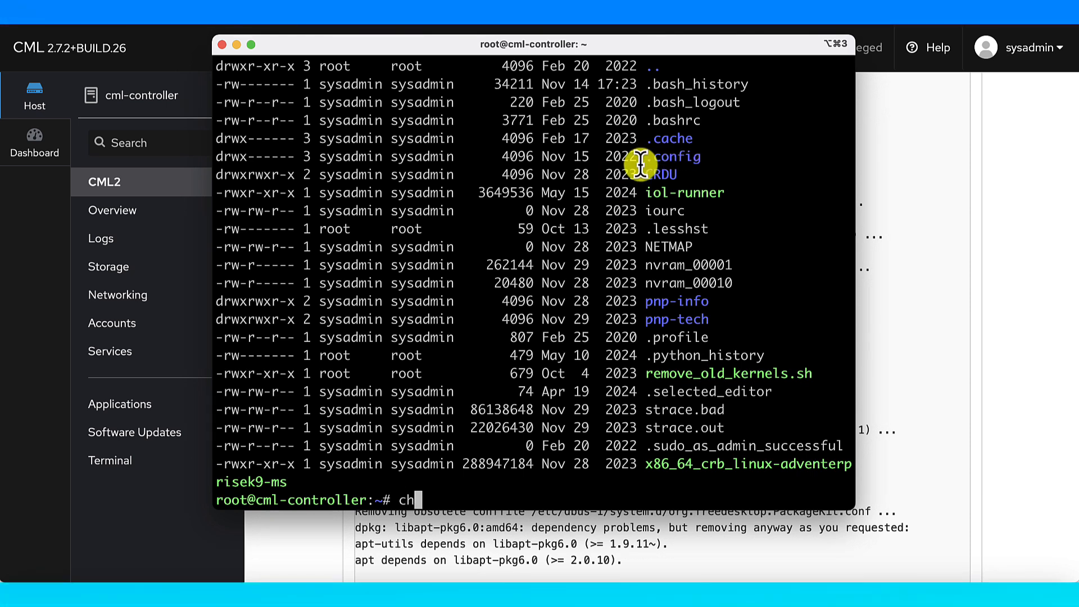
{"action": "type", "text": "own -R sys"}
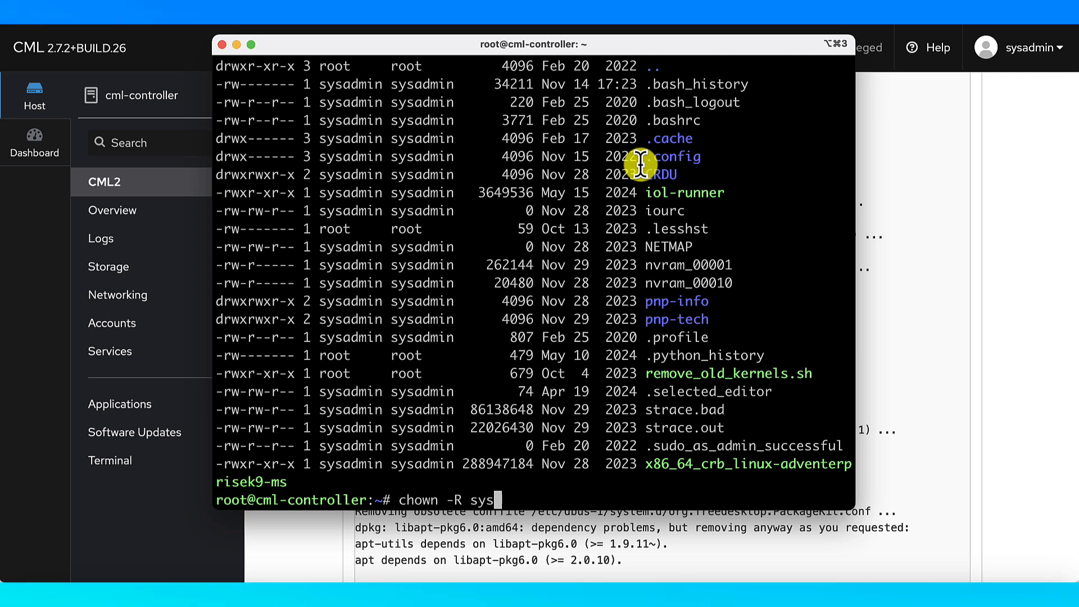
{"action": "type", "text": "admin:sysa"}
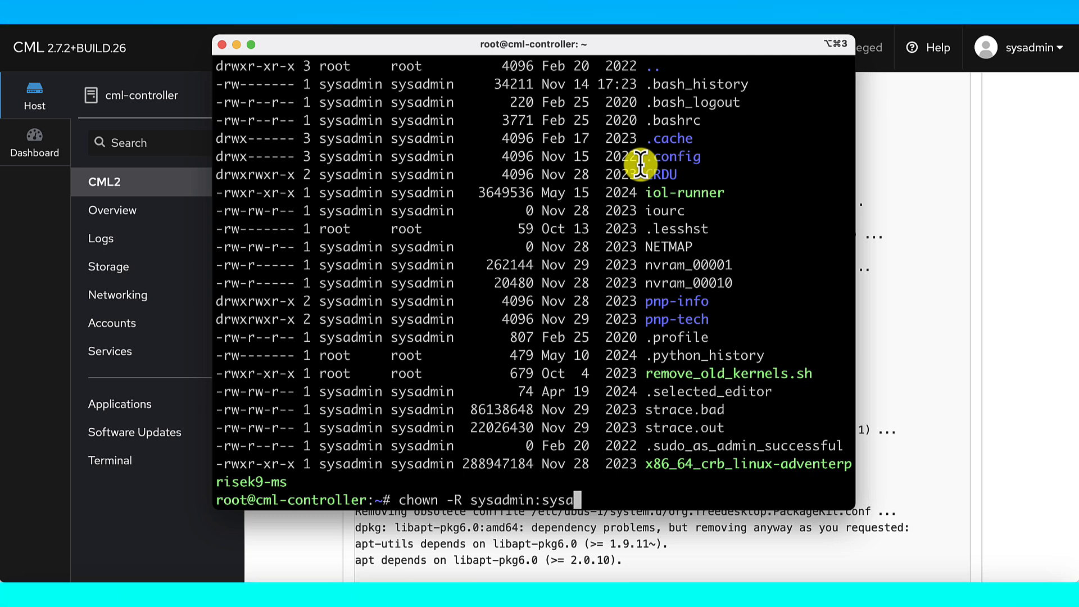
{"action": "type", "text": "dmin ."}
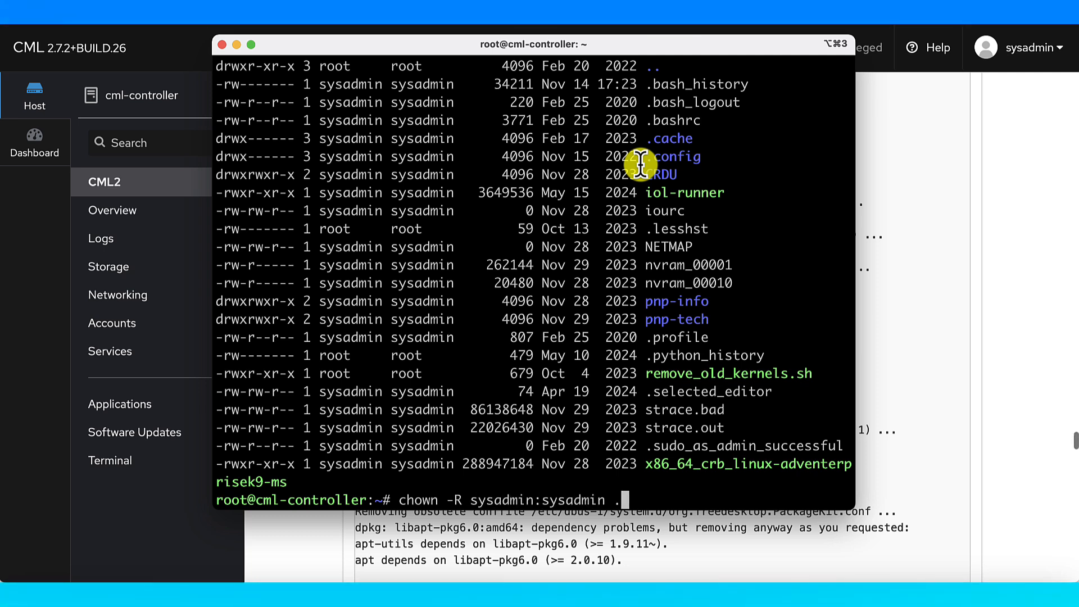
{"action": "key", "text": "ctrl+c"}
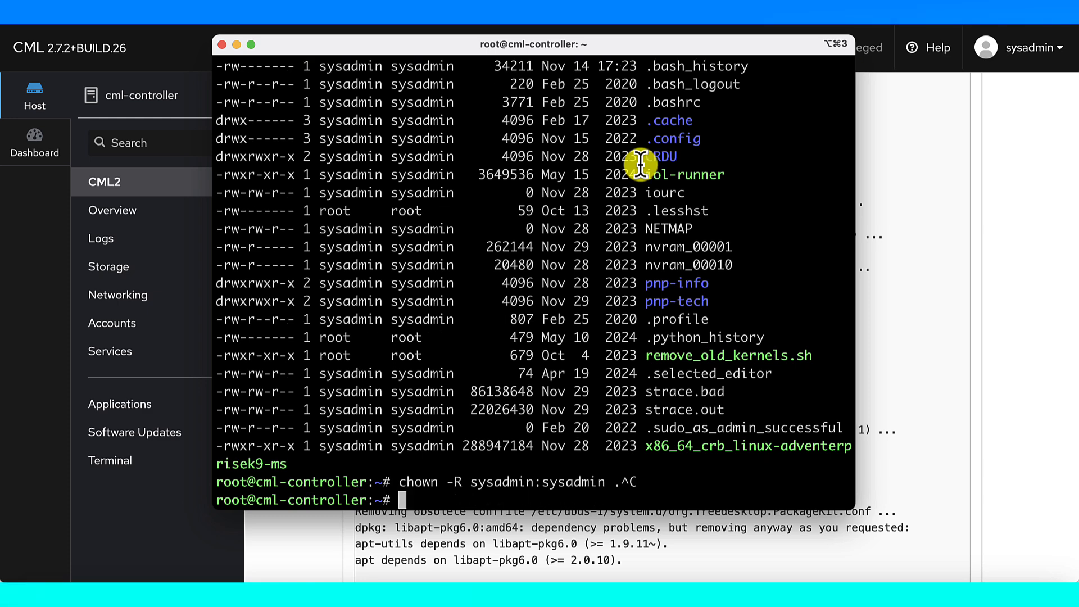
{"action": "type", "text": "pwd"}
{"action": "key", "text": "Return"}
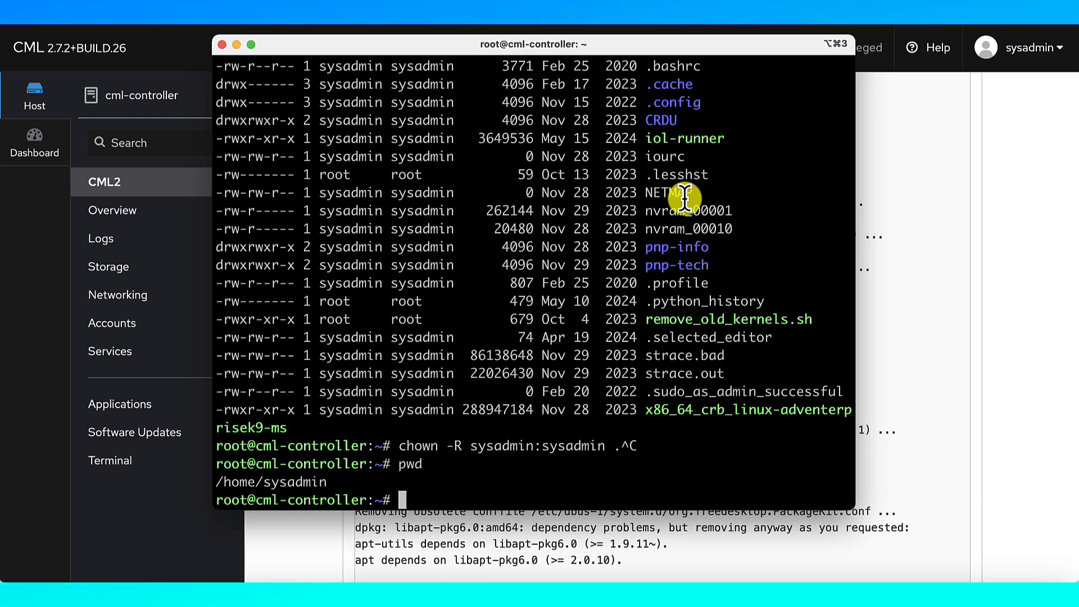
Run chown -R sysadmin:sysadmin /home/sysadmin, then confirm ownership with ls -la
{"action": "left_click_drag", "start_coordinate": [400, 446], "coordinate": [603, 446]}
{"action": "key", "text": "super+c"}
{"action": "key", "text": "super+v"}
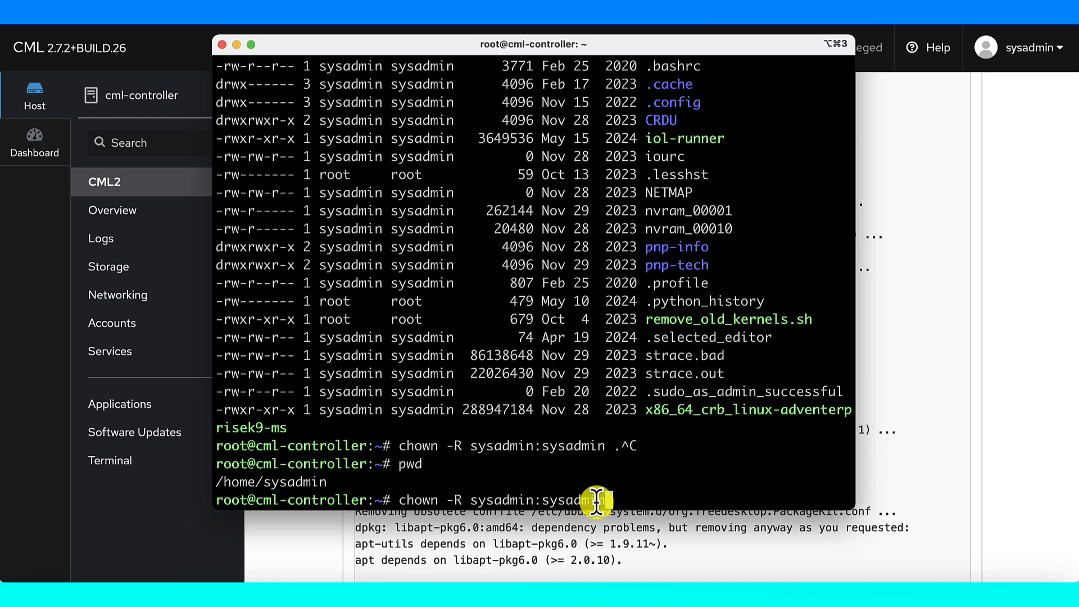
{"action": "type", "text": "/home/"}
{"action": "type", "text": "sysadmin"}
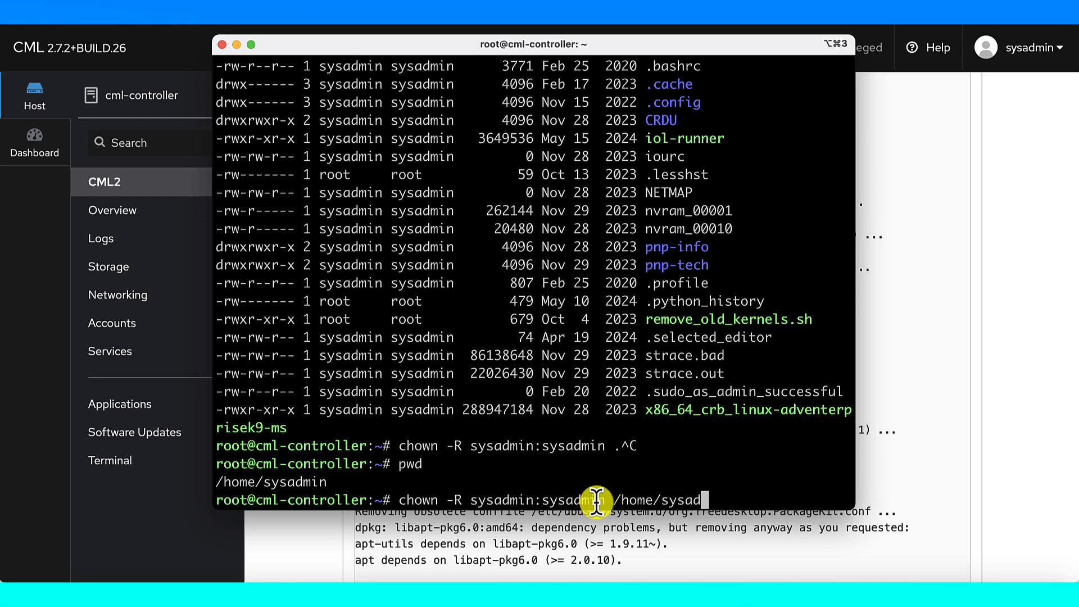
{"action": "key", "text": "Return"}
{"action": "type", "text": "ls -la"}
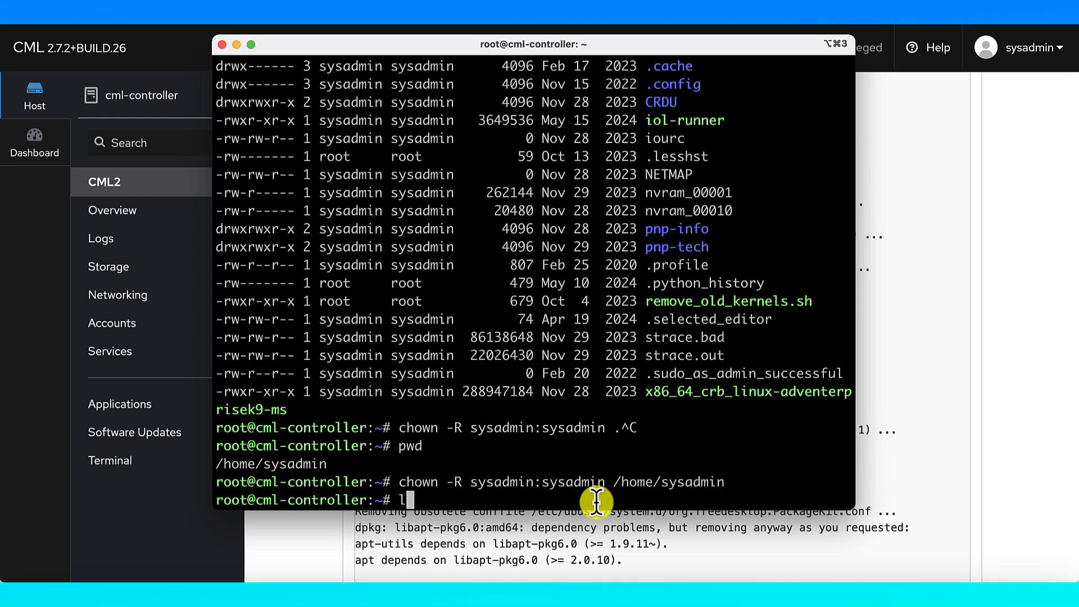
{"action": "key", "text": "Return"}
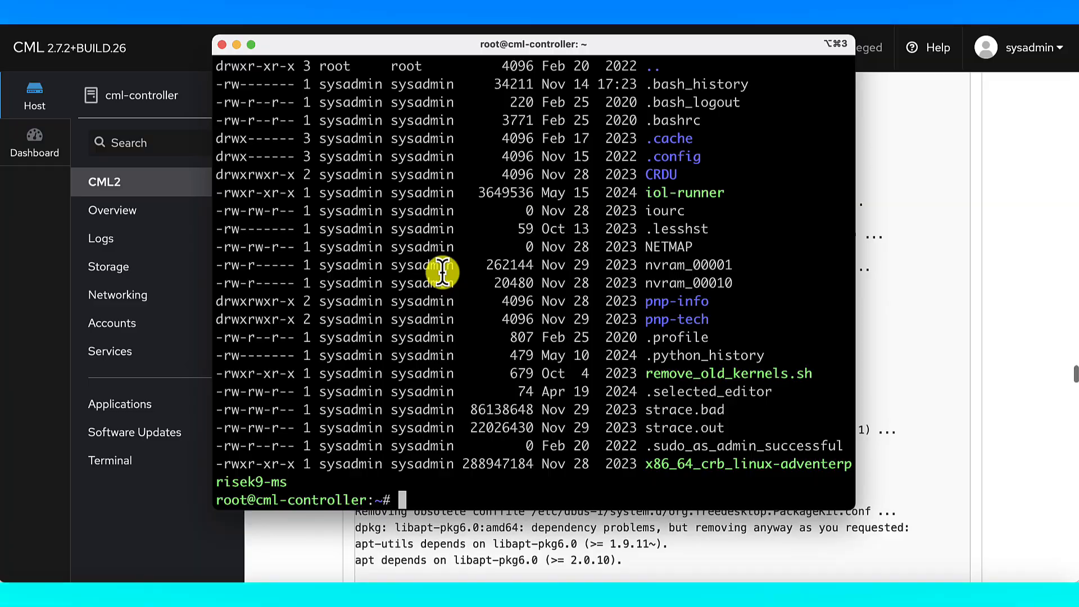
{"action": "left_click", "coordinate": [996, 400]}
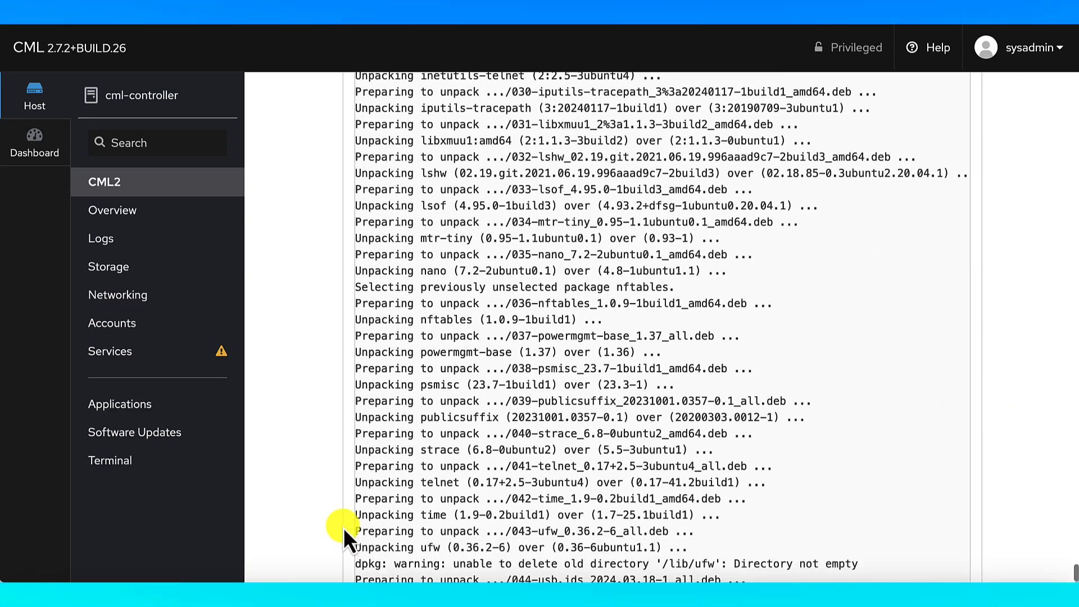
{"action": "left_click", "coordinate": [87, 595]}
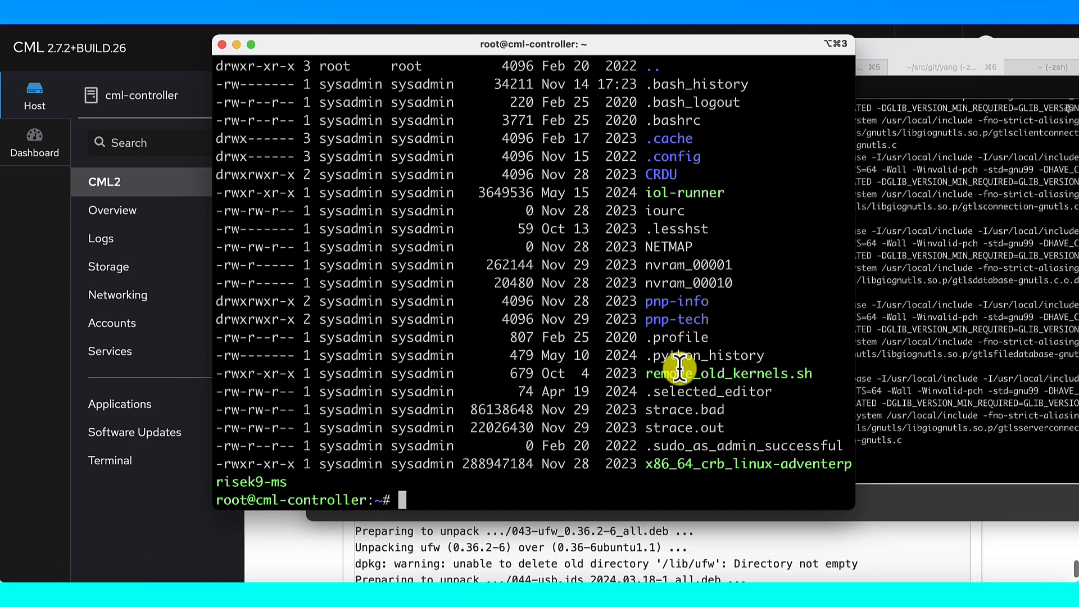
{"action": "left_click", "coordinate": [893, 49]}
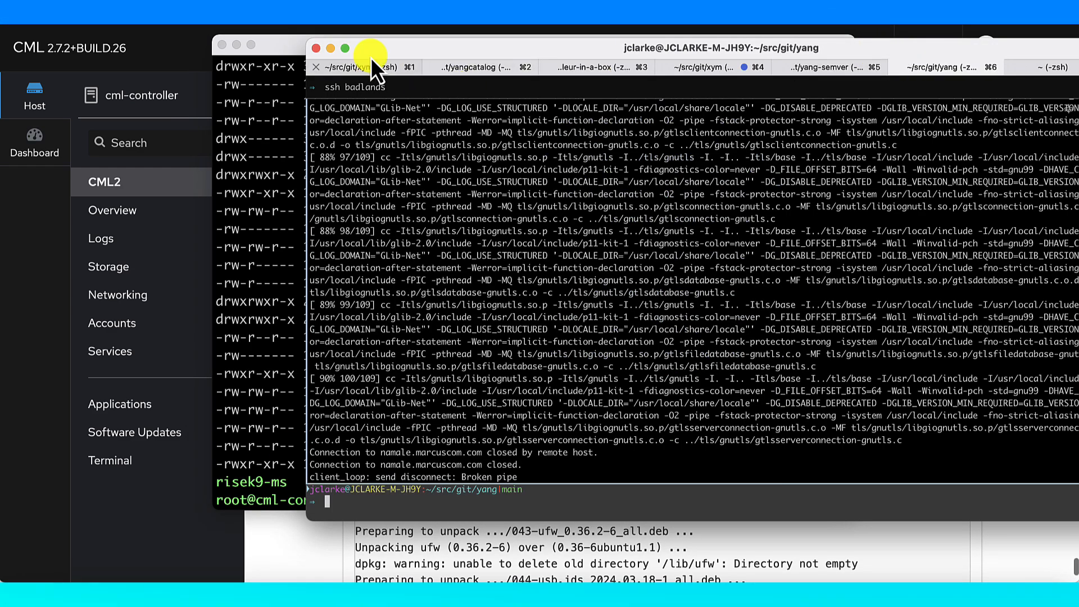
{"action": "left_click", "coordinate": [330, 50]}
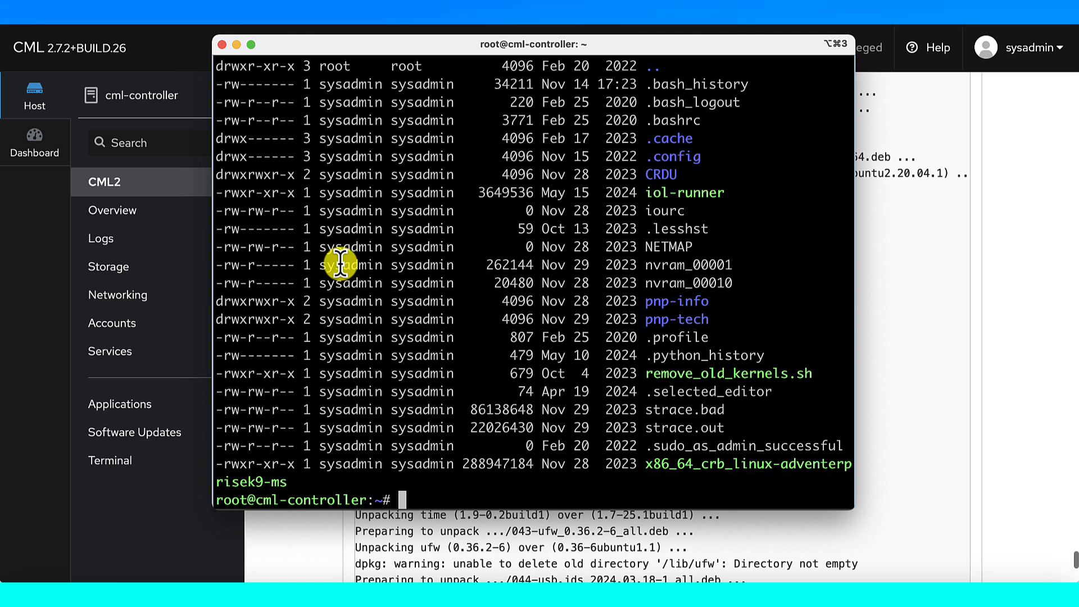
Navigate into /var/log/virl2/setup, listing /var/log and virl2 along the way
{"action": "type", "text": "cd /"}
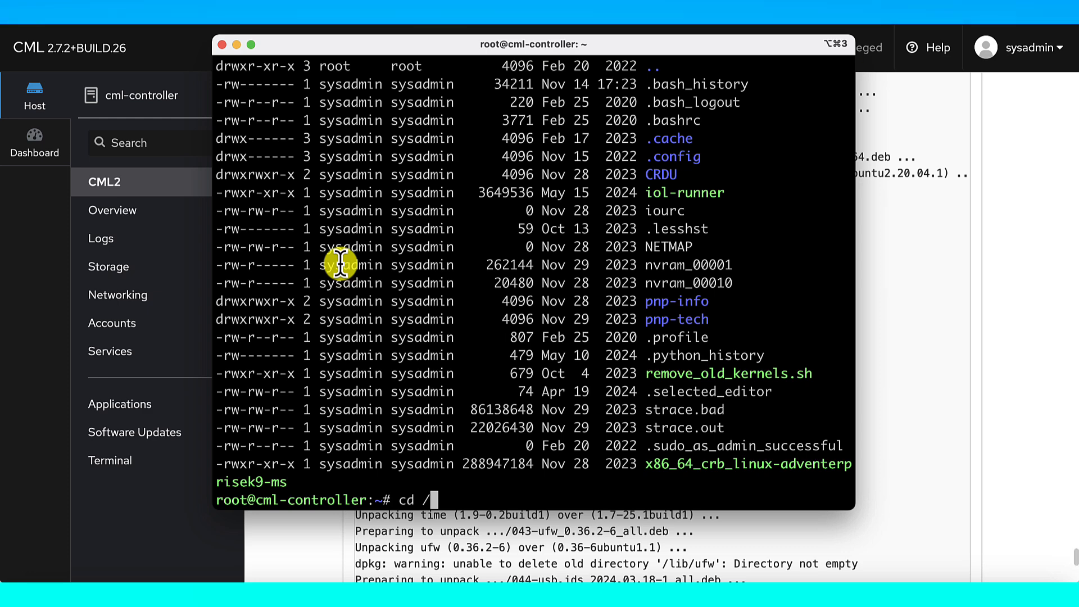
{"action": "type", "text": "var/"}
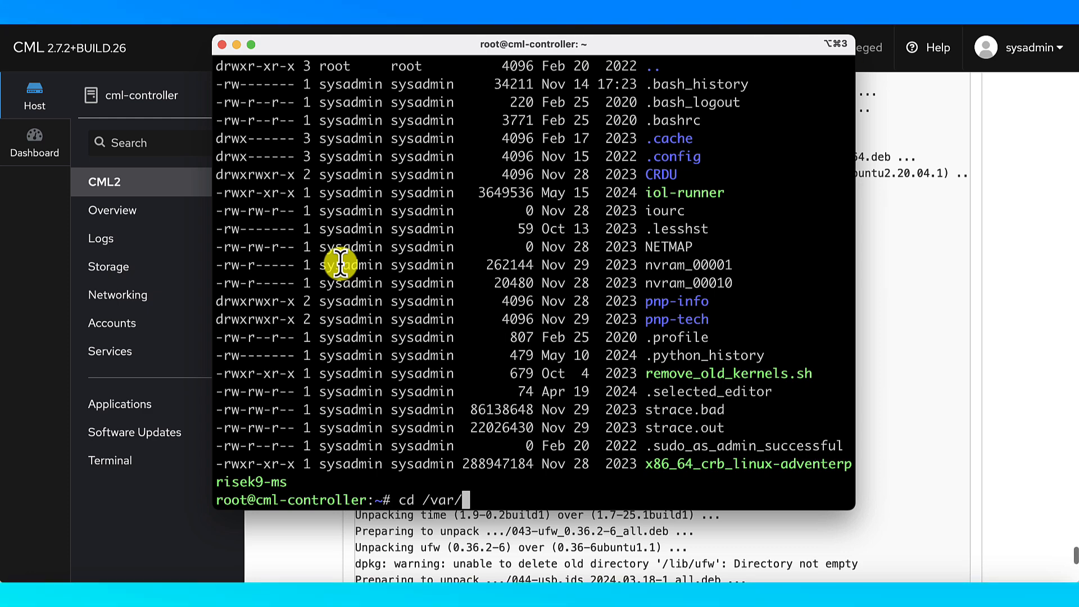
{"action": "type", "text": "log"}
{"action": "key", "text": "Return"}
{"action": "type", "text": "ls"}
{"action": "key", "text": "Return"}
{"action": "type", "text": "cd virl2"}
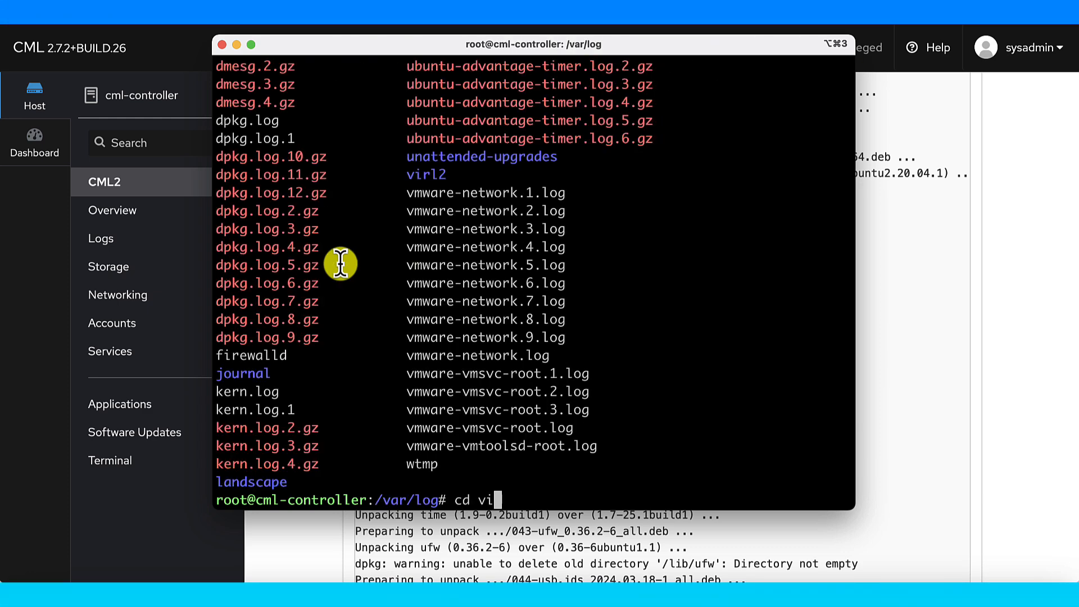
{"action": "key", "text": "Return"}
{"action": "type", "text": "ls"}
{"action": "key", "text": "Return"}
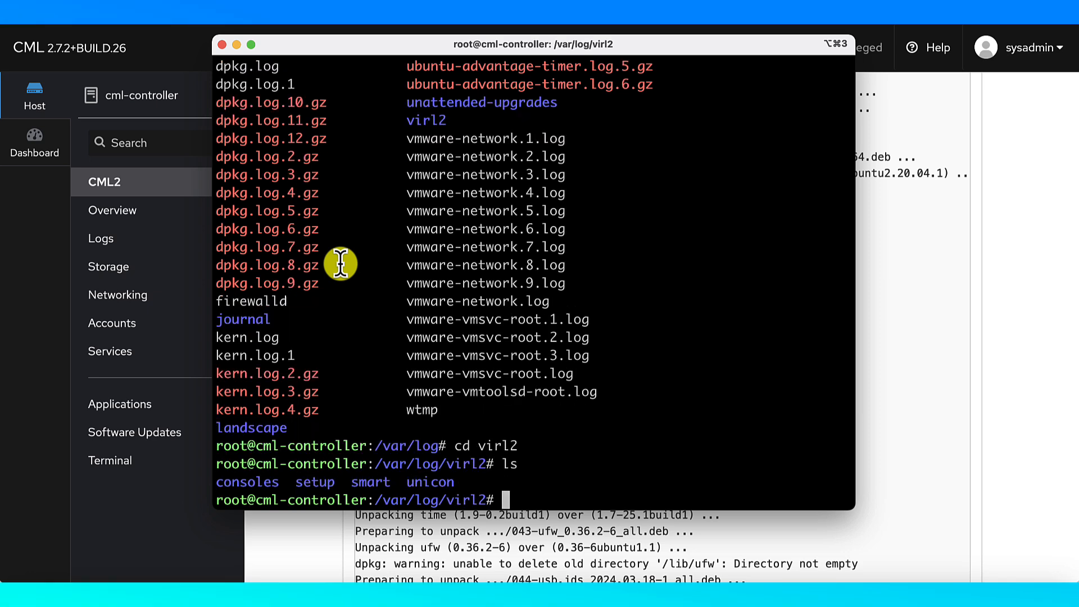
{"action": "type", "text": "cd setup/"}
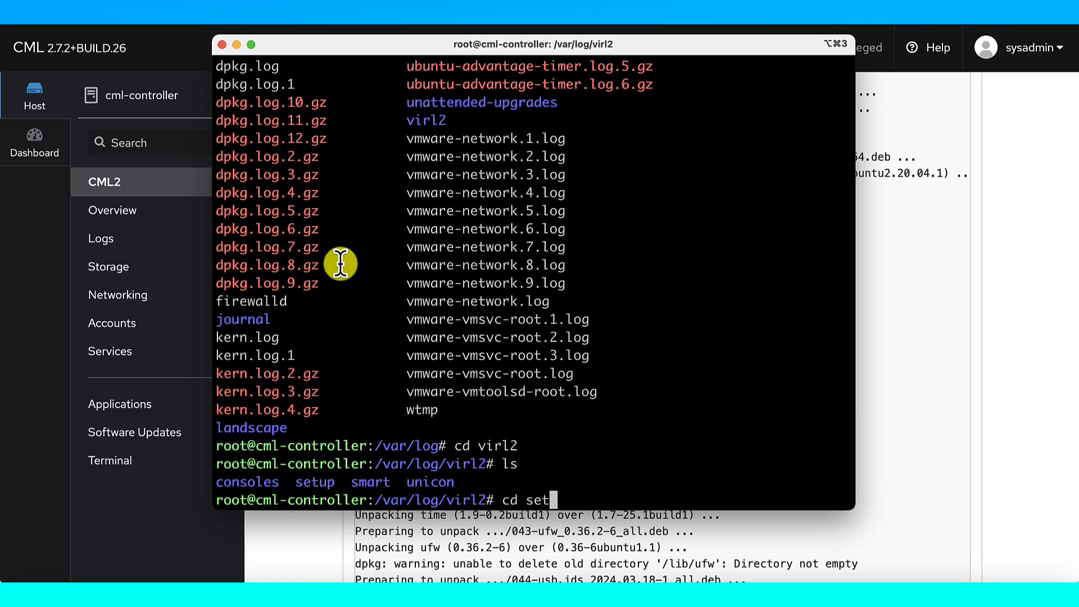
{"action": "key", "text": "Return"}
List the setup logs with ls -l and ls -lrt, select virl2-software-upgrade.log, and begin typing tail -F
{"action": "type", "text": "ls -l"}
{"action": "key", "text": "Return"}
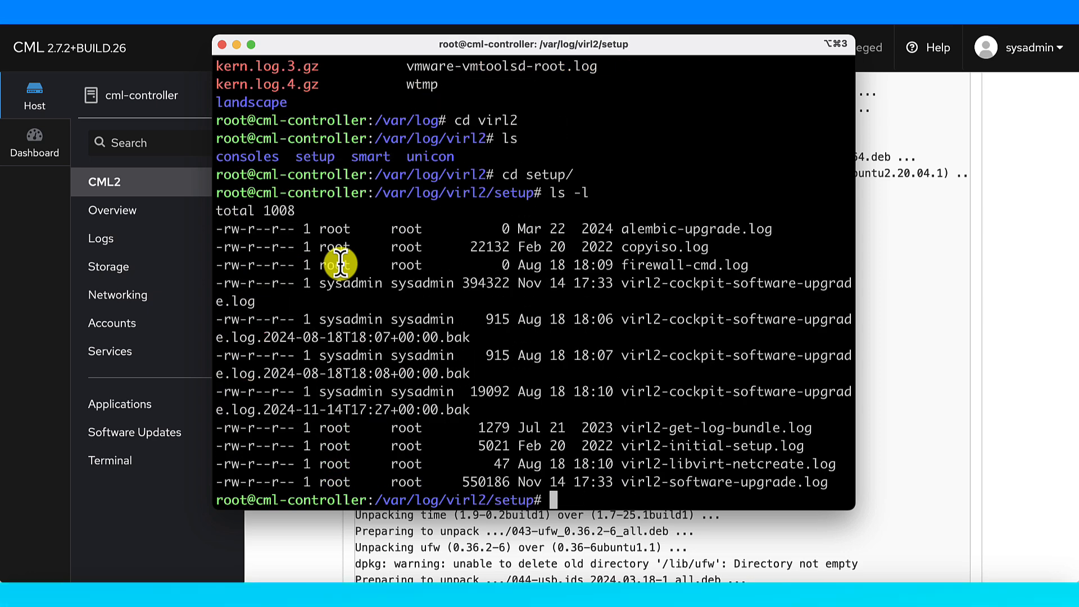
{"action": "type", "text": "ls -lrt"}
{"action": "key", "text": "Return"}
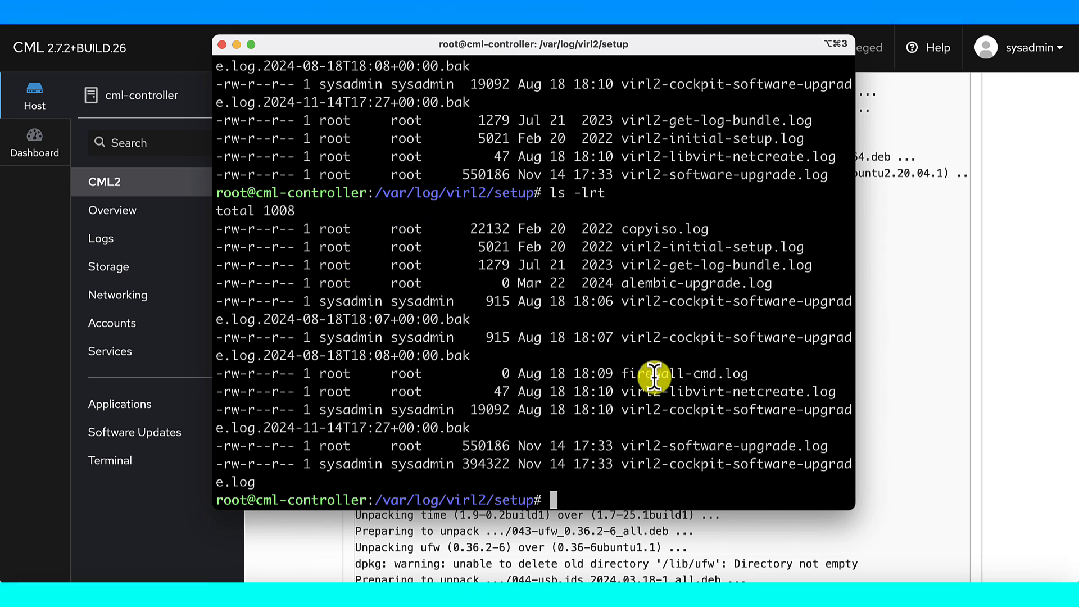
{"action": "double_click", "coordinate": [690, 447]}
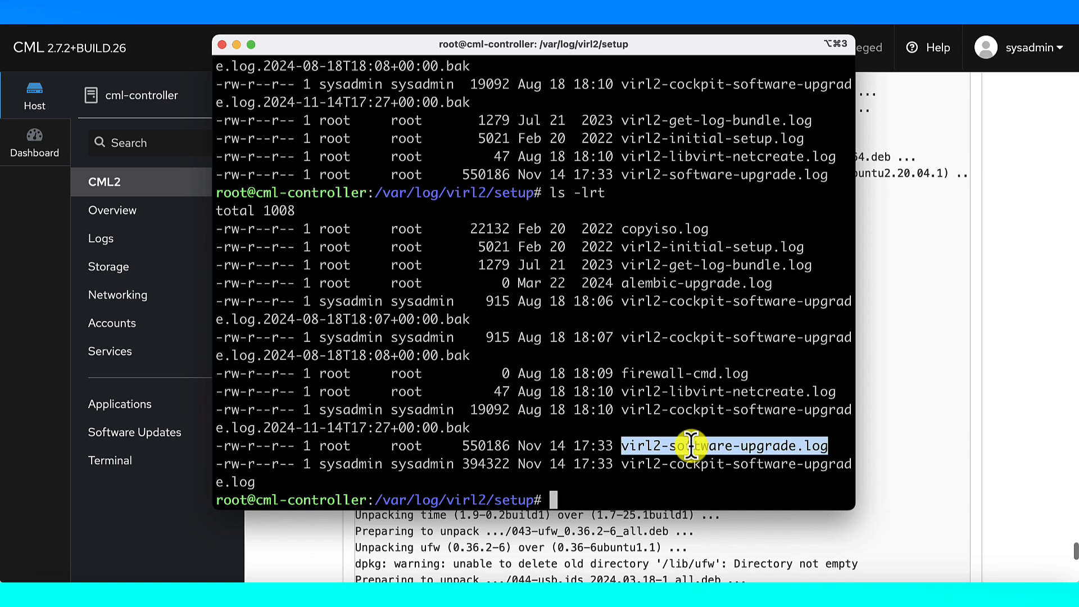
{"action": "type", "text": "tail -F"}
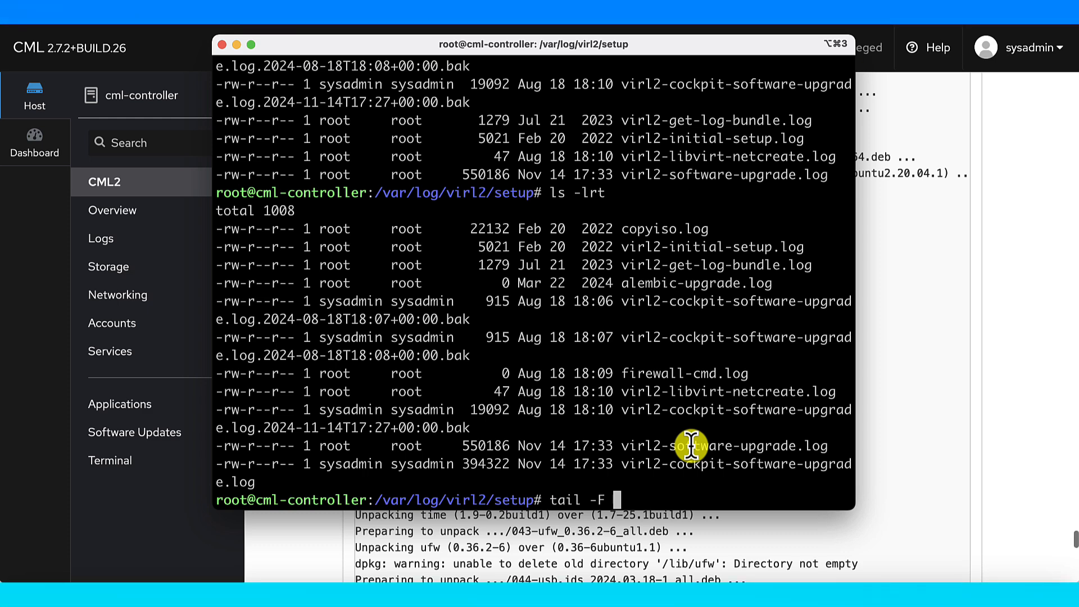
Follow virl2-software-upgrade.log with tail -F until 'Nothing to restart', then return to Cockpit
{"action": "type", "text": "virl2-software-upgrade.log"}
{"action": "key", "text": "Return"}
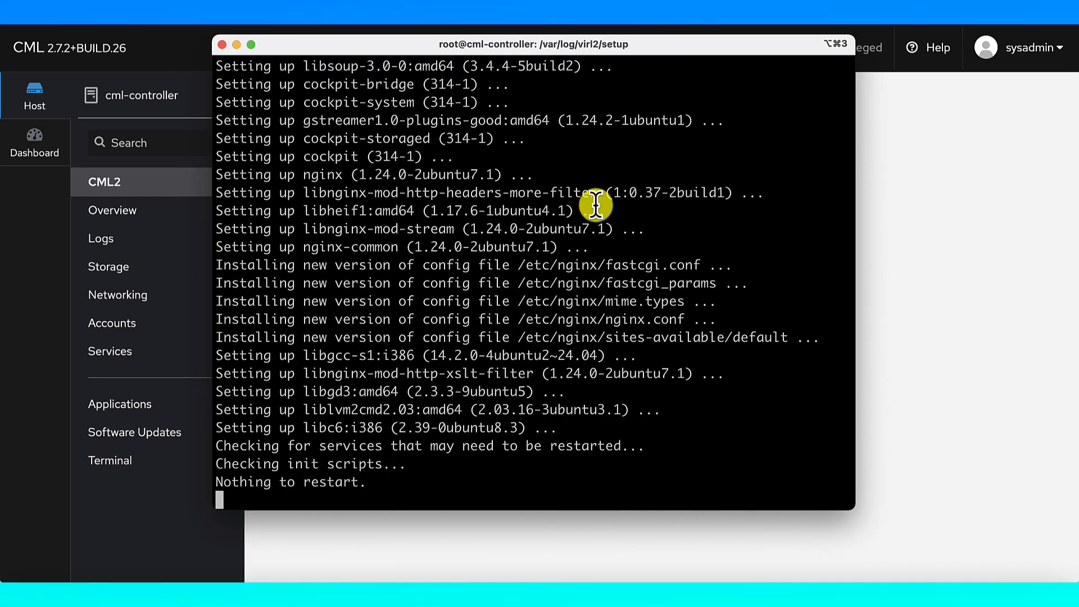
{"action": "left_click", "coordinate": [882, 279]}
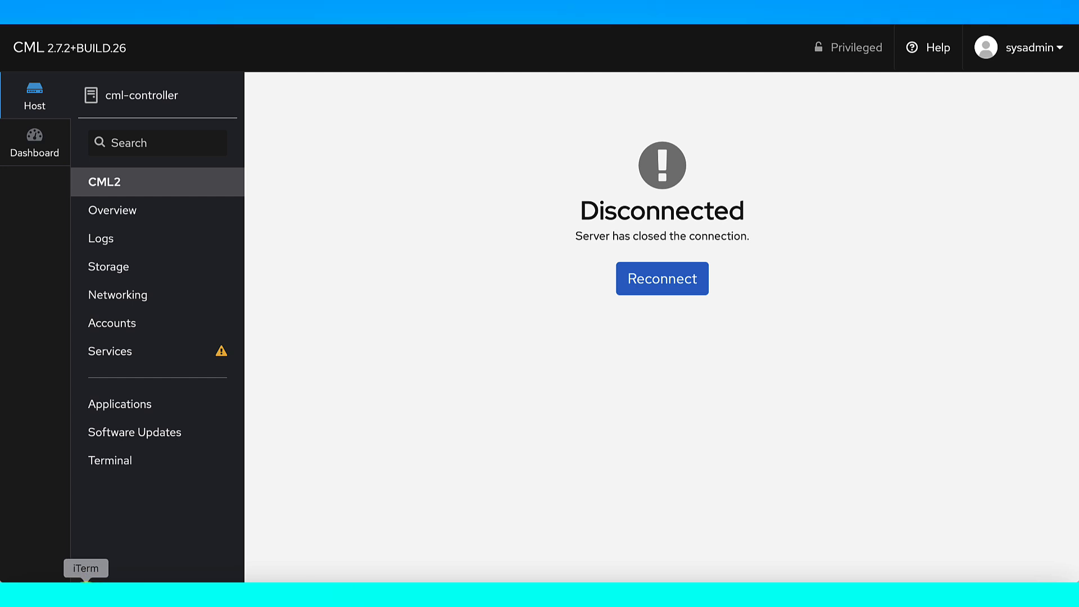
Reconnect the dropped Cockpit session and accept the self-signed certificate warning
{"action": "left_click", "coordinate": [90, 591]}
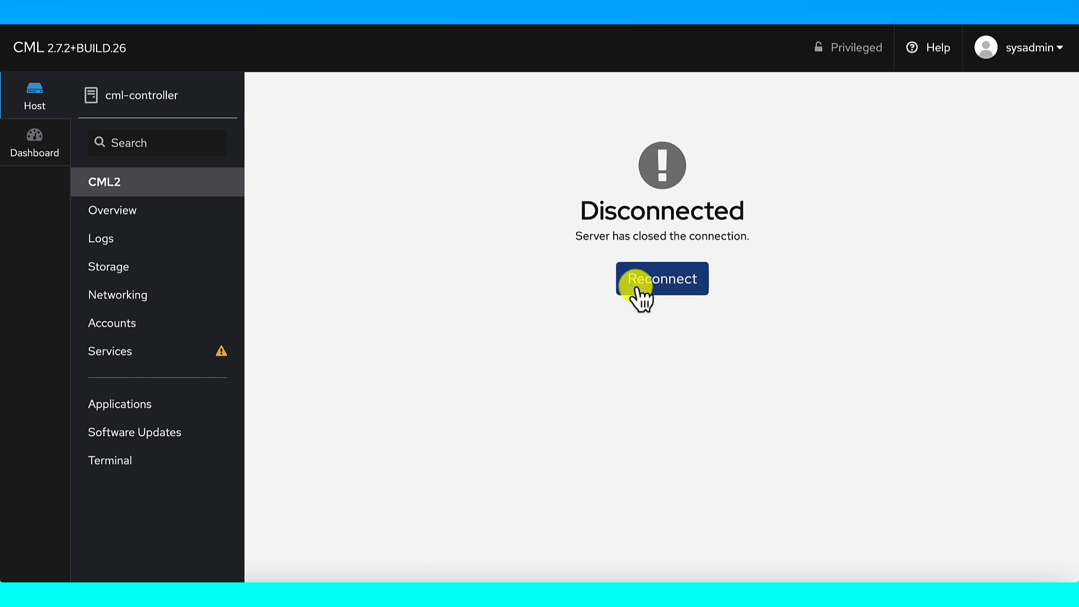
{"action": "left_click", "coordinate": [642, 285]}
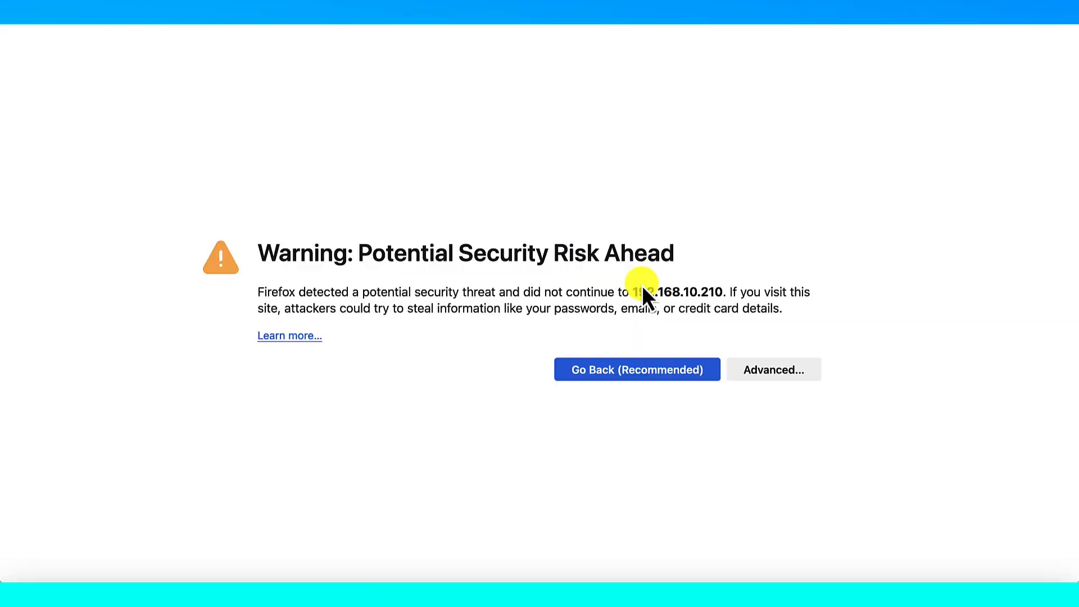
{"action": "left_click", "coordinate": [764, 375]}
{"action": "scroll", "coordinate": [603, 438], "scroll_direction": "down", "scroll_amount": 3}
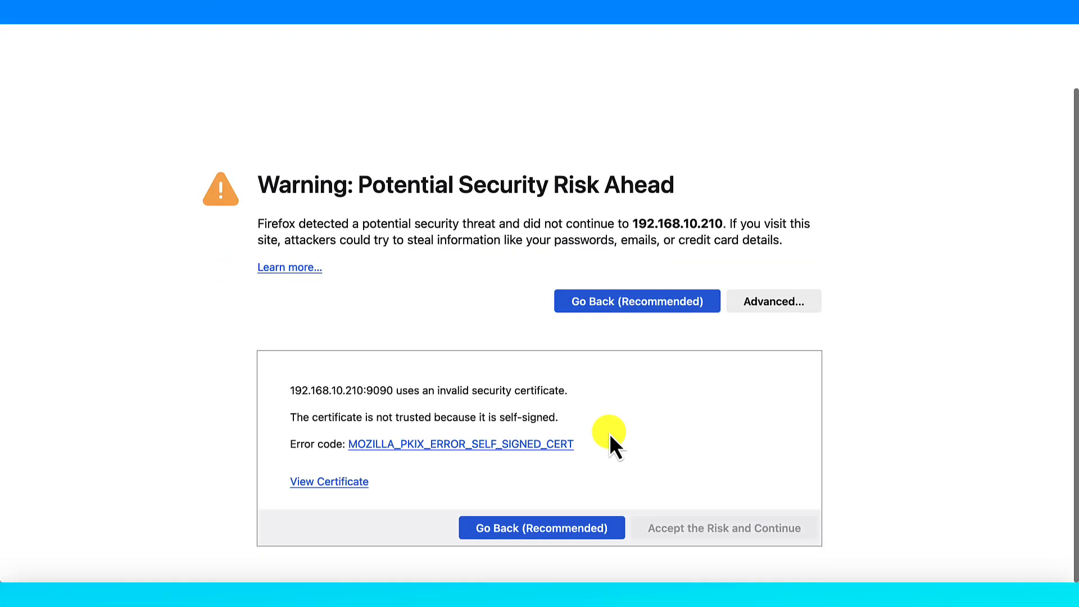
{"action": "left_click", "coordinate": [727, 533]}
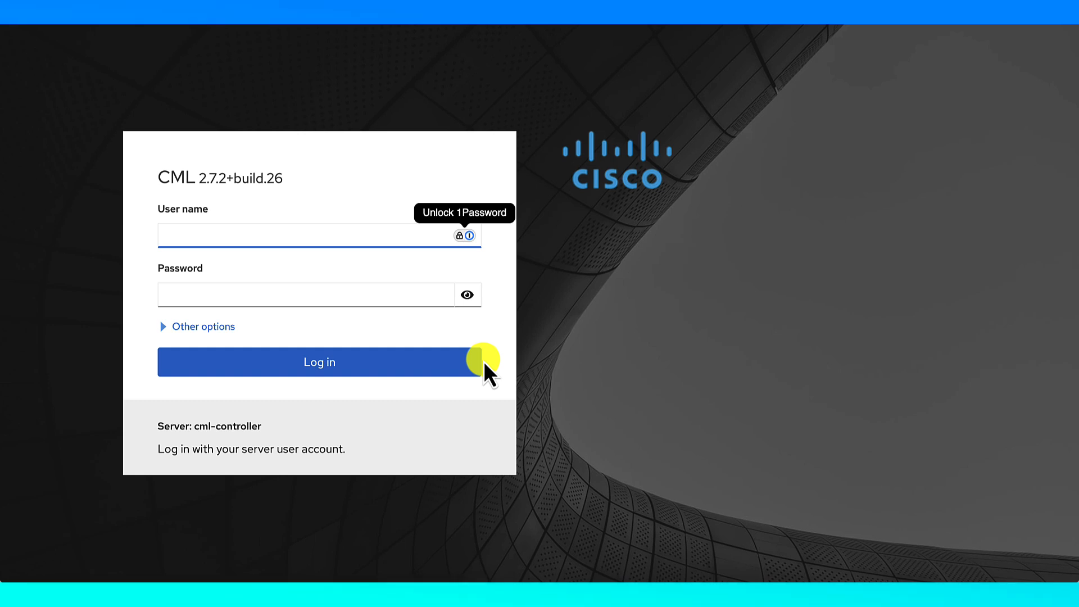
Log in to the CML controller with the sysadmin user name and password
{"action": "type", "text": "sys"}
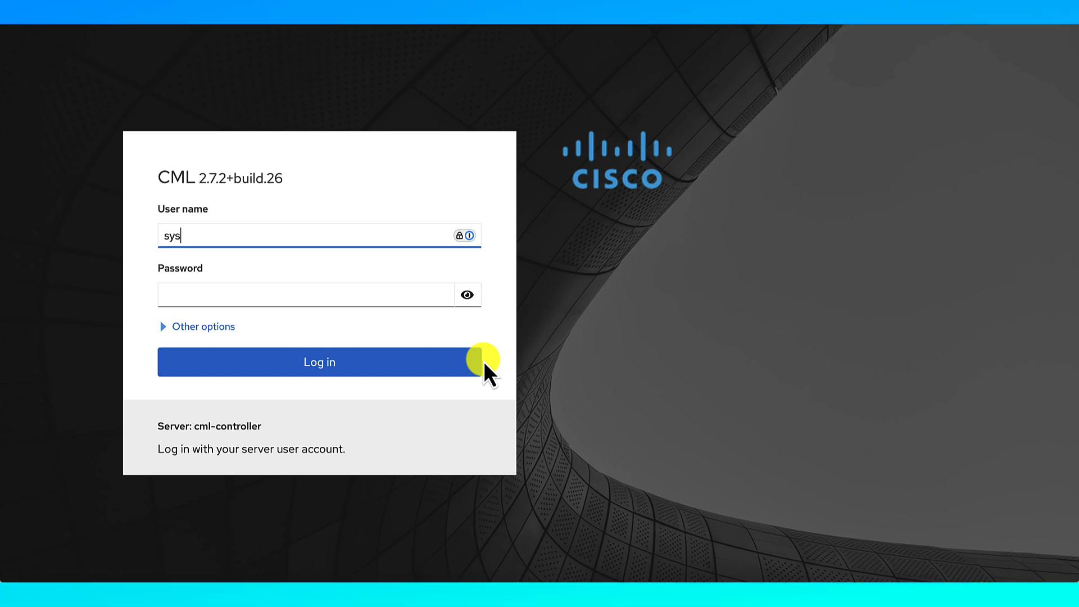
{"action": "type", "text": "admin"}
{"action": "key", "text": "Tab"}
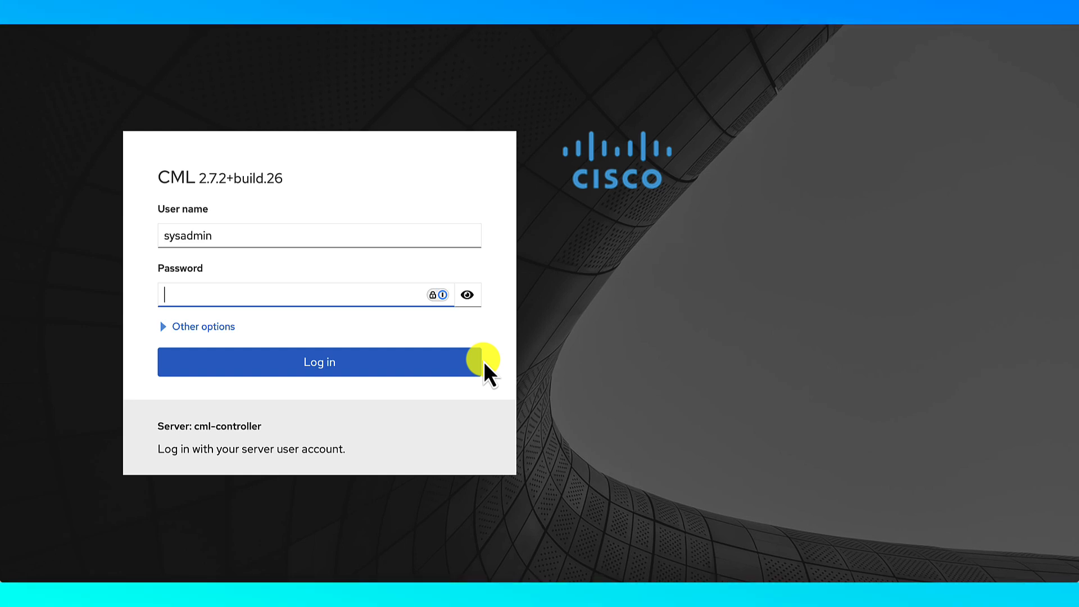
{"action": "type", "text": "********"}
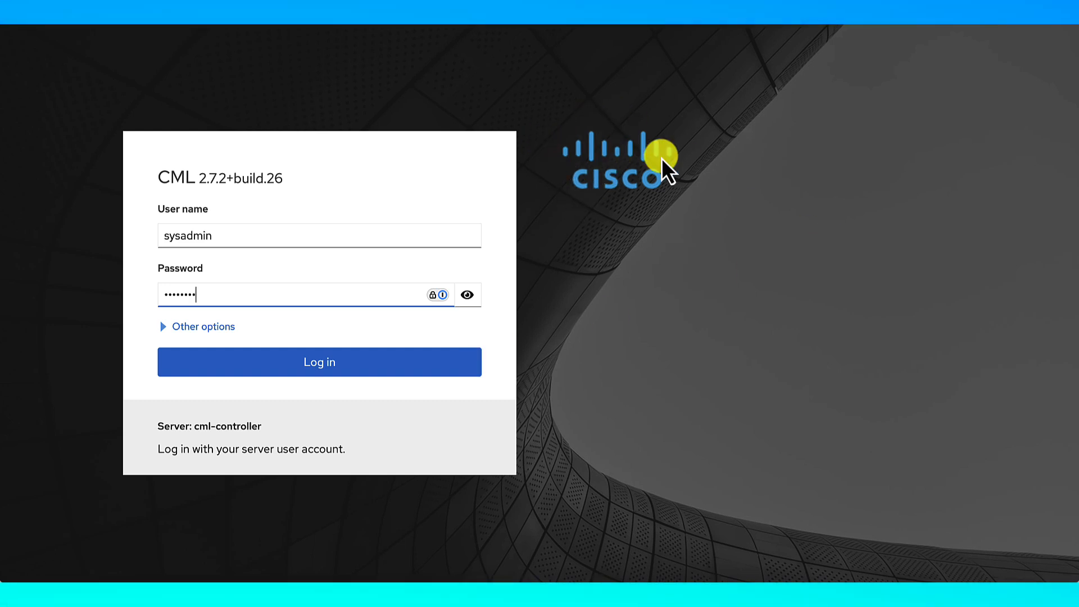
{"action": "left_click", "coordinate": [416, 363]}
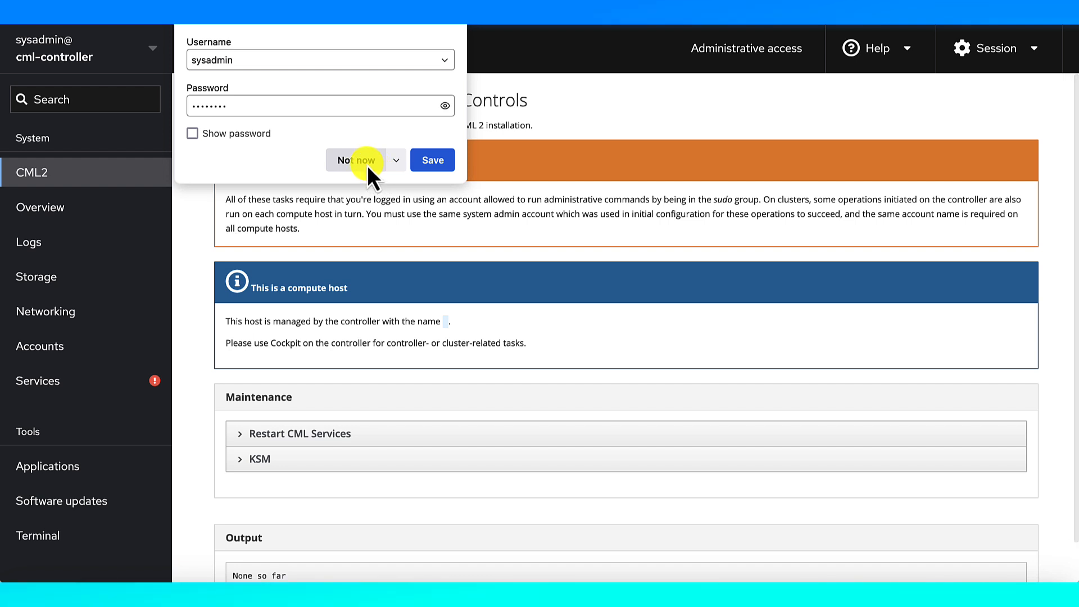
Decline saving the password, scroll down the CML2 maintenance page, then return to the terminal
{"action": "left_click", "coordinate": [366, 161]}
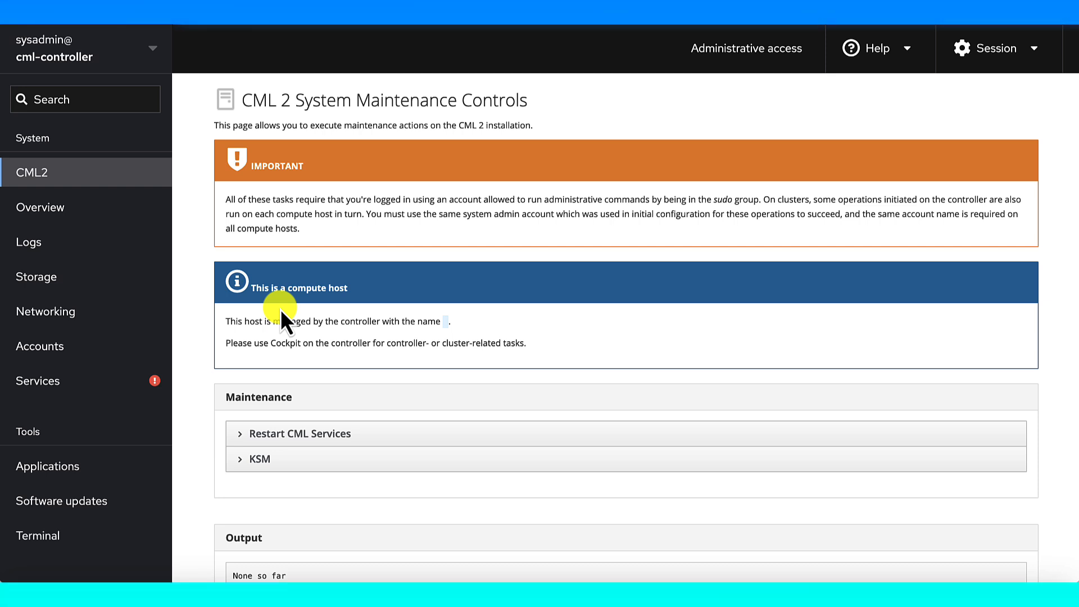
{"action": "scroll", "coordinate": [281, 310], "scroll_direction": "down", "scroll_amount": 1}
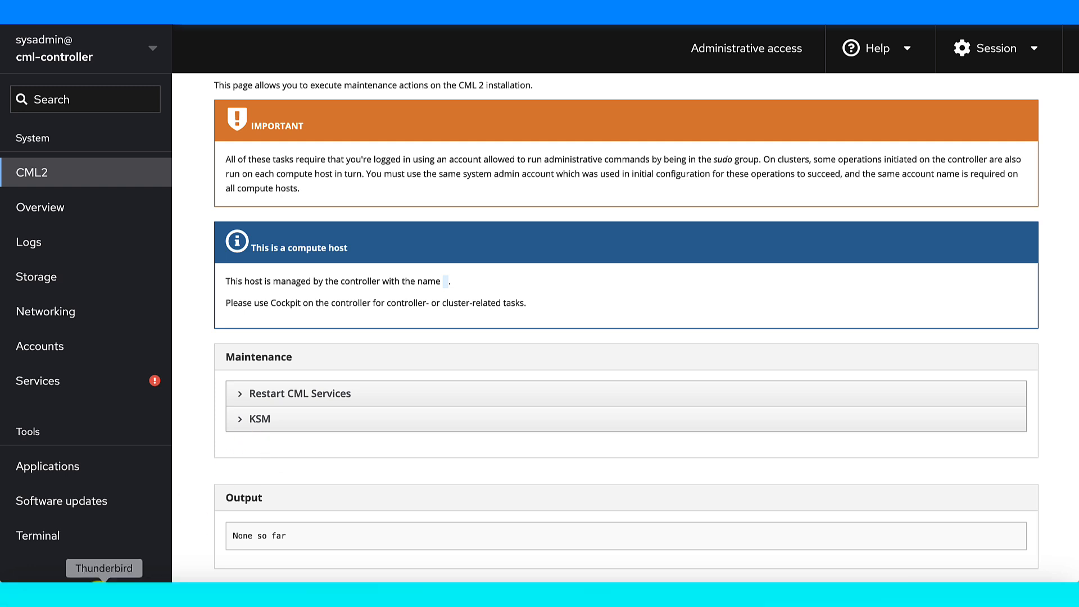
{"action": "left_click", "coordinate": [86, 594]}
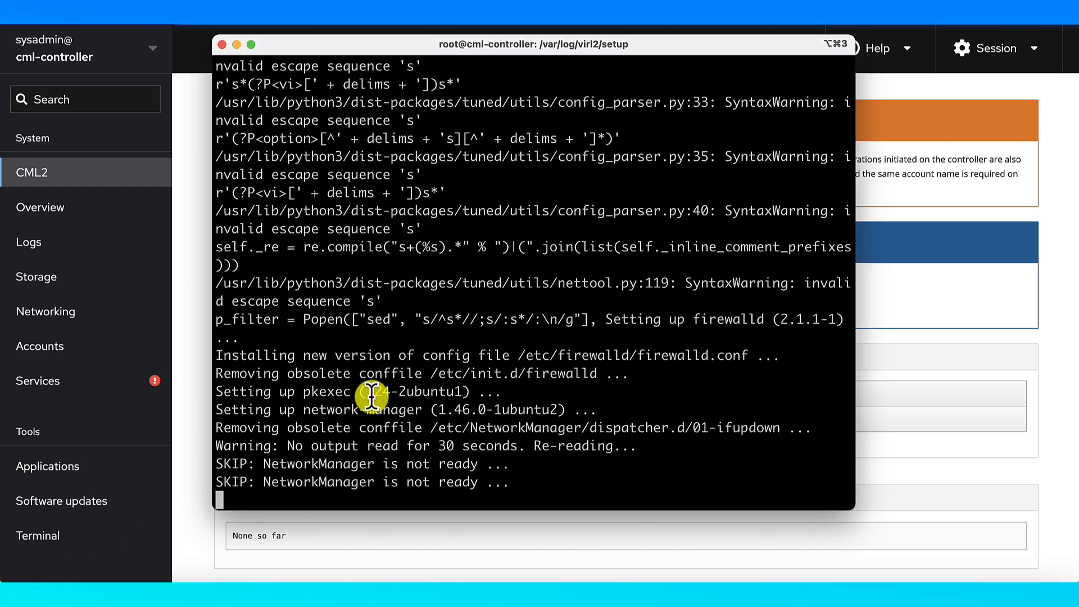
Stop the stalled log output and rerun tail -F virl2-software-upgrade.log from the clipboard
{"action": "left_click", "coordinate": [915, 359]}
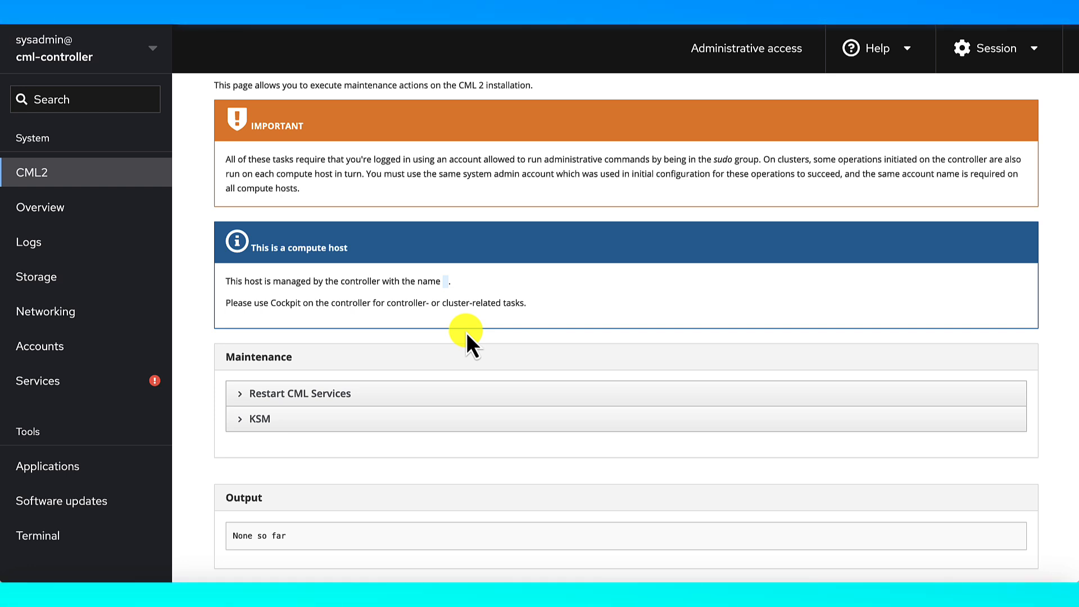
{"action": "key", "text": "super+Tab"}
{"action": "key", "text": "ctrl+c"}
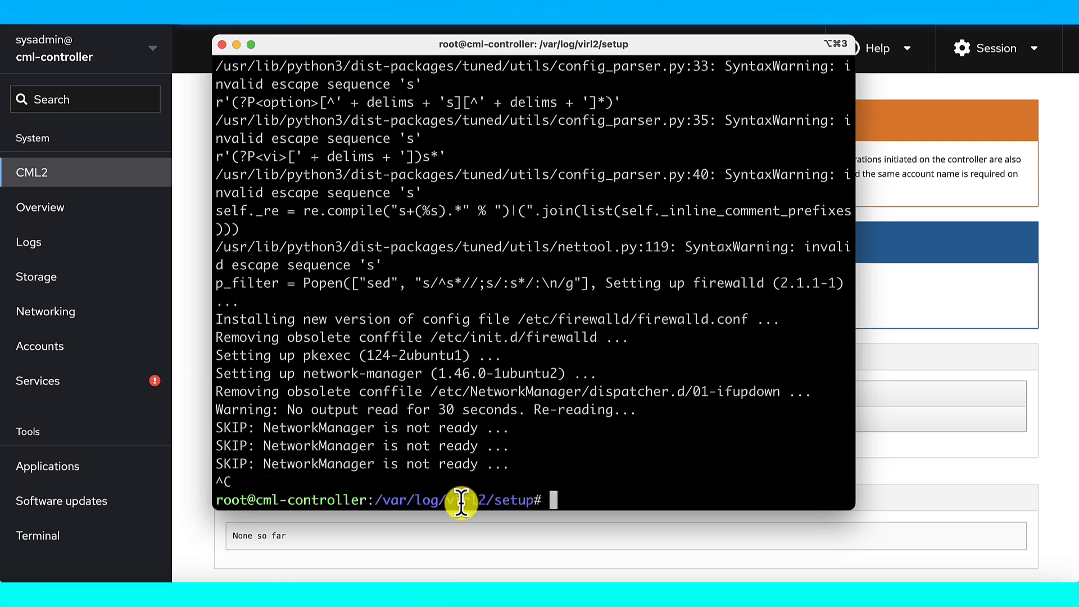
{"action": "key", "text": "super+v"}
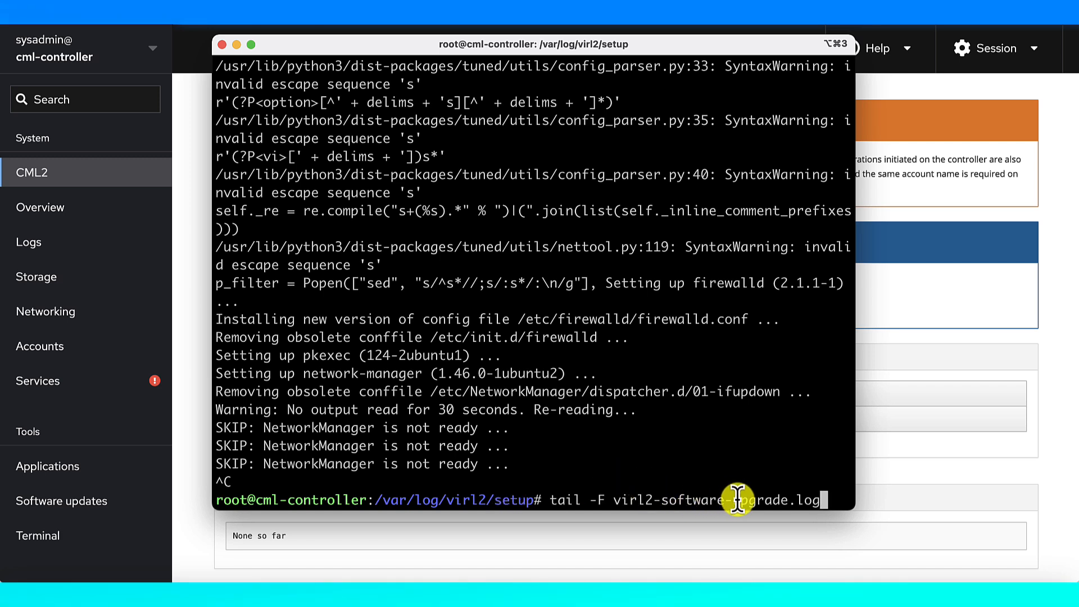
{"action": "key", "text": "Return"}
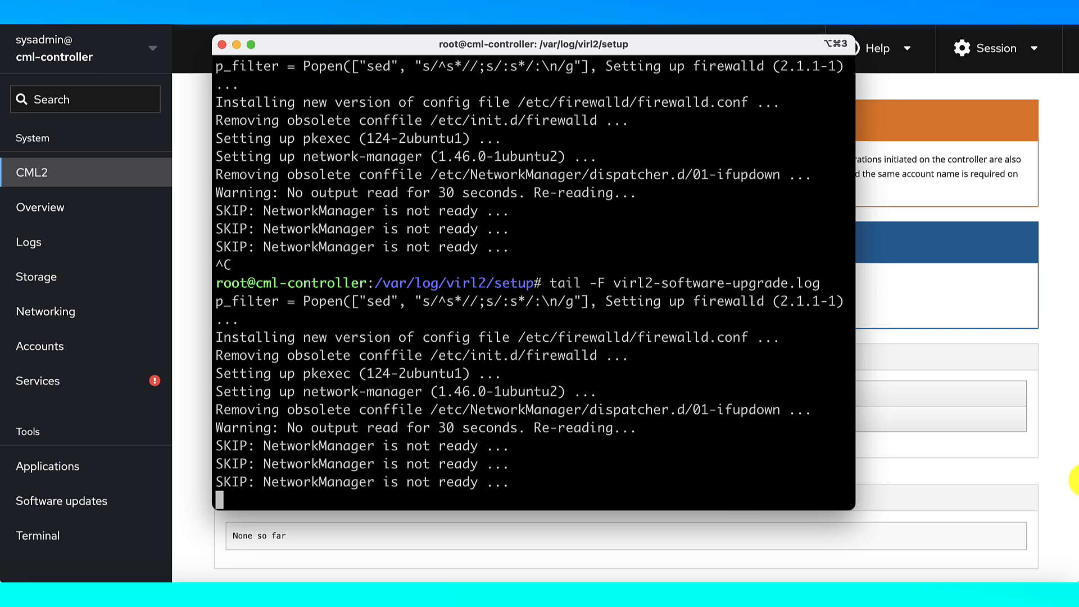
{"action": "left_click", "coordinate": [1058, 416]}
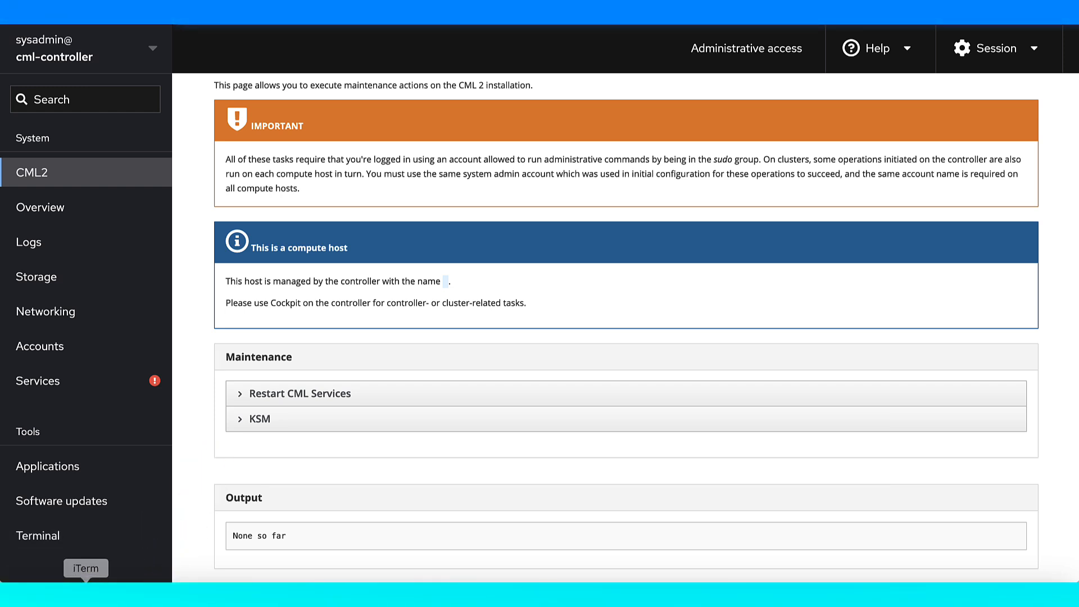
After 'Global upgrade completed' appears, stop the log and reboot the controller with systemctl reboot
{"action": "left_click", "coordinate": [171, 576]}
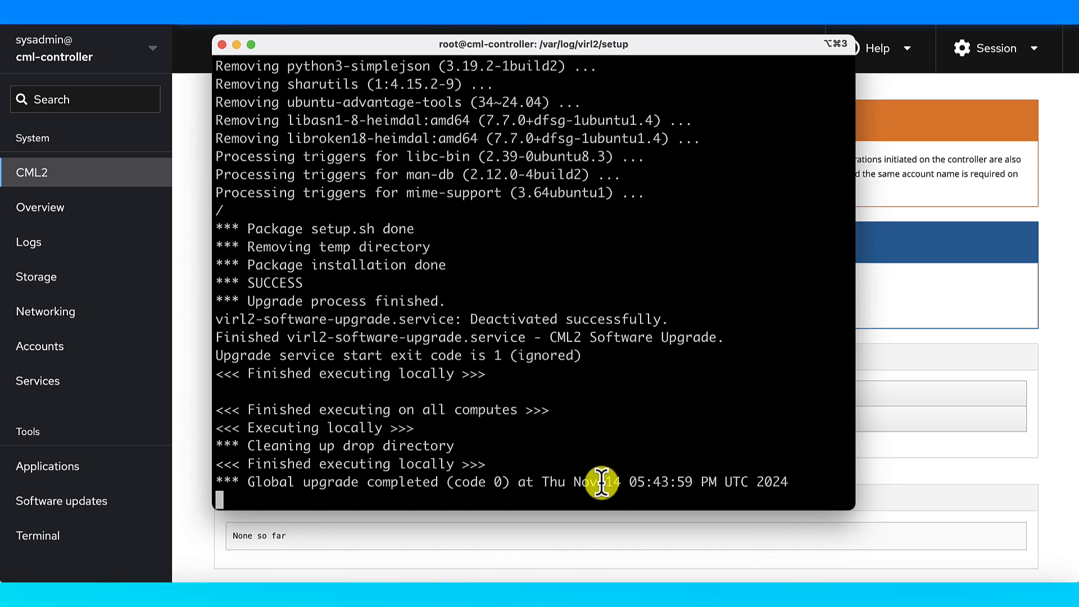
{"action": "key", "text": "ctrl+c"}
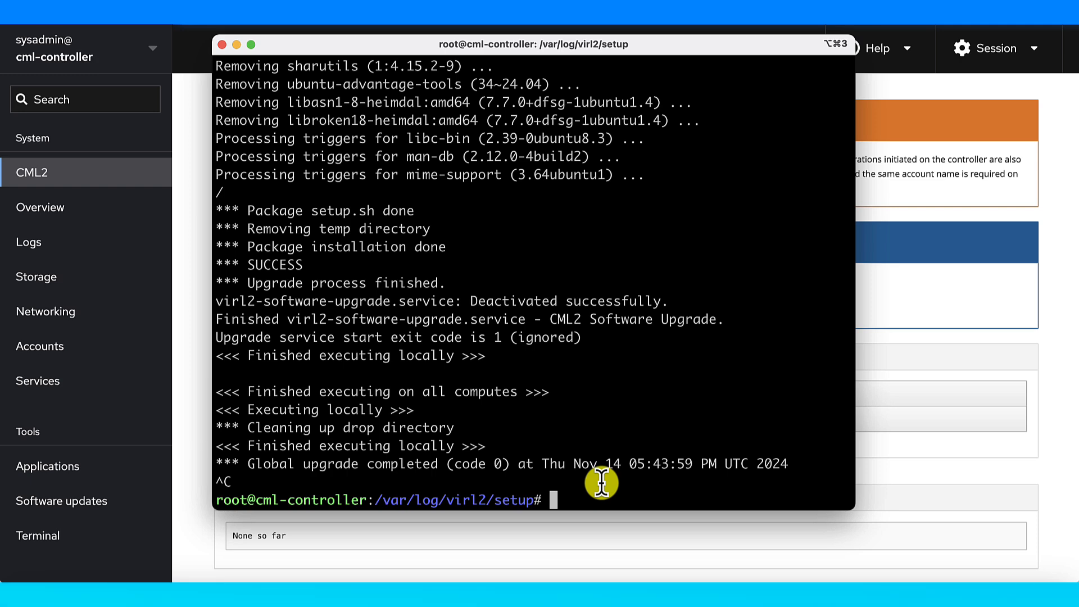
{"action": "type", "text": "systemctl"}
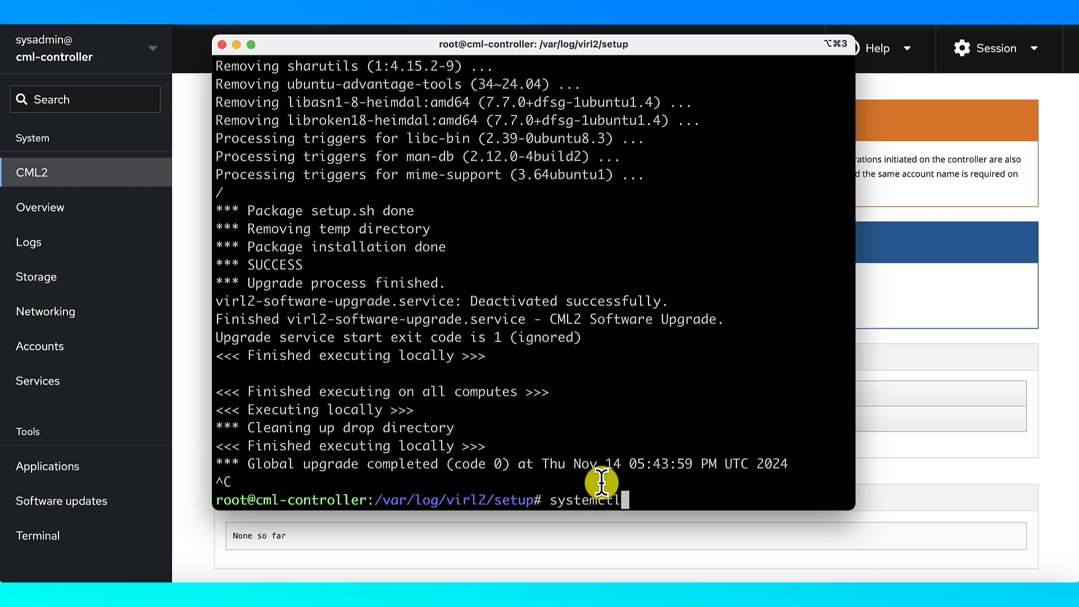
{"action": "type", "text": " reboot"}
{"action": "key", "text": "Return"}
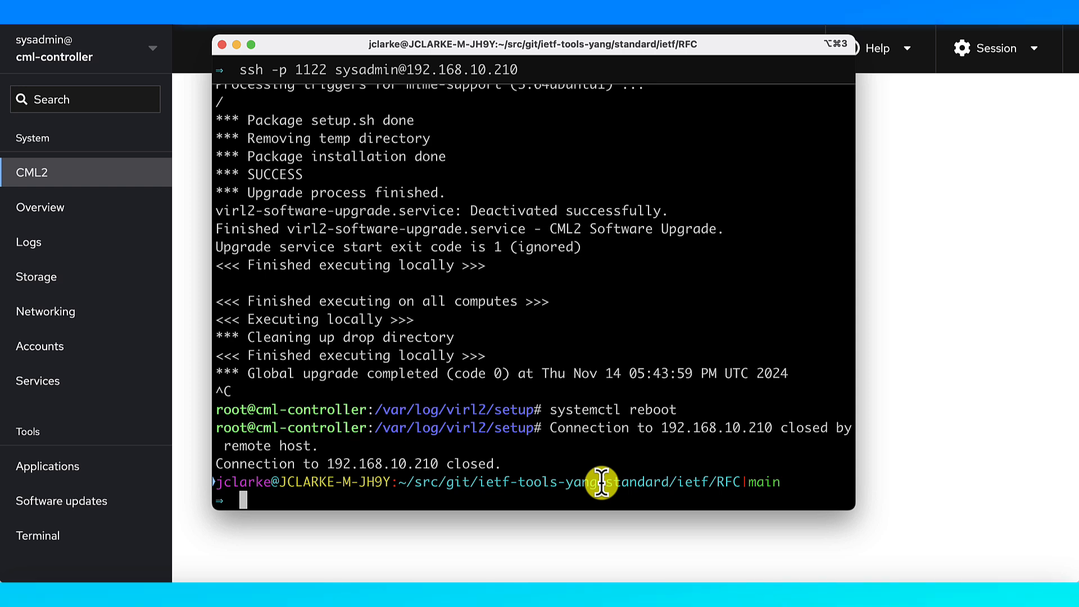
Reconnect Cockpit to the rebooted controller to reach the CML 2.8.0+build.6 login page
{"action": "left_click", "coordinate": [947, 323]}
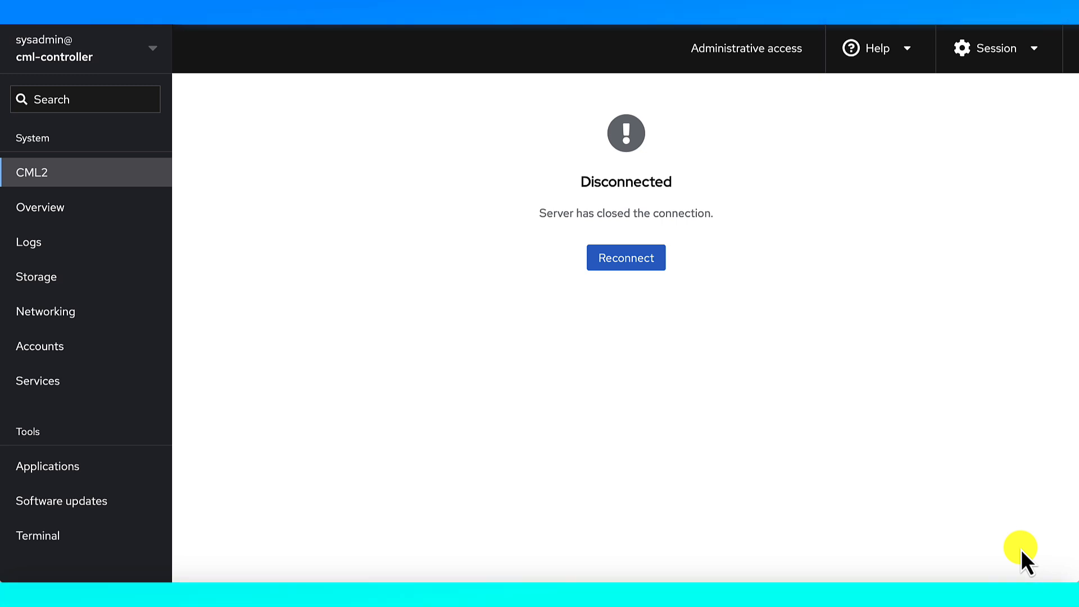
{"action": "left_click", "coordinate": [635, 260]}
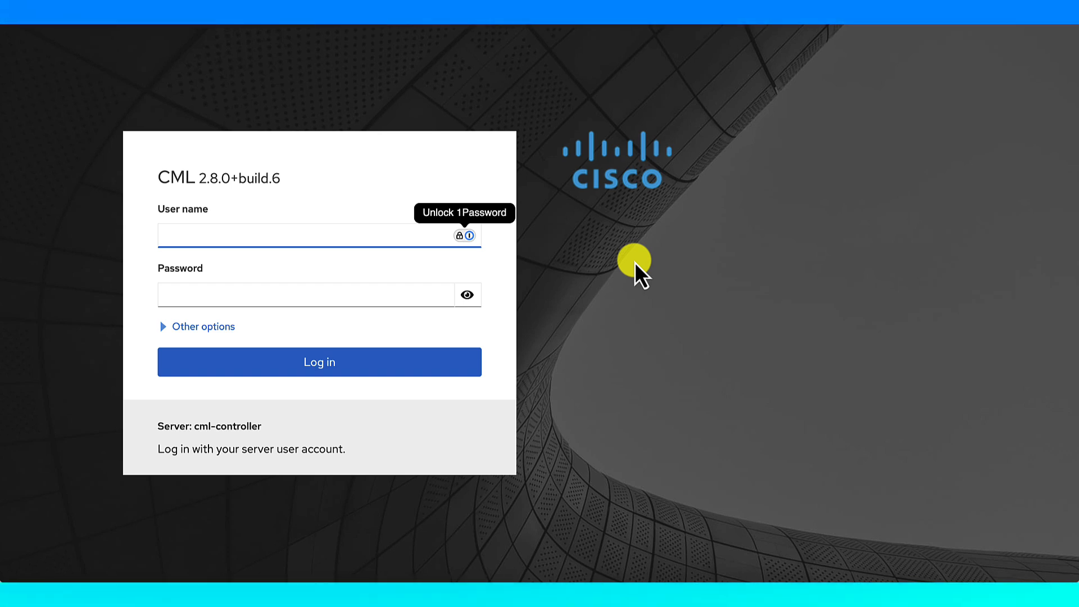
Sign in to Cockpit with the sysadmin user name and password
{"action": "type", "text": "s"}
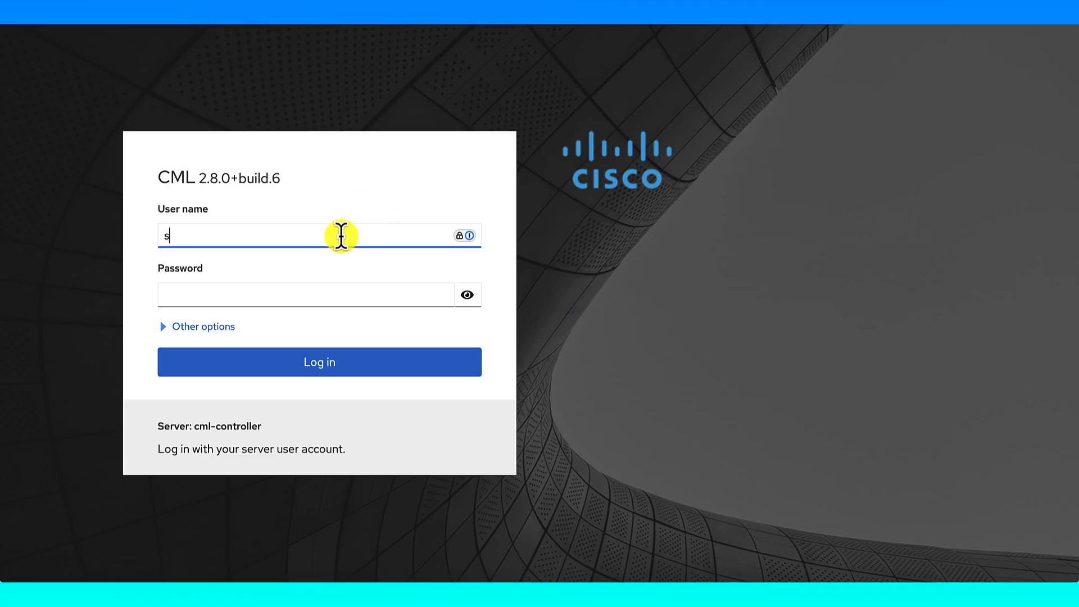
{"action": "type", "text": "ysadmin"}
{"action": "key", "text": "Tab"}
{"action": "type", "text": "********"}
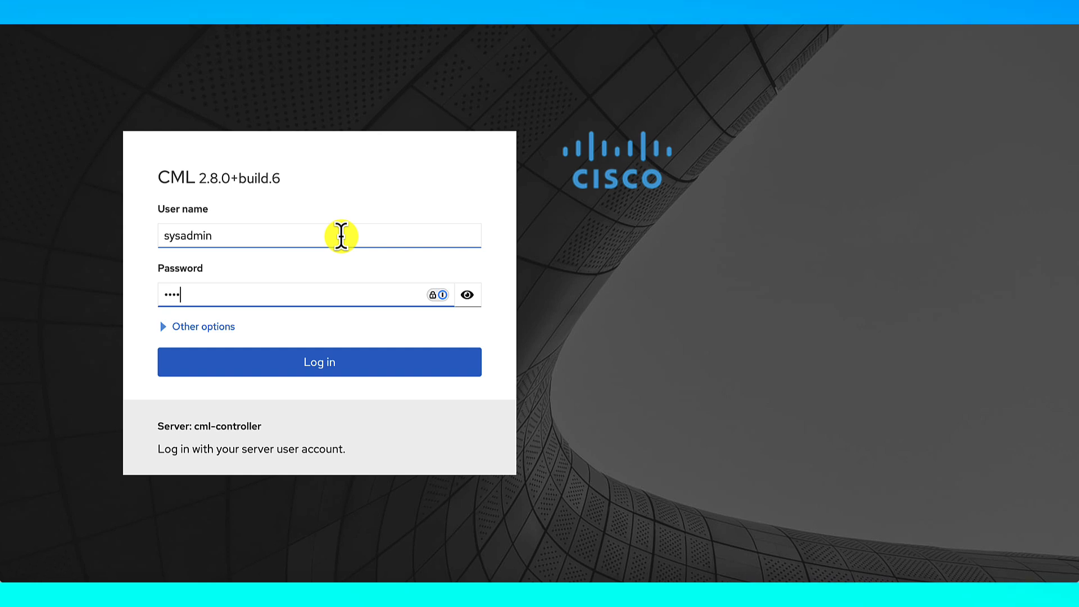
{"action": "key", "text": "Return"}
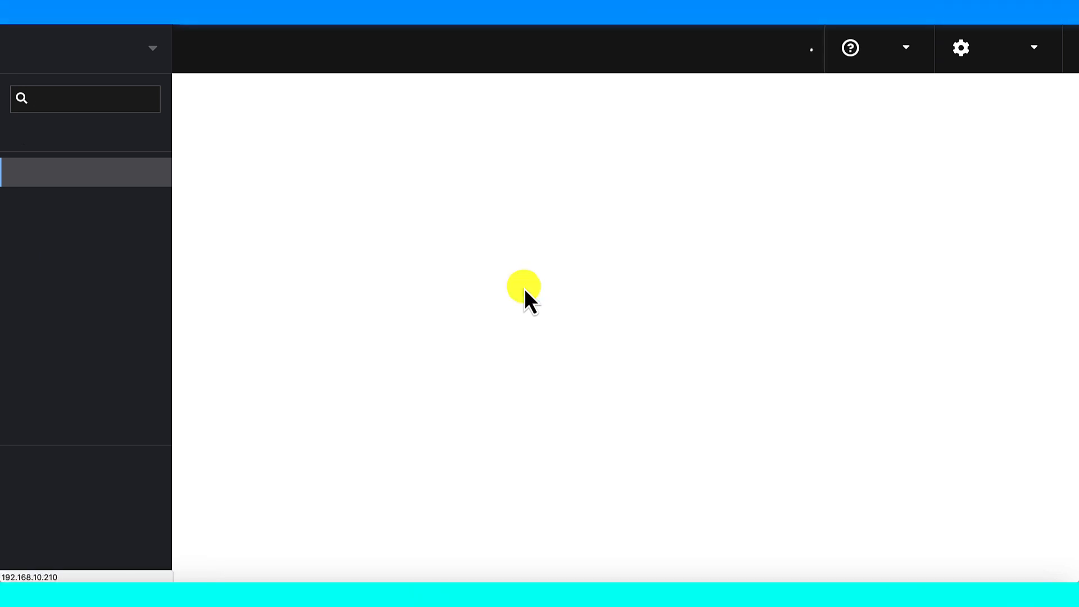
Open the managed-hosts list and go to the Cisco Modeling Labs web UI login
{"action": "scroll", "coordinate": [524, 288], "scroll_direction": "down", "scroll_amount": 1}
{"action": "scroll", "coordinate": [524, 288], "scroll_direction": "up", "scroll_amount": 1}
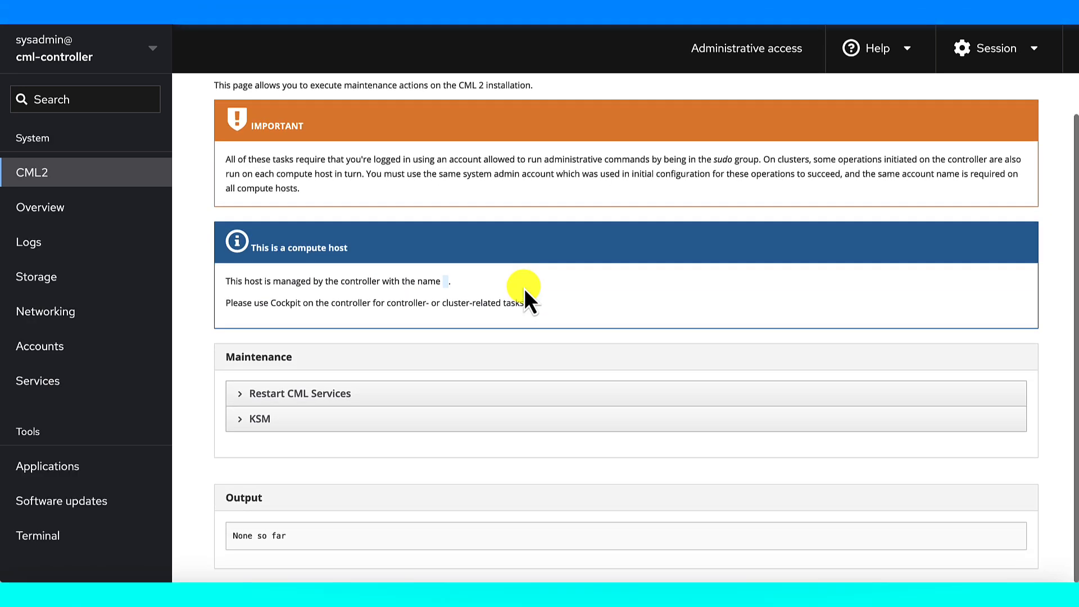
{"action": "scroll", "coordinate": [524, 288], "scroll_direction": "down", "scroll_amount": 1}
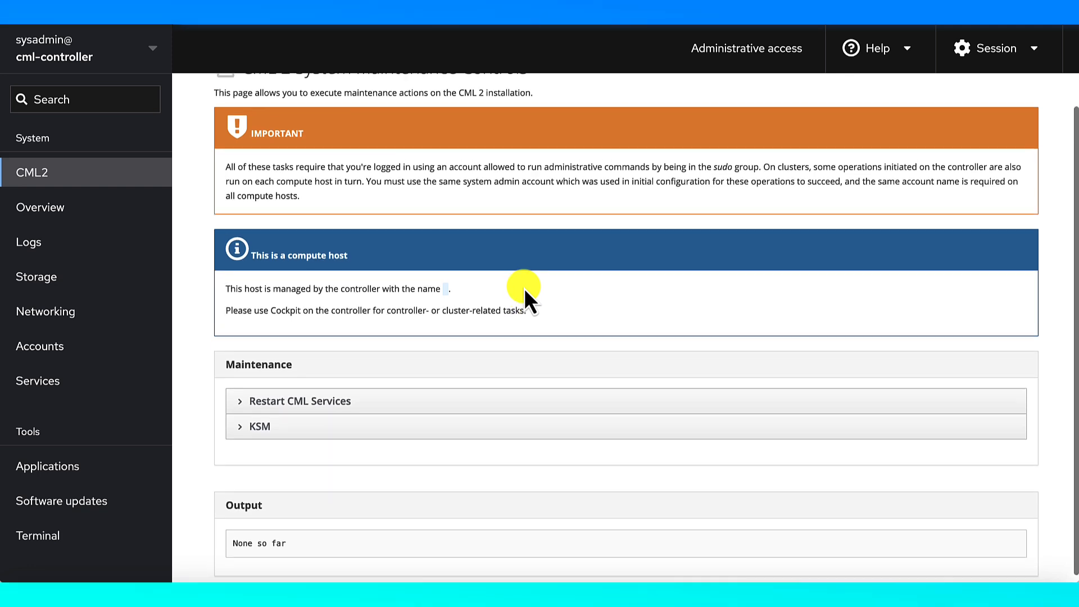
{"action": "scroll", "coordinate": [524, 287], "scroll_direction": "up", "scroll_amount": 1}
{"action": "left_click", "coordinate": [110, 59]}
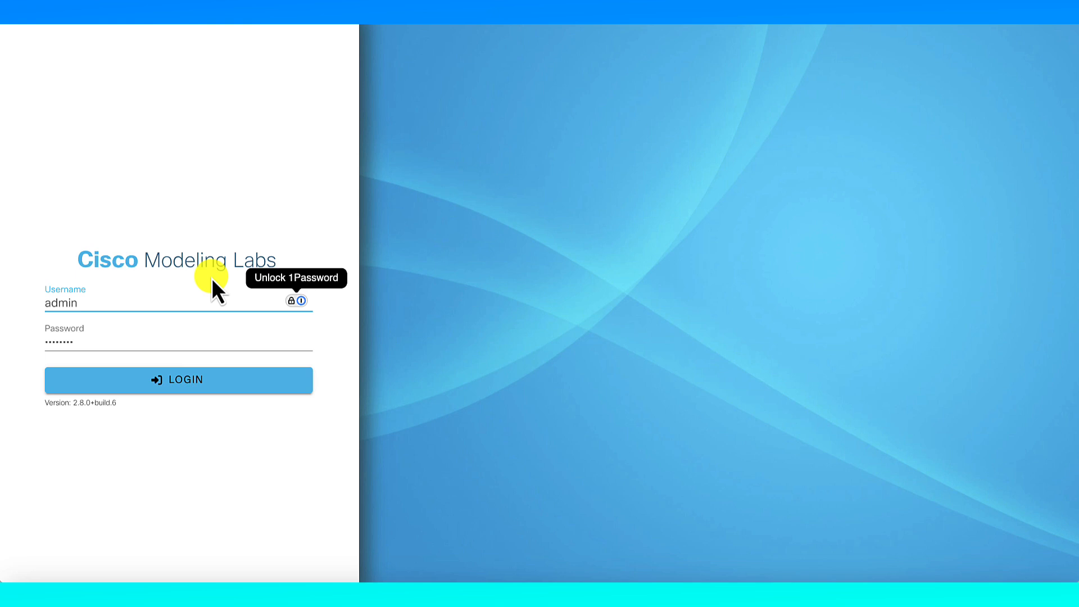
{"action": "key", "text": "Return"}
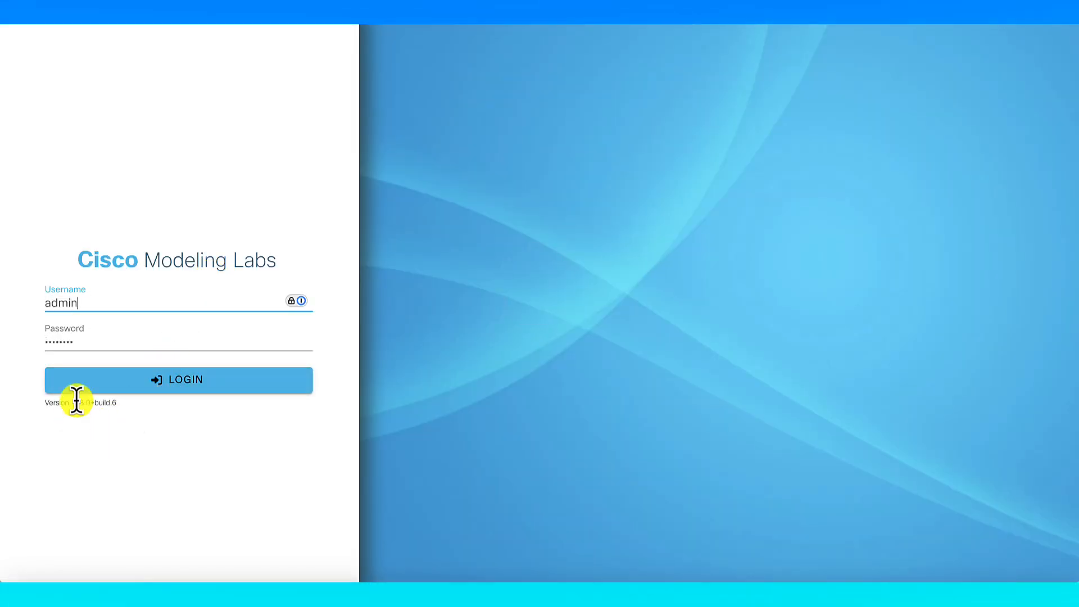
Log in to CML 2.8.0 as administrator and dismiss the Telemetry notice
{"action": "left_click_drag", "start_coordinate": [73, 402], "coordinate": [118, 403]}
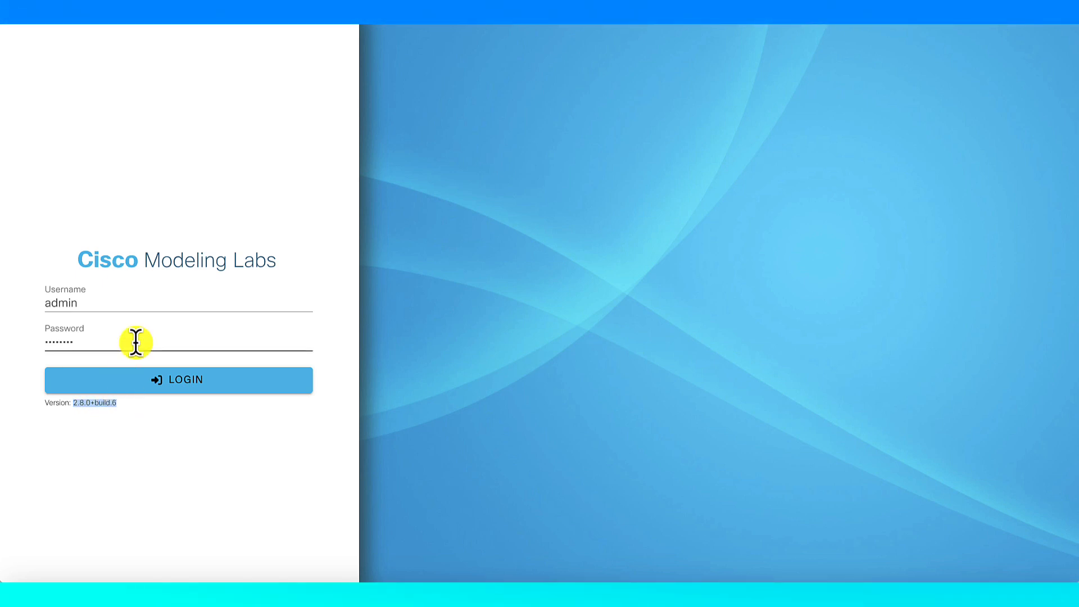
{"action": "left_click", "coordinate": [145, 390]}
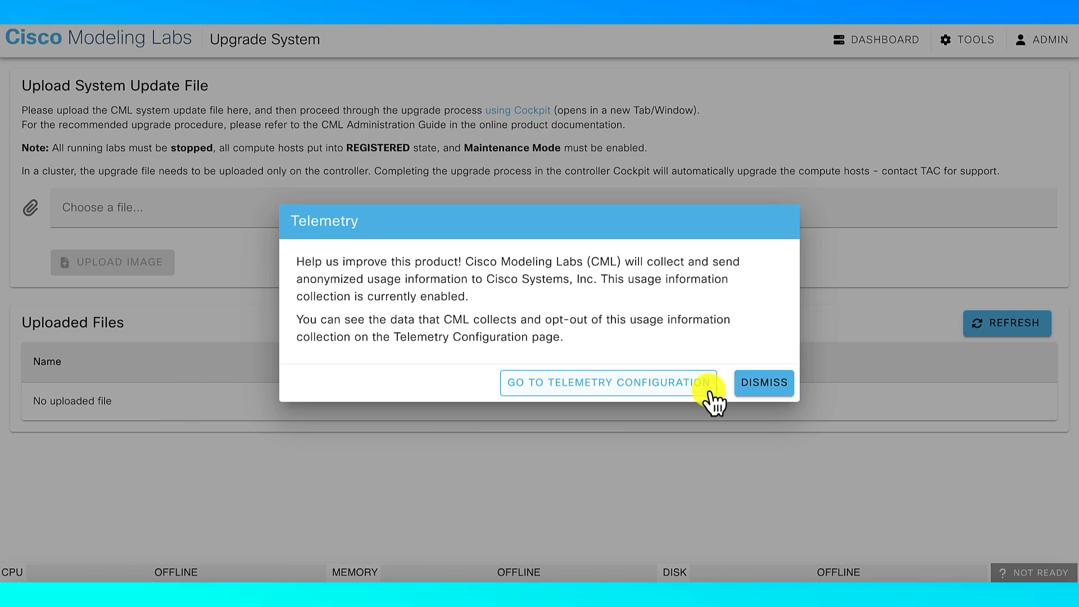
{"action": "left_click", "coordinate": [751, 384]}
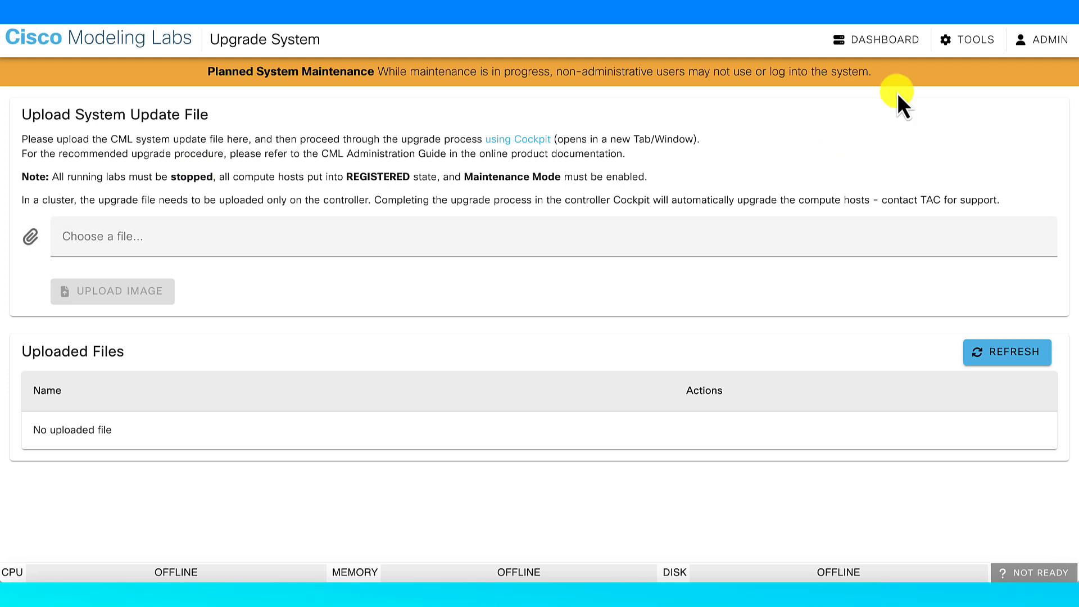
{"action": "left_click", "coordinate": [977, 51]}
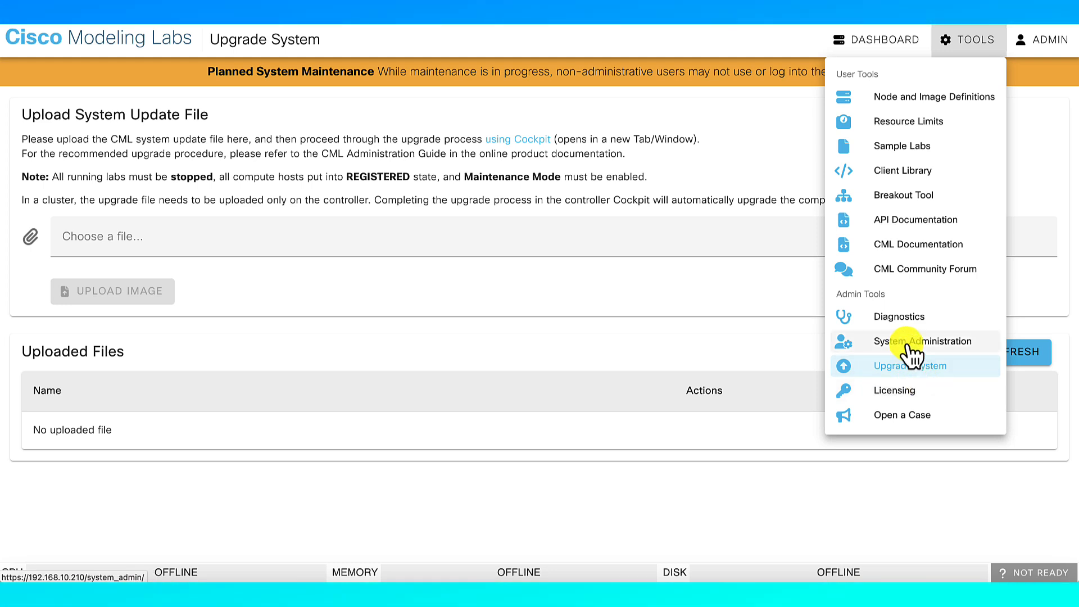
Set the cml-controller compute host's admission state to READY
{"action": "left_click", "coordinate": [911, 353]}
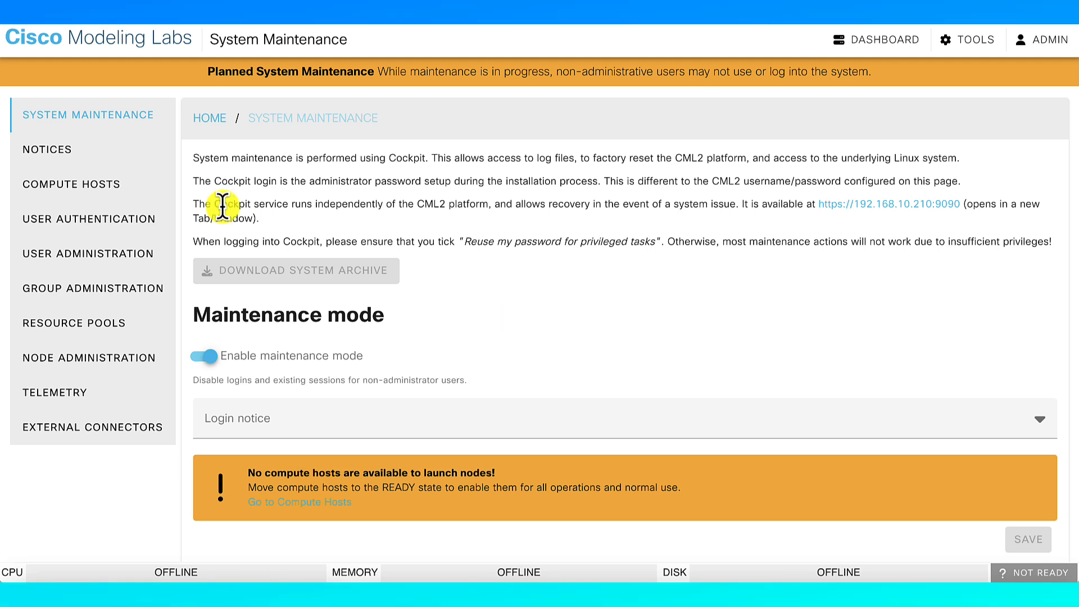
{"action": "left_click", "coordinate": [117, 185]}
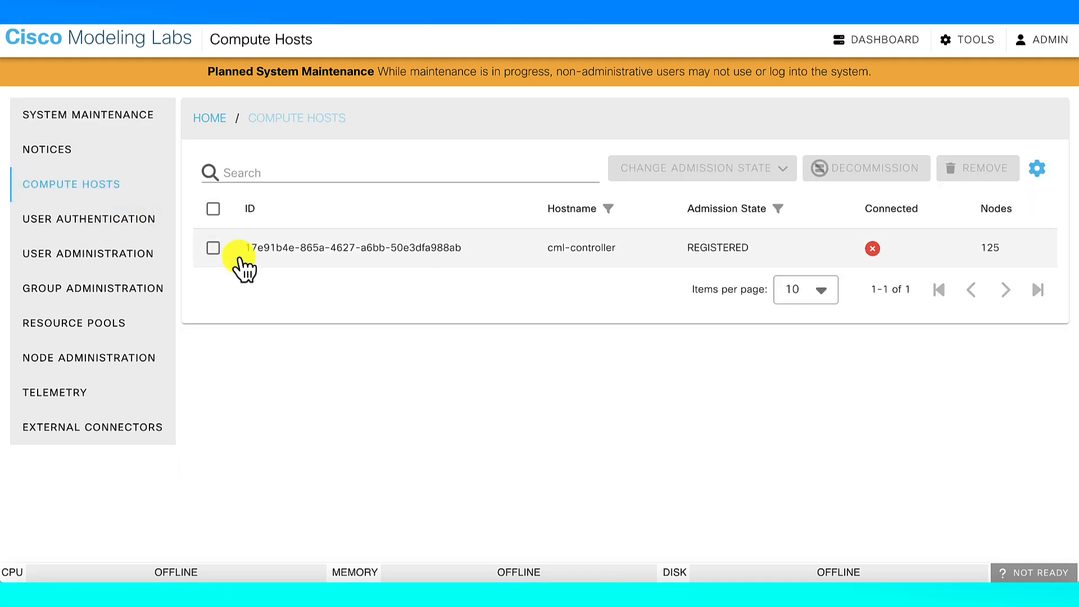
{"action": "left_click", "coordinate": [214, 249]}
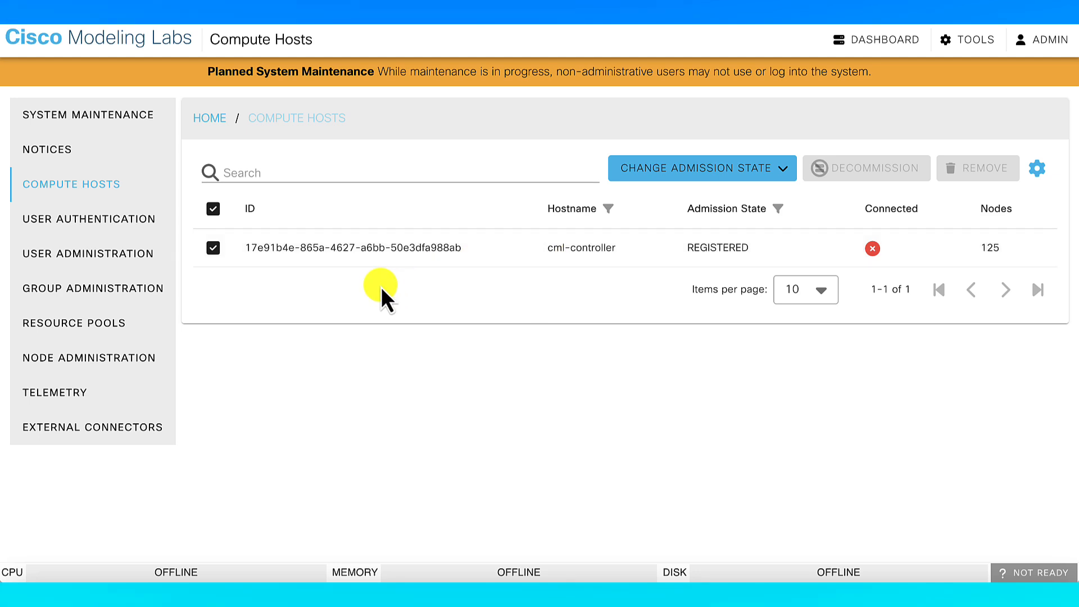
{"action": "left_click", "coordinate": [216, 212]}
{"action": "left_click", "coordinate": [216, 212]}
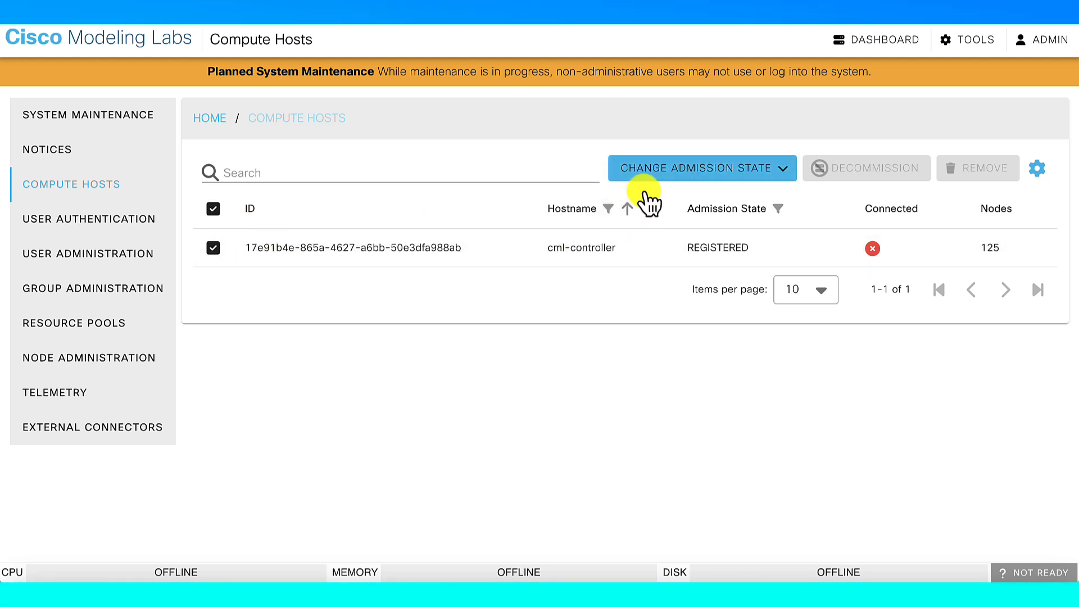
{"action": "left_click", "coordinate": [663, 174]}
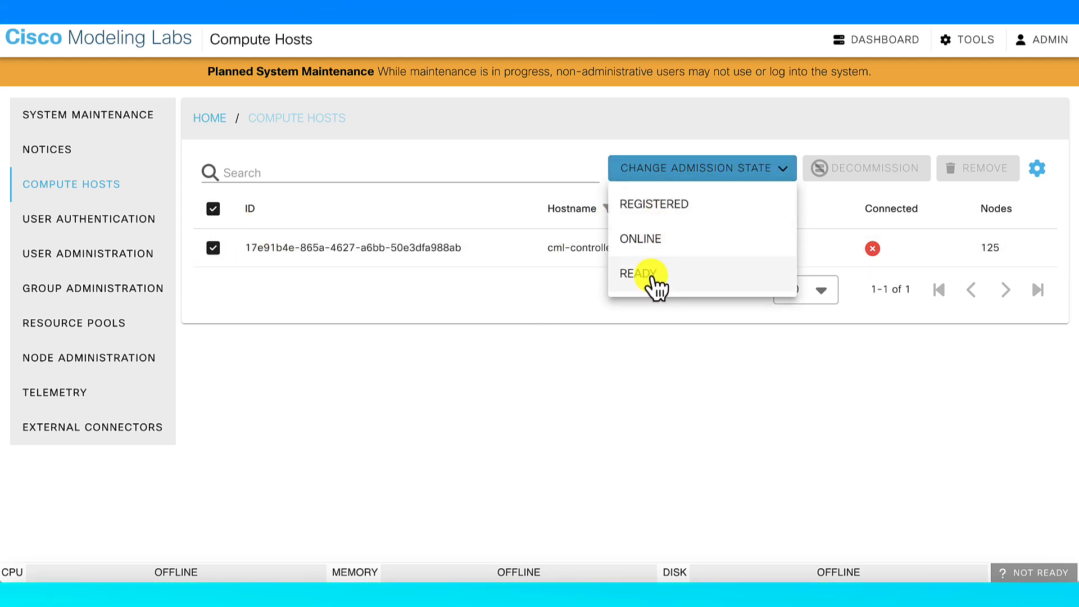
{"action": "left_click", "coordinate": [652, 278]}
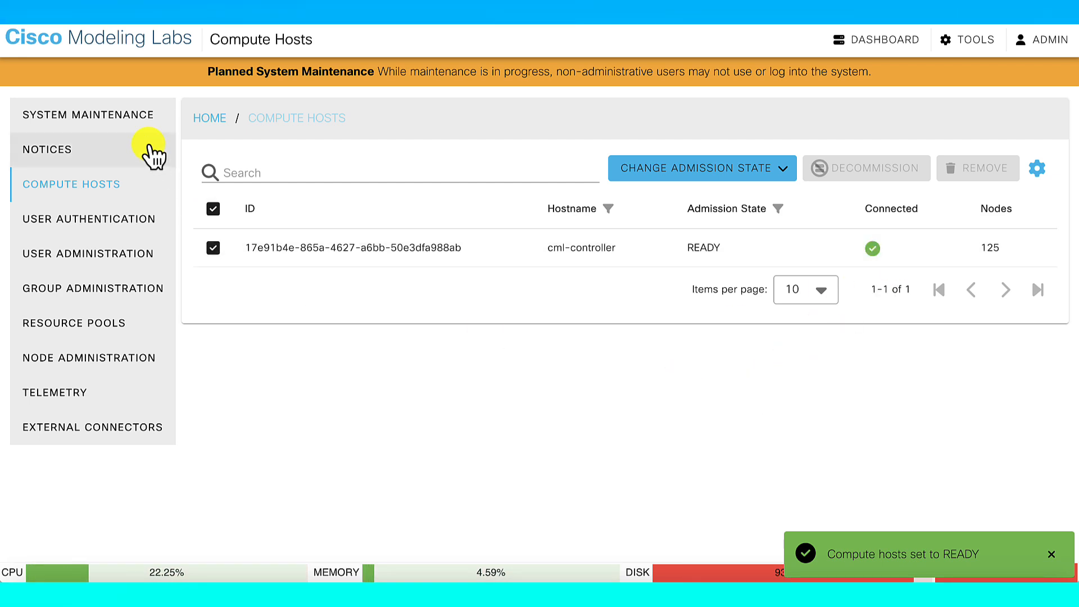
Turn off maintenance mode, save, and open the system status summary
{"action": "left_click", "coordinate": [122, 119]}
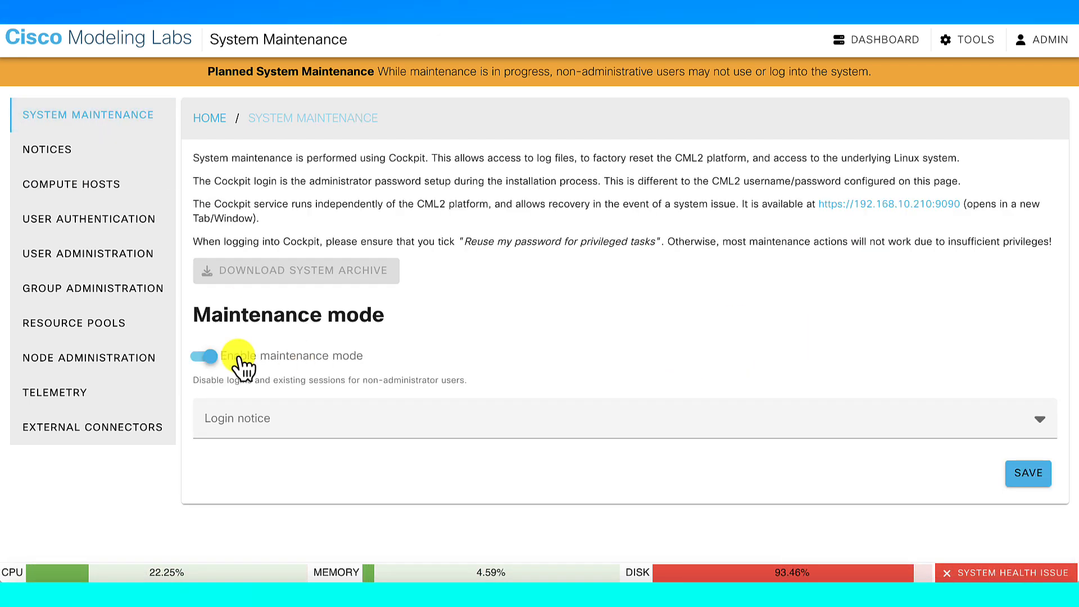
{"action": "left_click", "coordinate": [206, 356]}
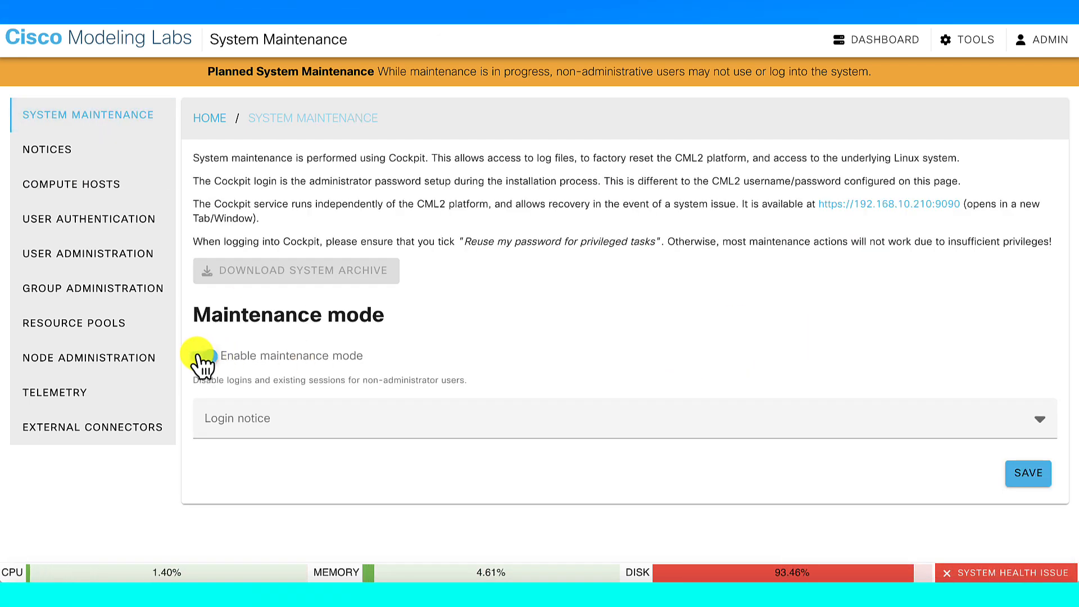
{"action": "left_click", "coordinate": [1027, 474]}
{"action": "left_click", "coordinate": [1057, 560]}
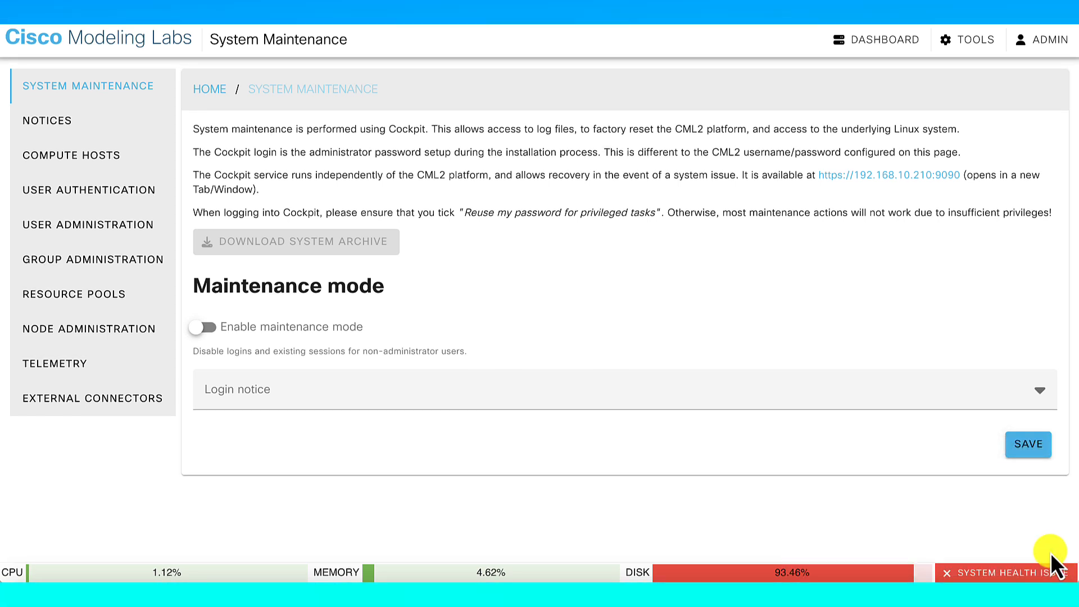
{"action": "left_click", "coordinate": [1012, 573]}
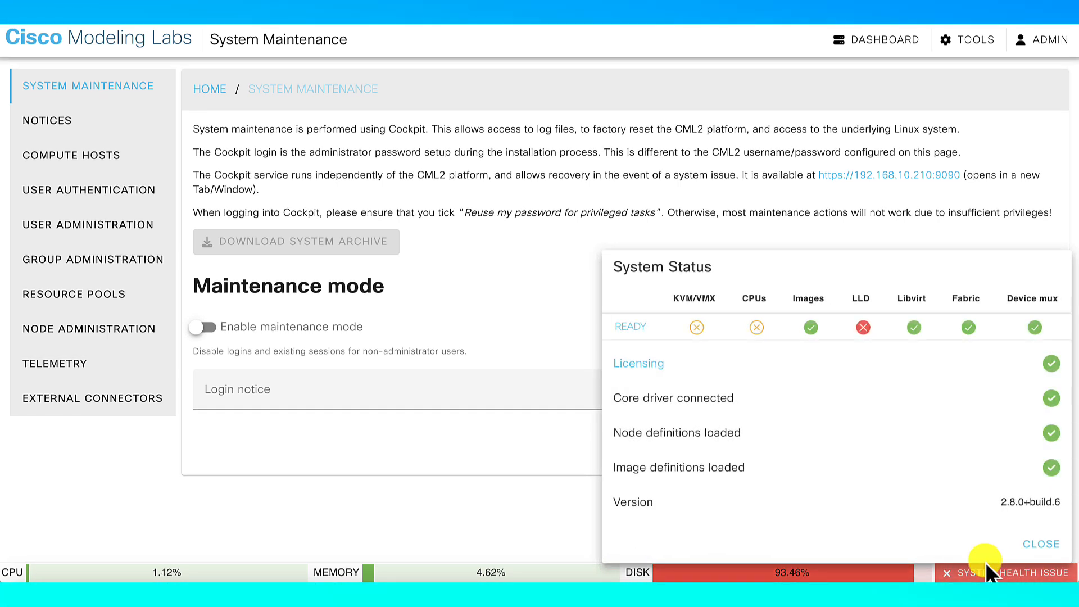
Open the detailed Cluster Status, then close the system status summary popup
{"action": "left_click", "coordinate": [632, 329]}
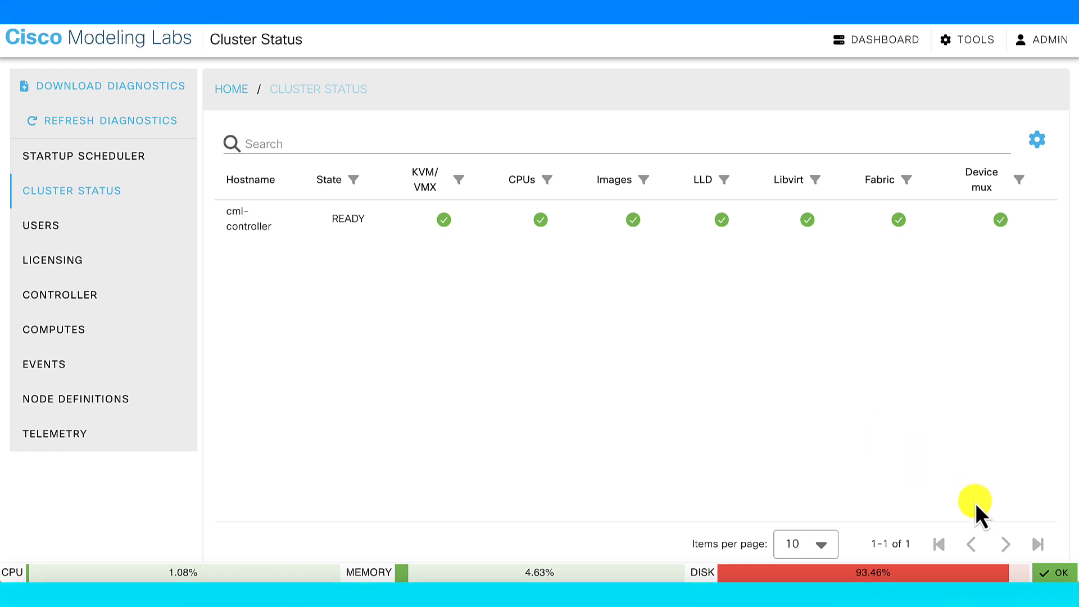
{"action": "left_click", "coordinate": [1057, 573]}
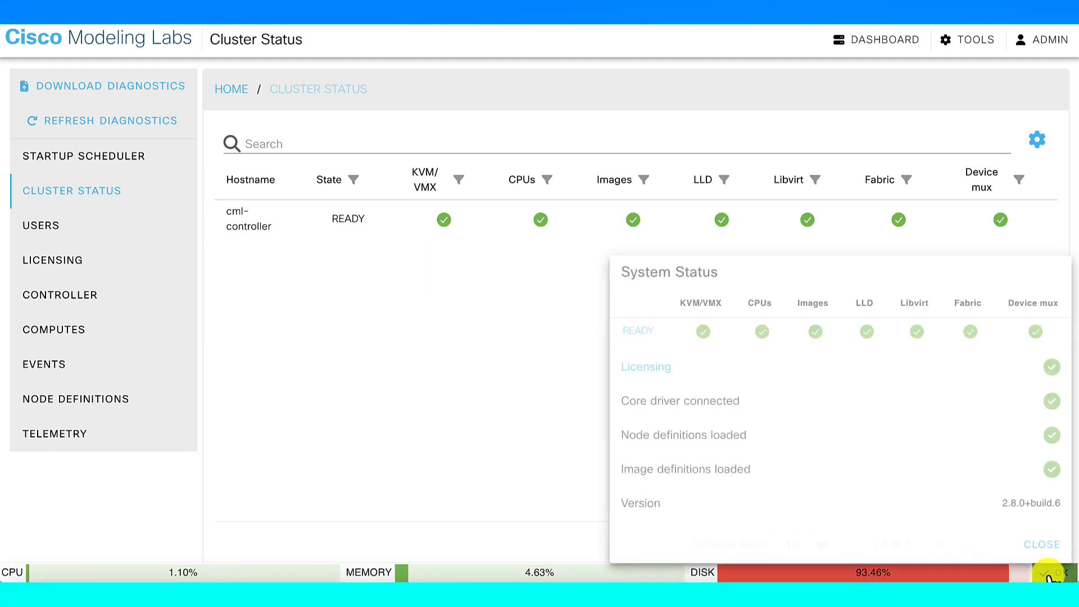
{"action": "left_click", "coordinate": [1041, 543]}
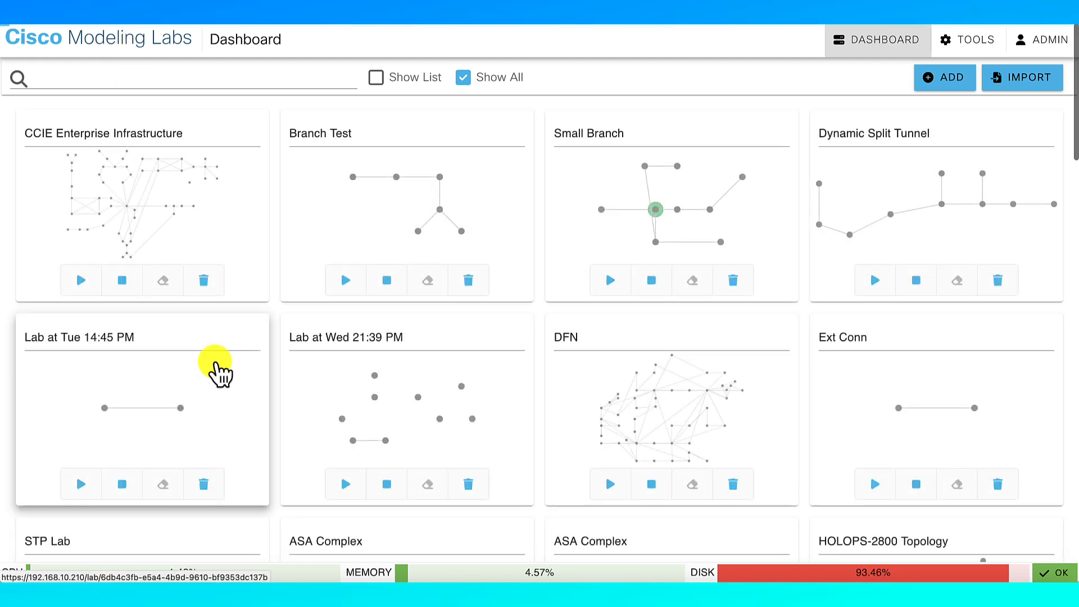
Open the CML Demo Lab, start all nodes, and add a console pane for rtr-2
{"action": "scroll", "coordinate": [222, 377], "scroll_direction": "down", "scroll_amount": 5}
{"action": "scroll", "coordinate": [228, 380], "scroll_direction": "down", "scroll_amount": 4}
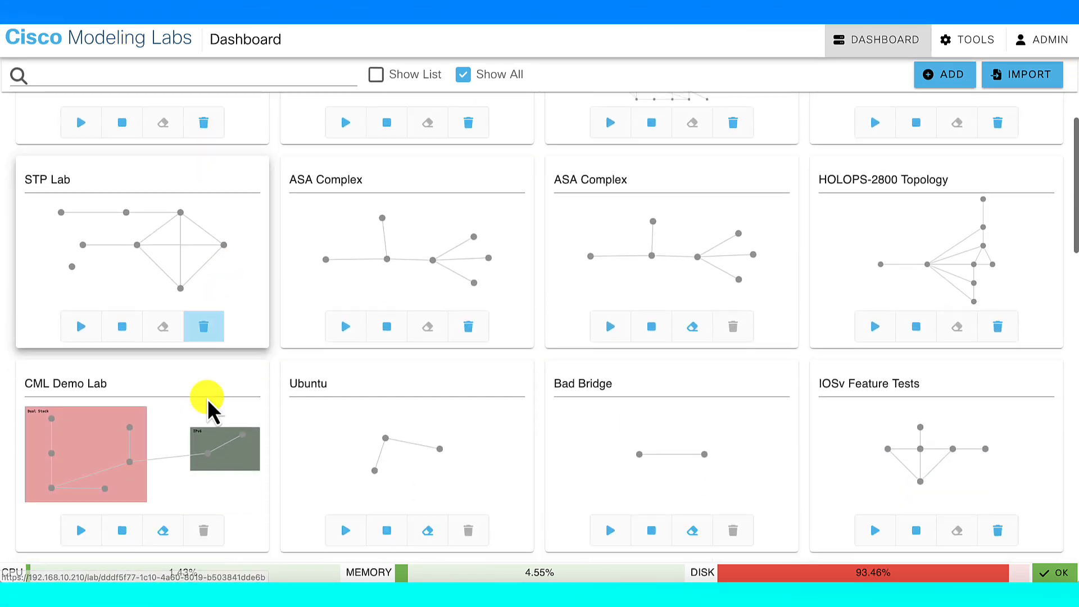
{"action": "left_click", "coordinate": [179, 373]}
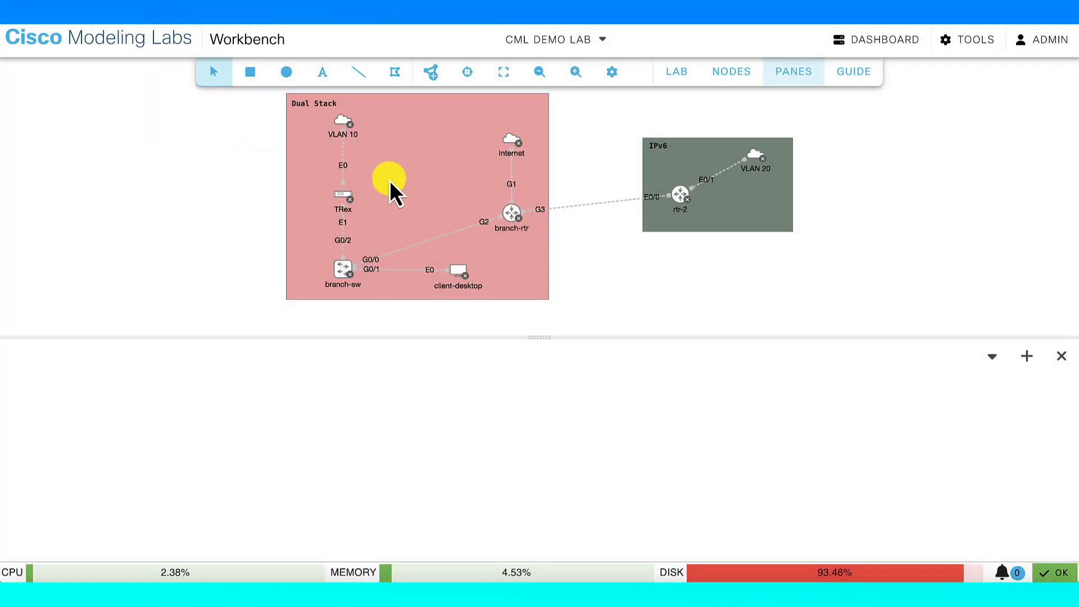
{"action": "left_click", "coordinate": [680, 75]}
{"action": "left_click", "coordinate": [673, 102]}
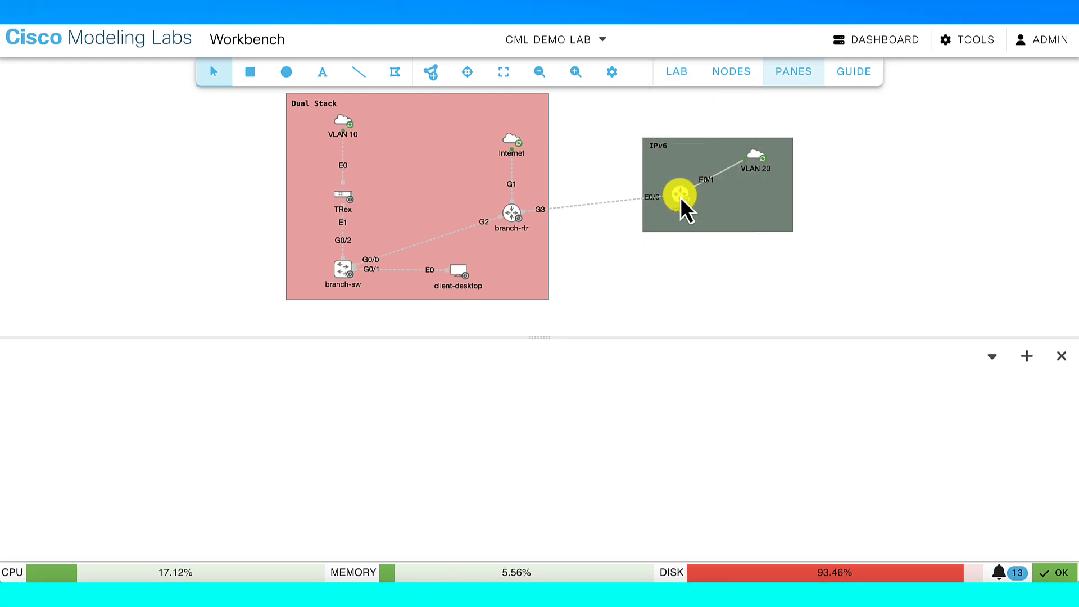
{"action": "right_click", "coordinate": [681, 197]}
{"action": "left_click", "coordinate": [730, 363]}
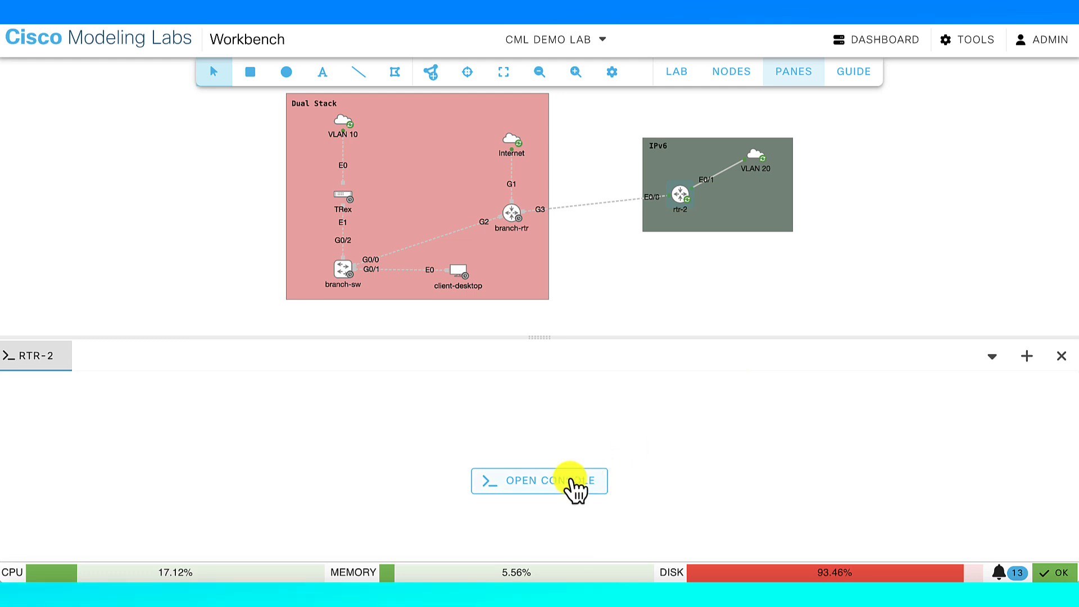
Connect to rtr-2's console and wake it to the rtr-2> prompt
{"action": "left_click", "coordinate": [574, 483]}
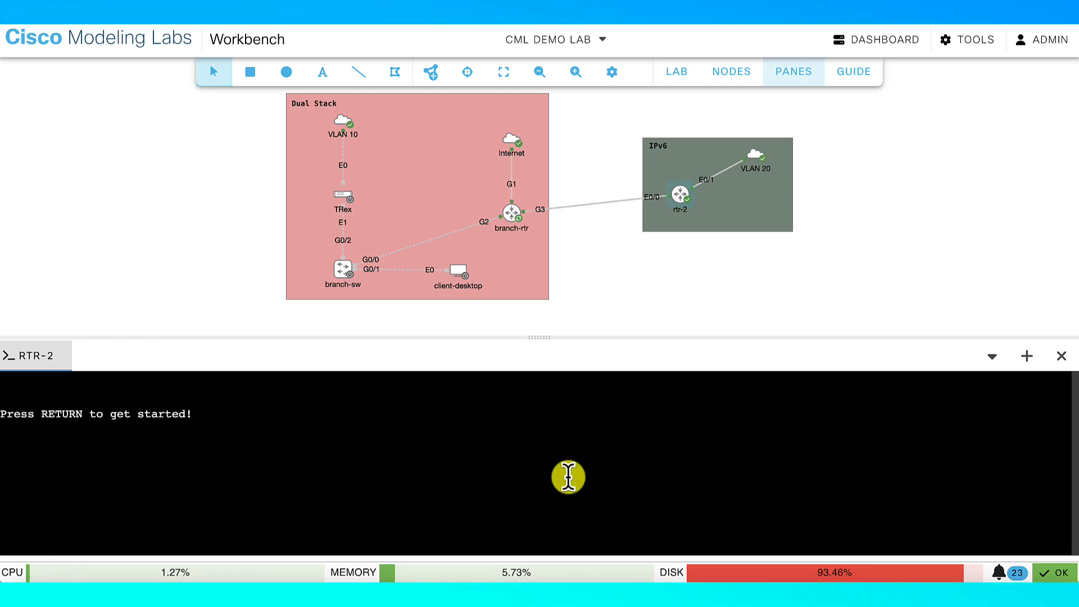
{"action": "left_click", "coordinate": [568, 478]}
{"action": "key", "text": "Return"}
{"action": "key", "text": "Return"}
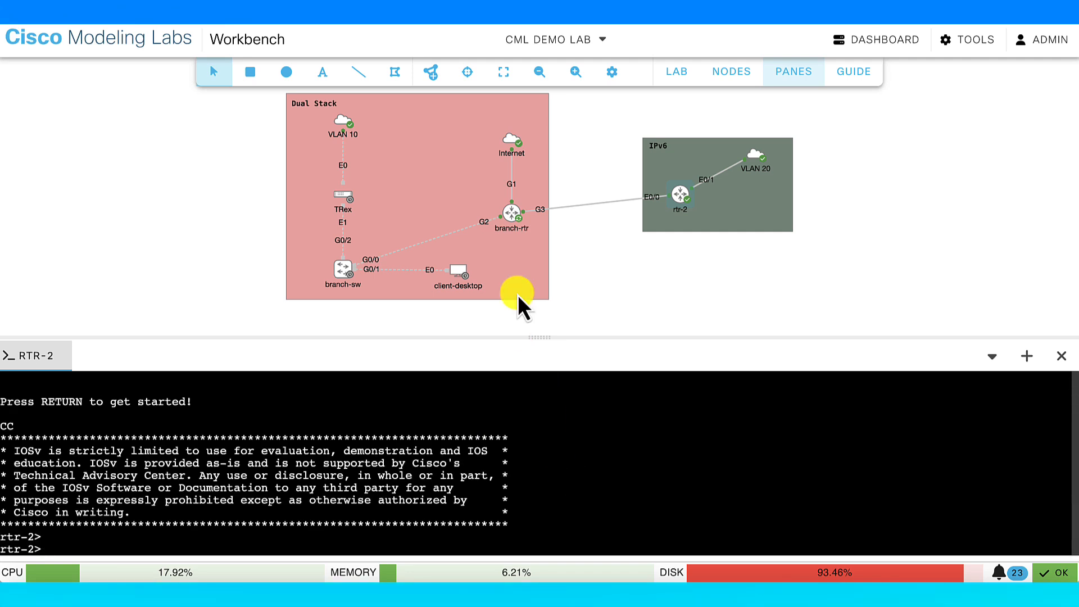
Open and connect a second console pane for branch-rtr
{"action": "left_click", "coordinate": [513, 219]}
{"action": "right_click", "coordinate": [513, 220]}
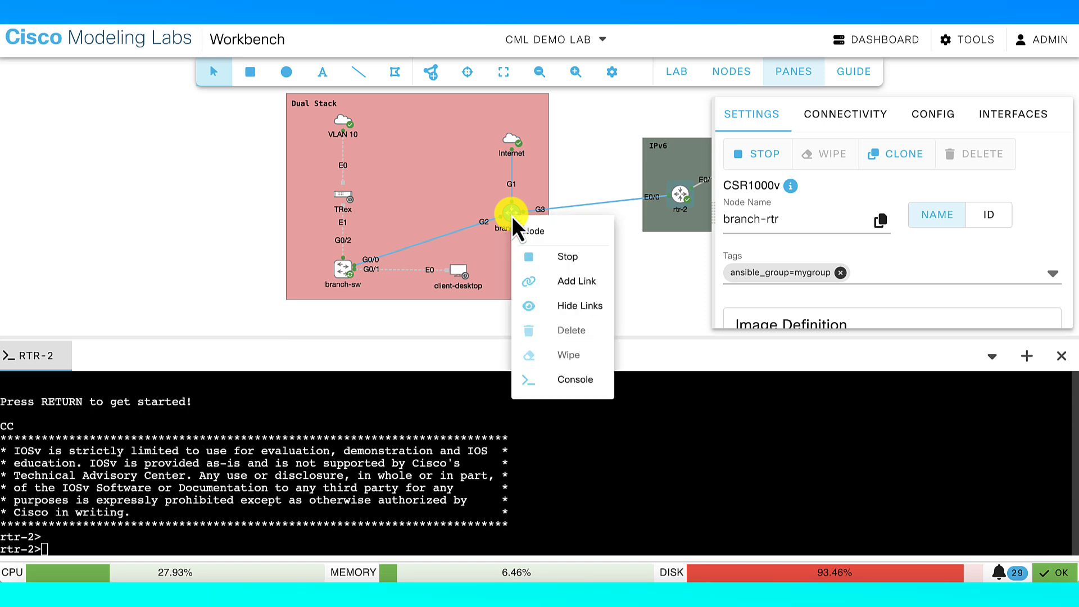
{"action": "left_click", "coordinate": [576, 381]}
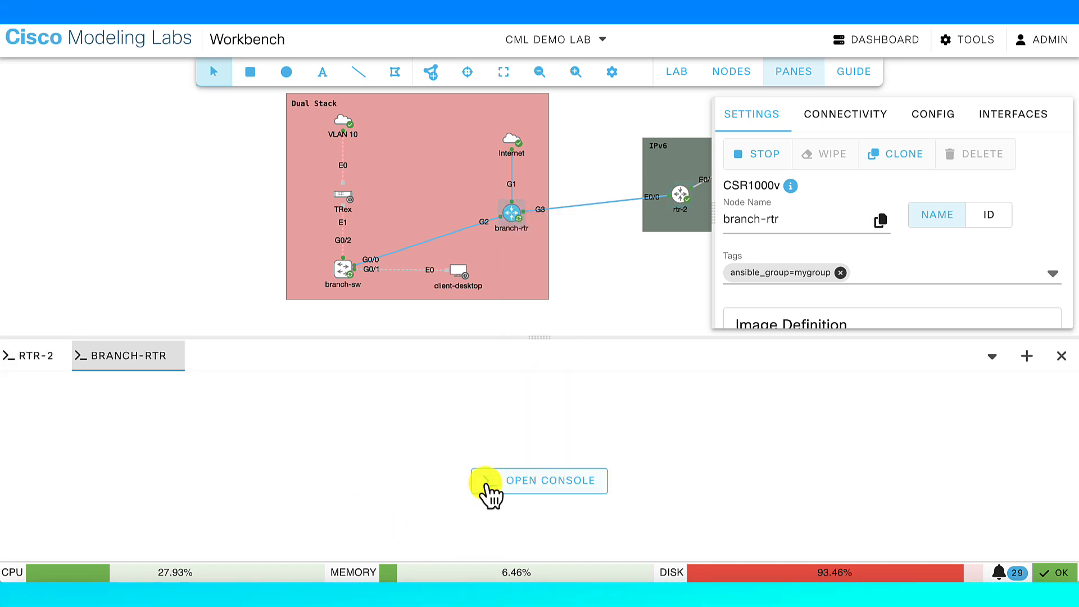
{"action": "left_click", "coordinate": [488, 481]}
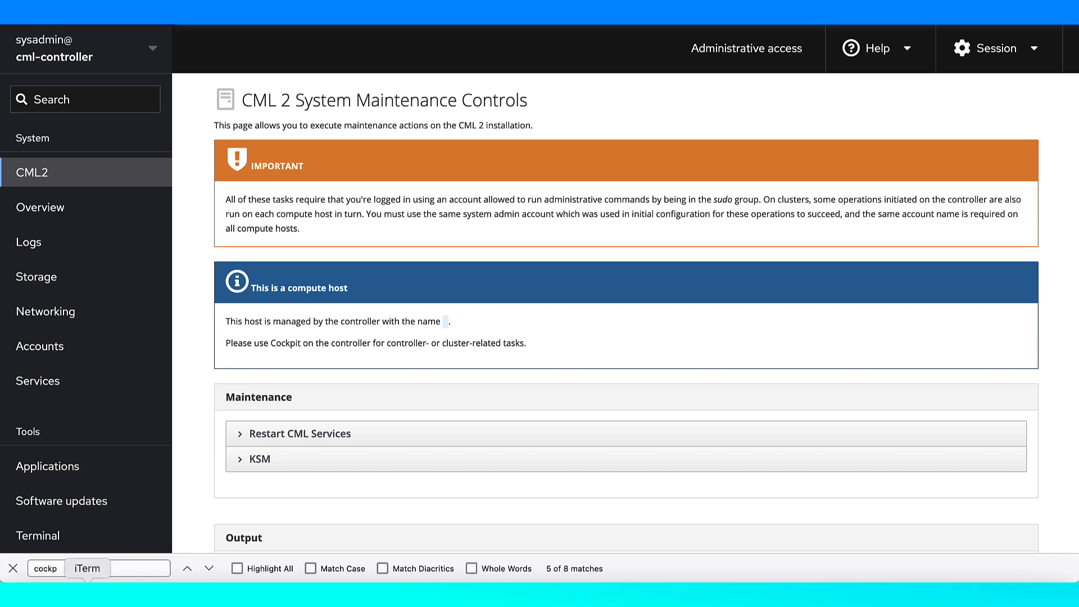
Open /etc/default/virl2 in nano from the root terminal
{"action": "left_click", "coordinate": [89, 597]}
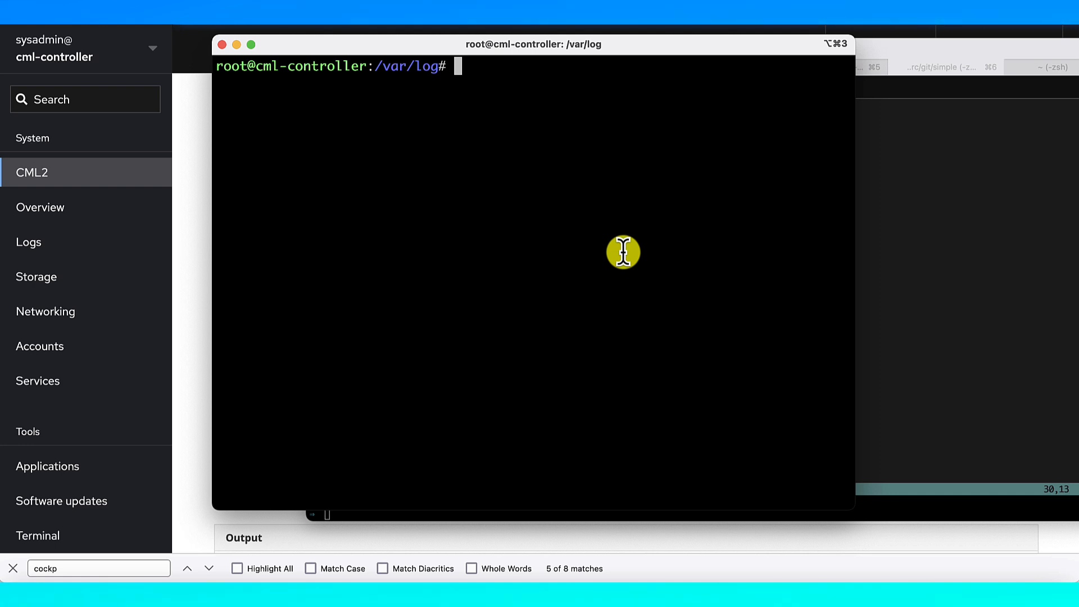
{"action": "type", "text": "vi /etc/"}
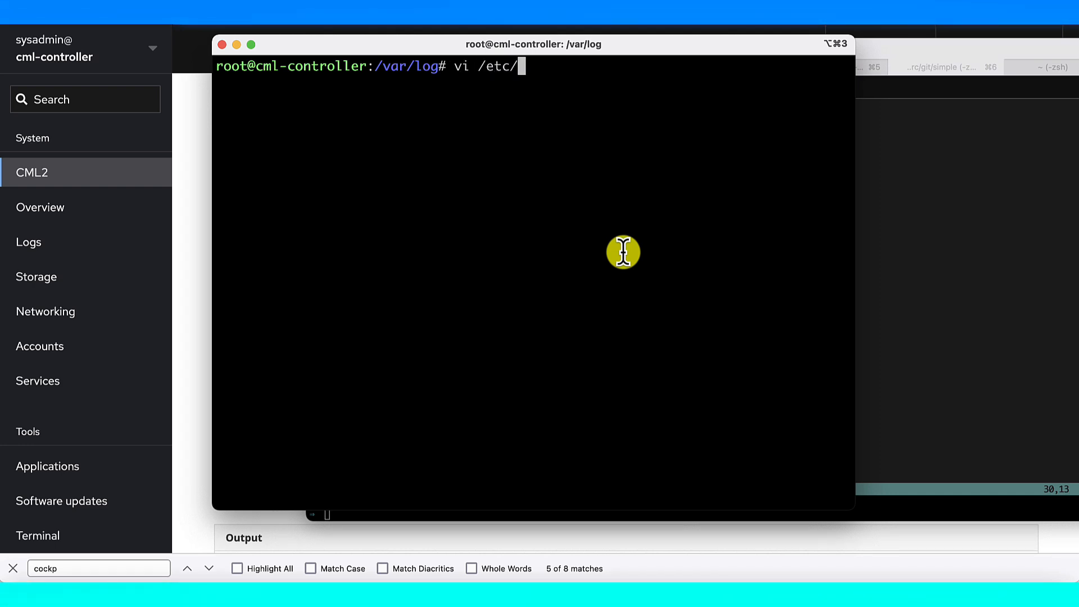
{"action": "type", "text": "default/virl2"}
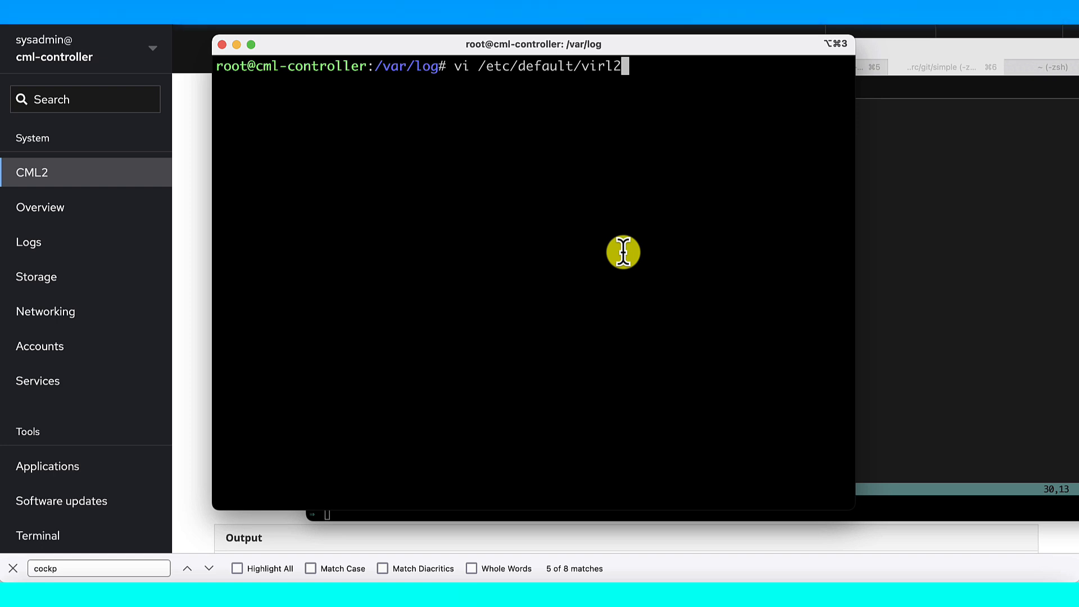
{"action": "key", "text": "ctrl+c"}
{"action": "type", "text": "nano /et"}
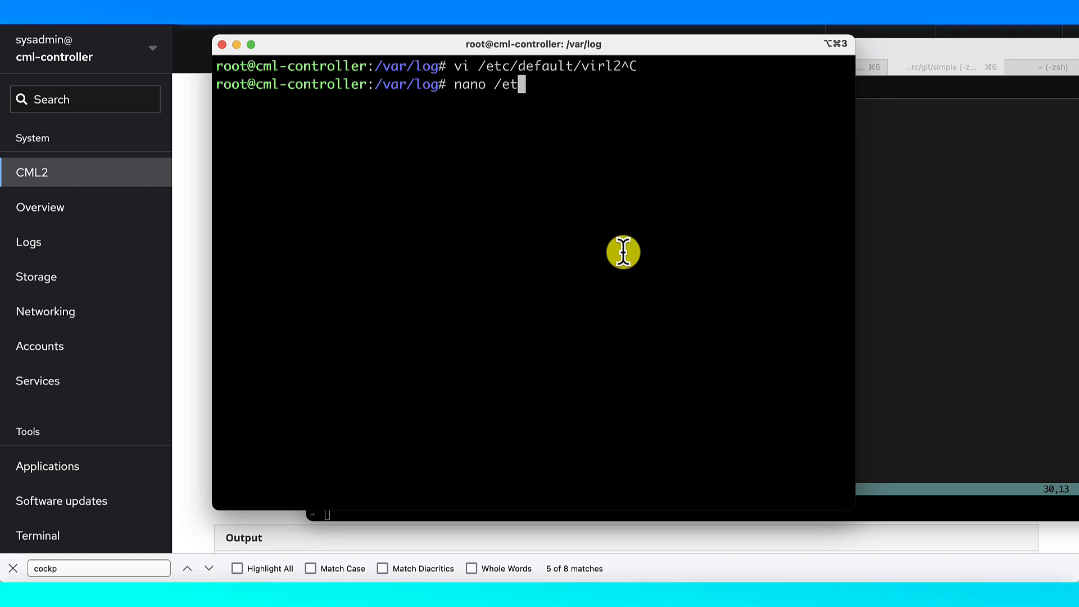
{"action": "type", "text": "c/virl2/de"}
{"action": "key", "text": "Tab"}
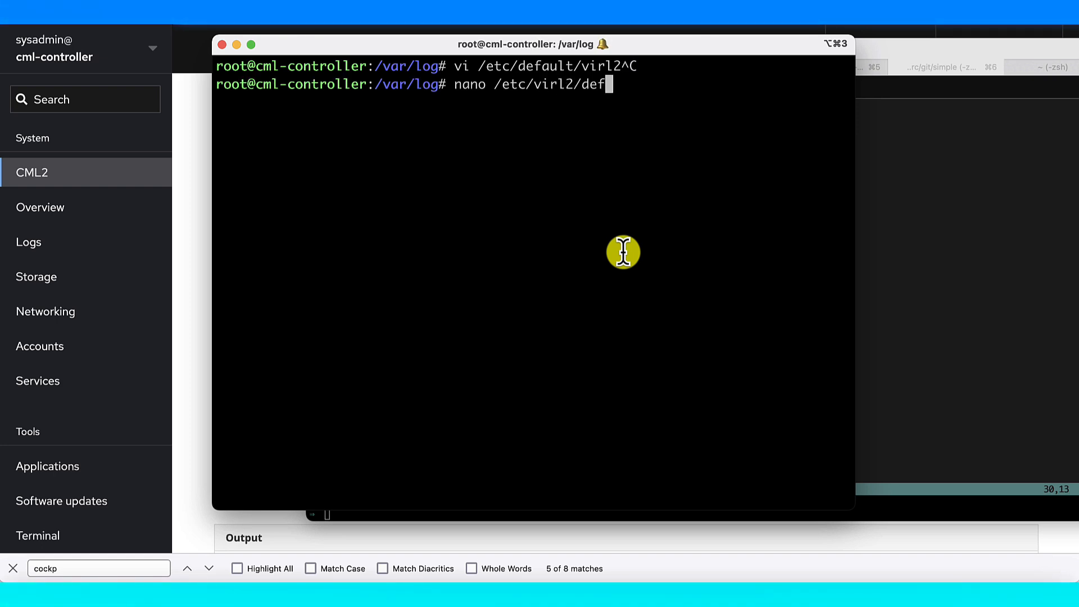
{"action": "key", "text": "BackSpace"}
{"action": "key", "text": "BackSpace"}
{"action": "key", "text": "BackSpace"}
{"action": "key", "text": "BackSpace"}
{"action": "key", "text": "BackSpace"}
{"action": "key", "text": "BackSpace"}
{"action": "key", "text": "BackSpace"}
{"action": "key", "text": "BackSpace"}
{"action": "key", "text": "BackSpace"}
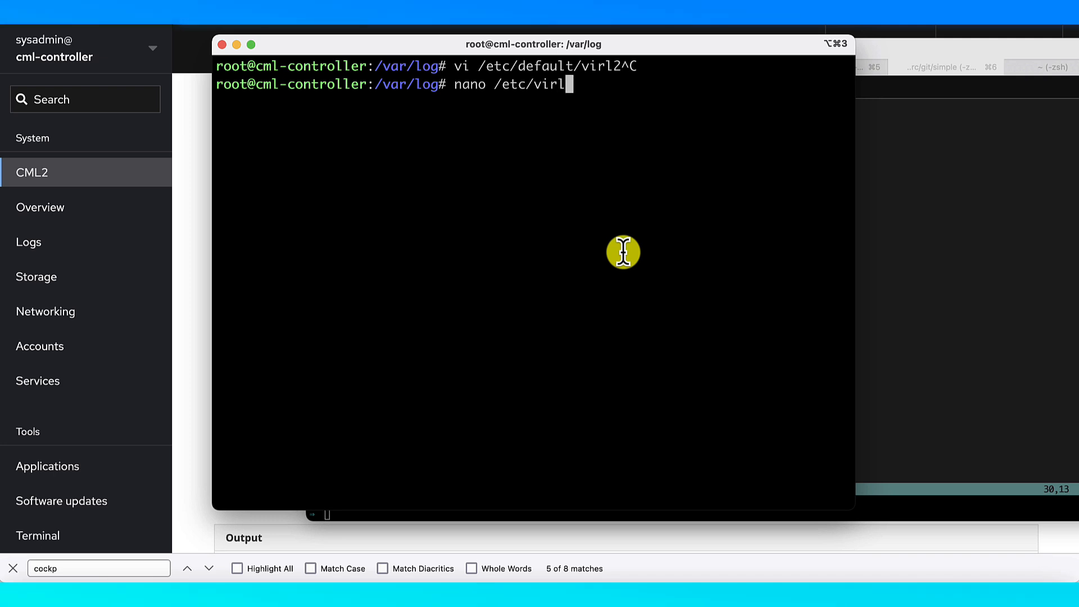
{"action": "type", "text": "def"}
{"action": "key", "text": "Tab"}
{"action": "type", "text": "vi"}
{"action": "key", "text": "Tab"}
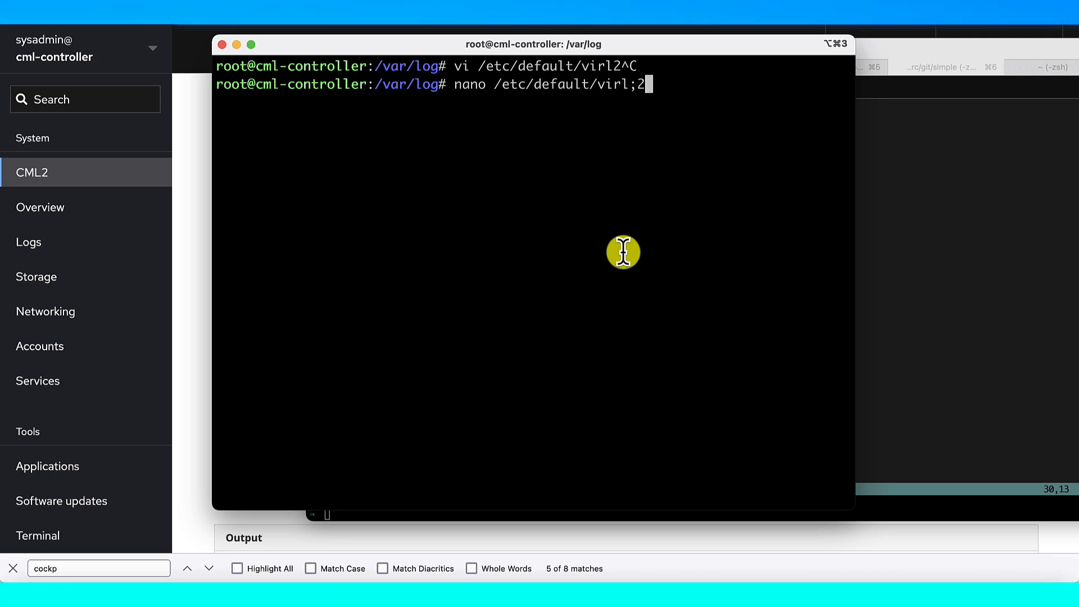
{"action": "key", "text": "Return"}
Wrap the RUN_CONTROLLER value in double quotes to read "1"
{"action": "key", "text": "Down"}
{"action": "key", "text": "Down"}
{"action": "key", "text": "Down"}
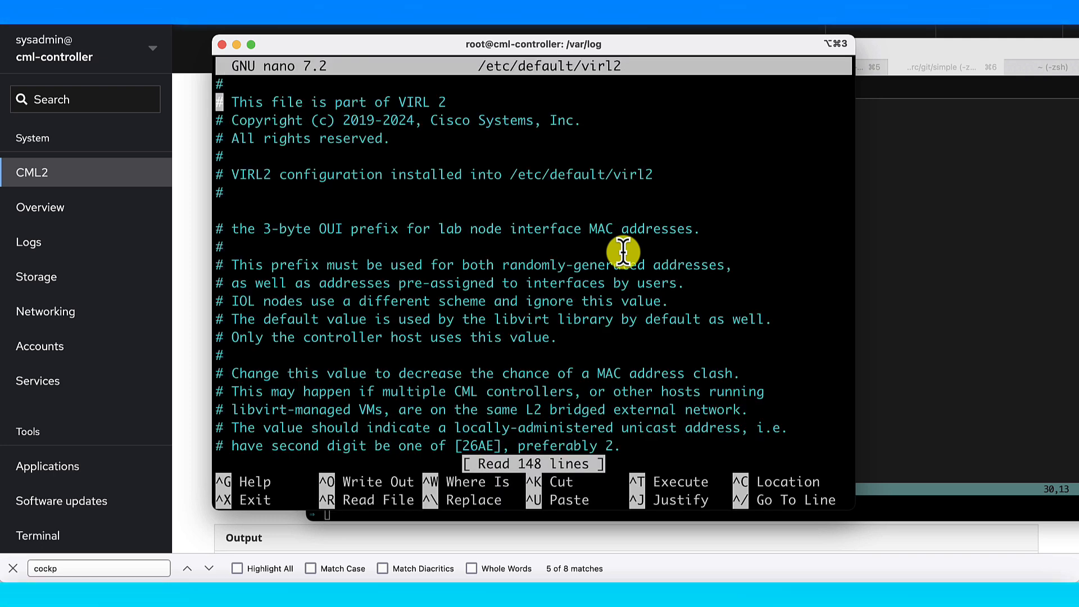
{"action": "key", "text": "Page_Down"}
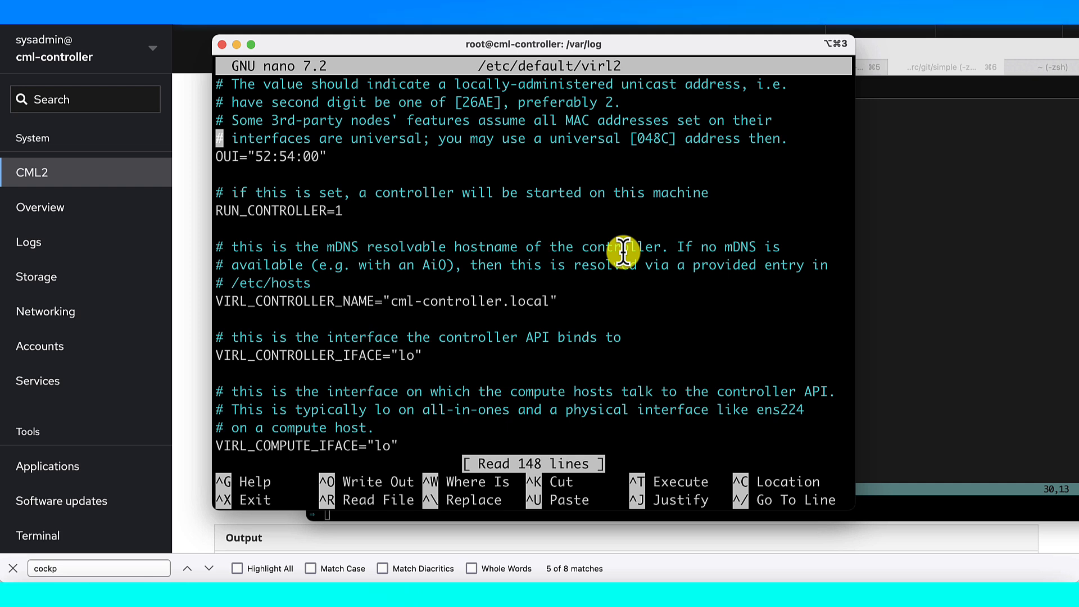
{"action": "key", "text": "Down"}
{"action": "key", "text": "Down"}
{"action": "key", "text": "Down"}
{"action": "key", "text": "Down"}
{"action": "key", "text": "Right"}
{"action": "key", "text": "Right"}
{"action": "key", "text": "Right"}
{"action": "key", "text": "Right"}
{"action": "key", "text": "Right"}
{"action": "key", "text": "Right"}
{"action": "key", "text": "Right"}
{"action": "key", "text": "Right"}
{"action": "key", "text": "Right"}
{"action": "key", "text": "Right"}
{"action": "key", "text": "Right"}
{"action": "key", "text": "Right"}
{"action": "key", "text": "Right"}
{"action": "key", "text": "Right"}
{"action": "key", "text": "Right"}
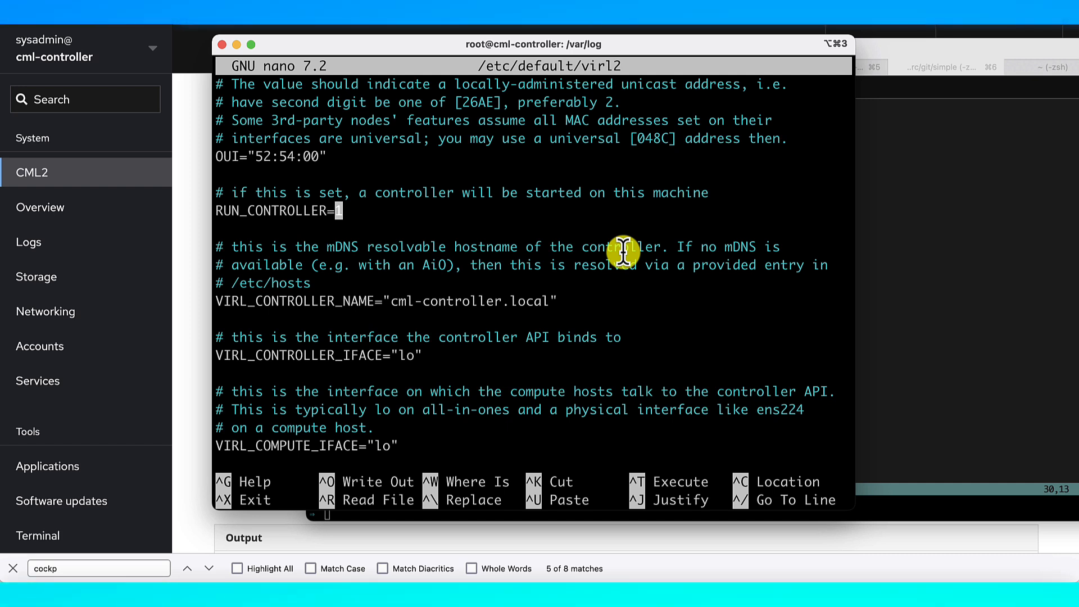
{"action": "type", "text": "\""}
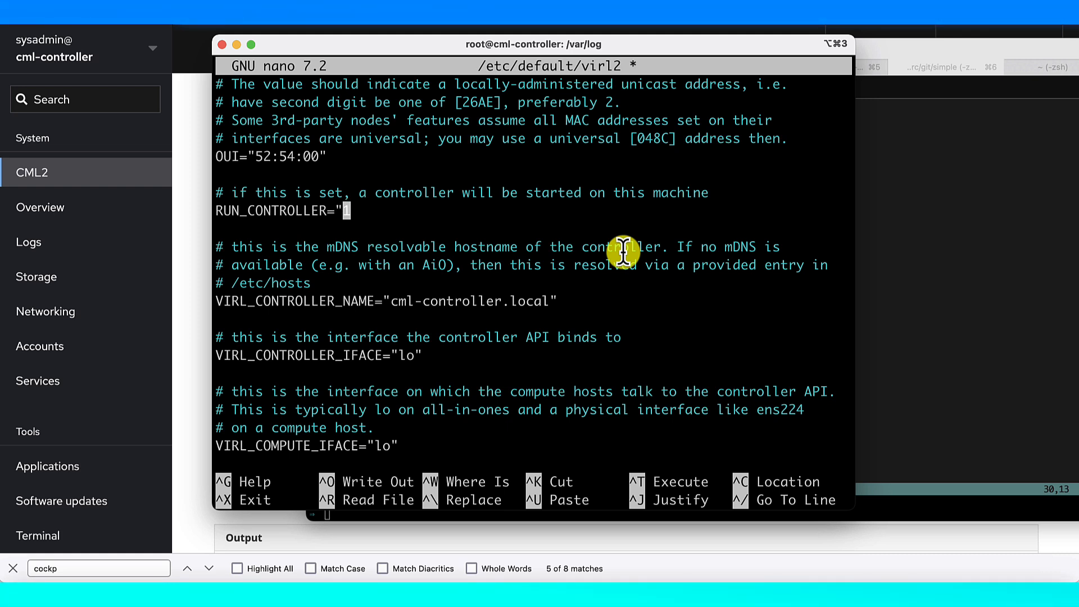
{"action": "key", "text": "Right"}
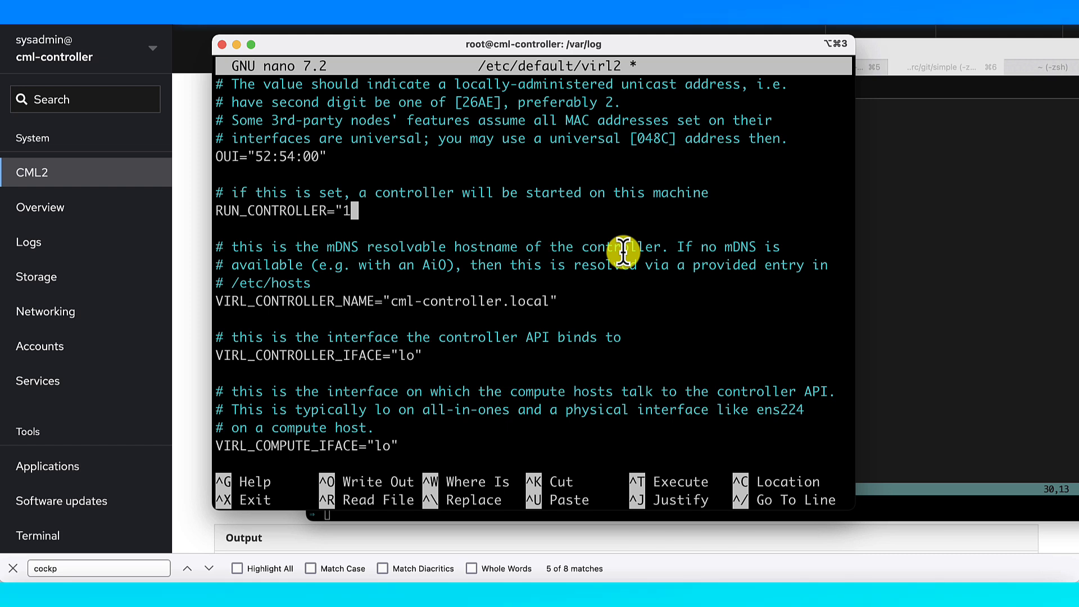
{"action": "type", "text": "\""}
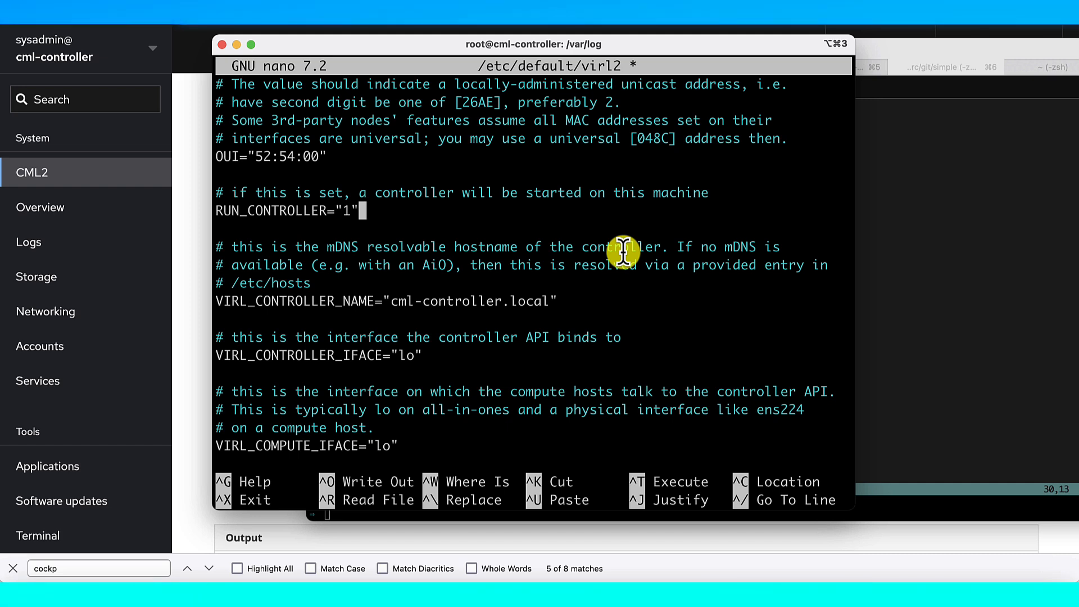
Save the modified virl2 file and exit nano
{"action": "key", "text": "ctrl+x"}
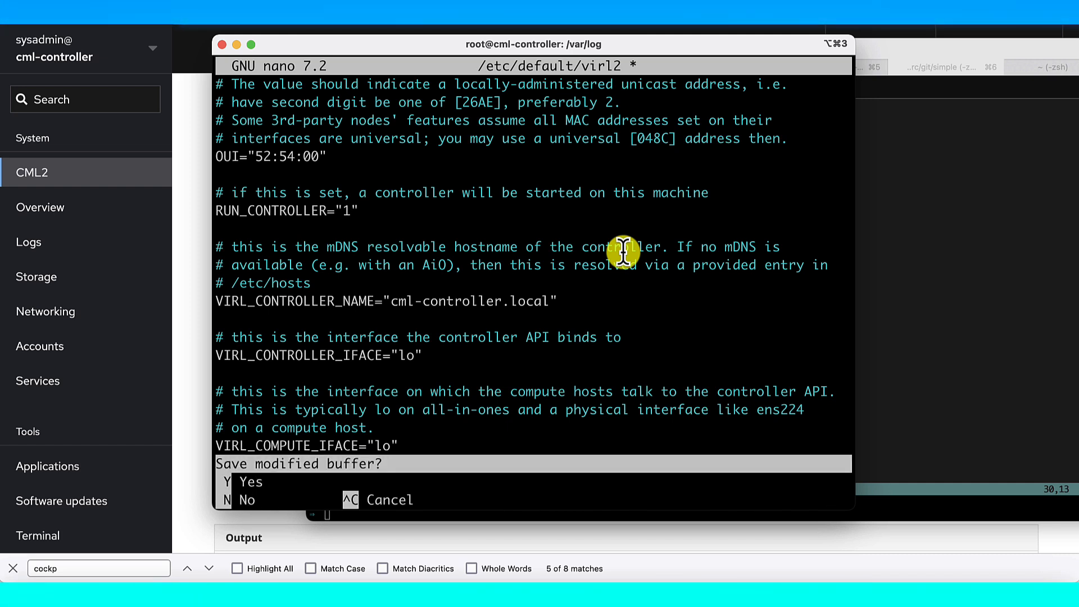
{"action": "key", "text": "y"}
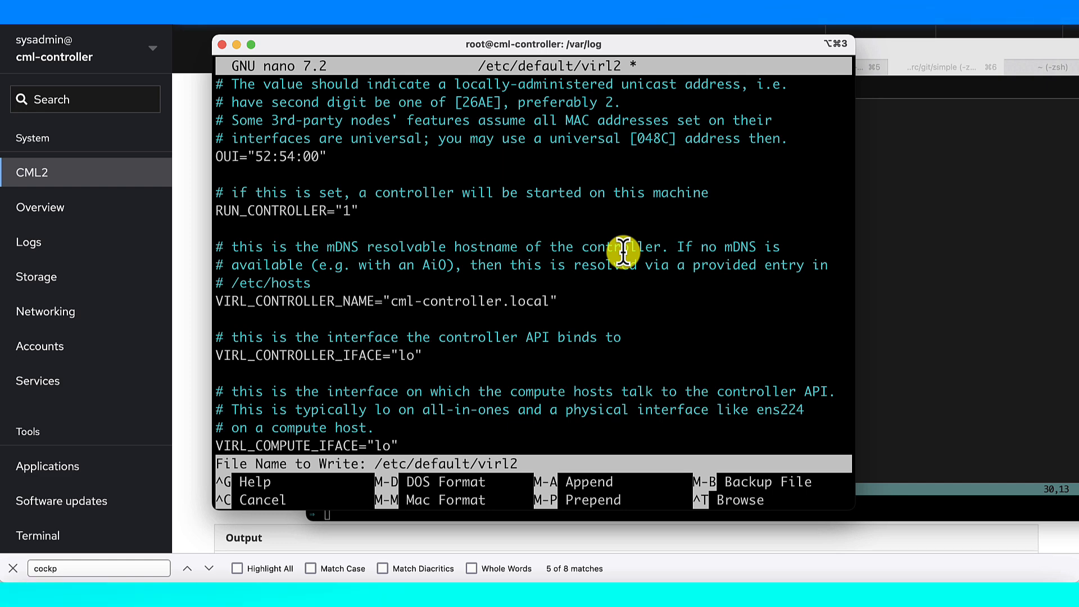
{"action": "key", "text": "Return"}
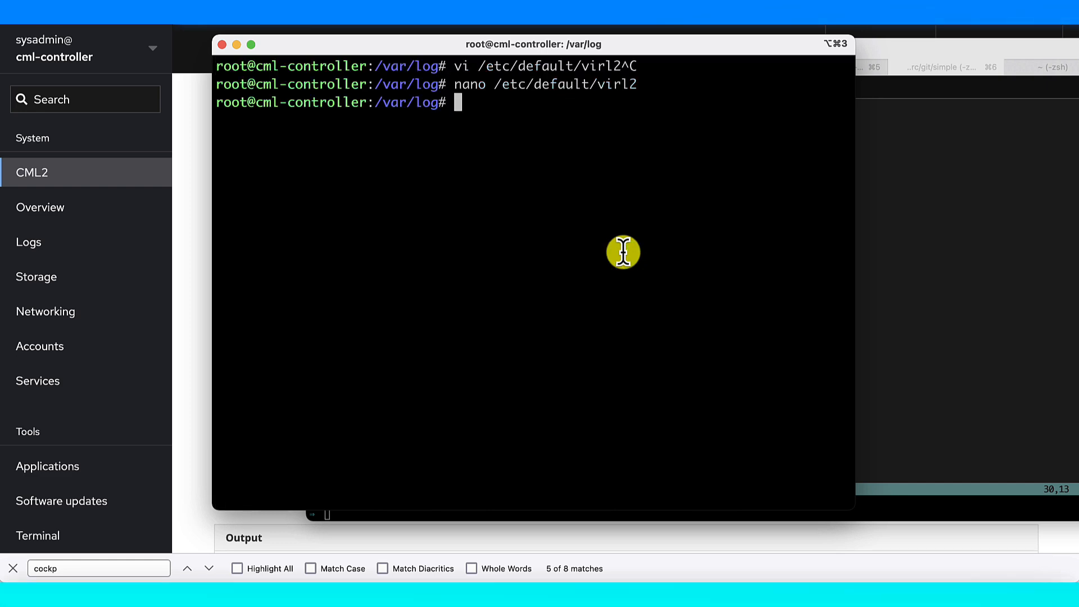
{"action": "left_click", "coordinate": [178, 349]}
Reload the Cockpit CML 2 maintenance page and scroll through its full task list
{"action": "key", "text": "super+r"}
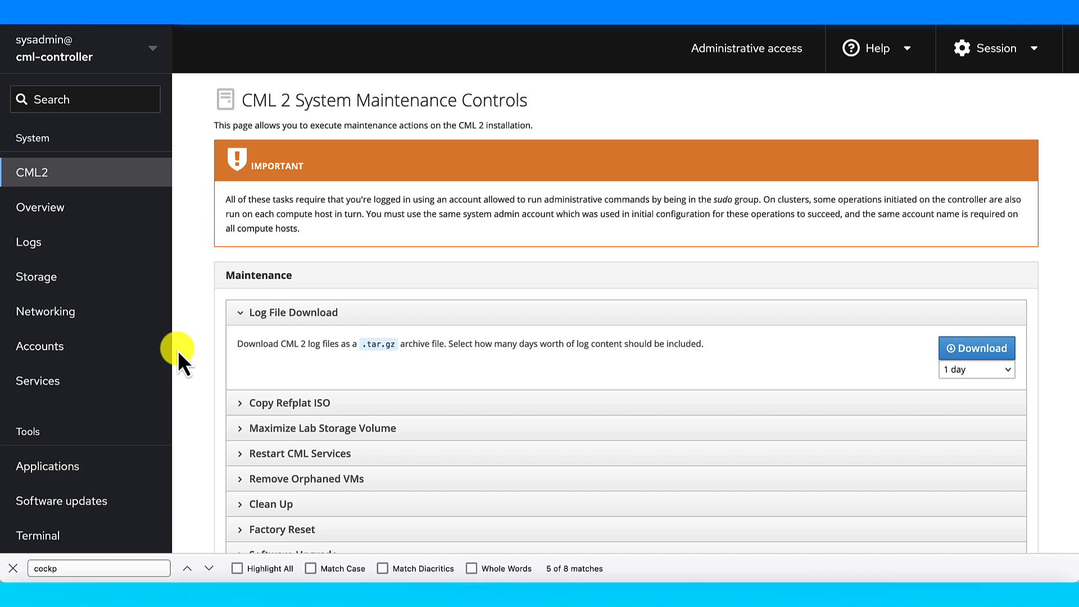
{"action": "scroll", "coordinate": [178, 350], "scroll_direction": "down", "scroll_amount": 4}
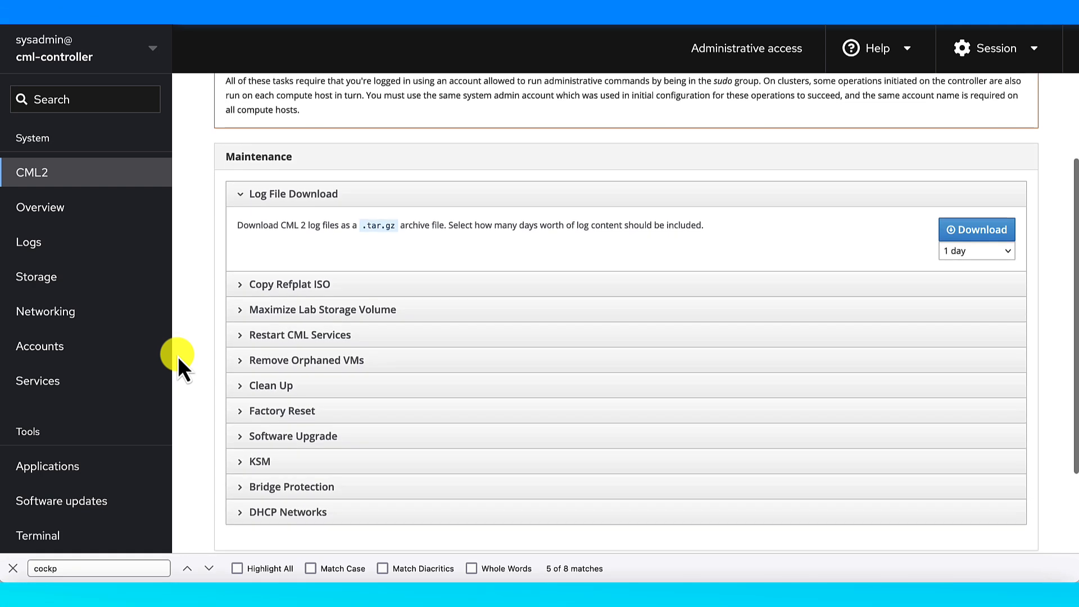
{"action": "scroll", "coordinate": [178, 356], "scroll_direction": "up", "scroll_amount": 1}
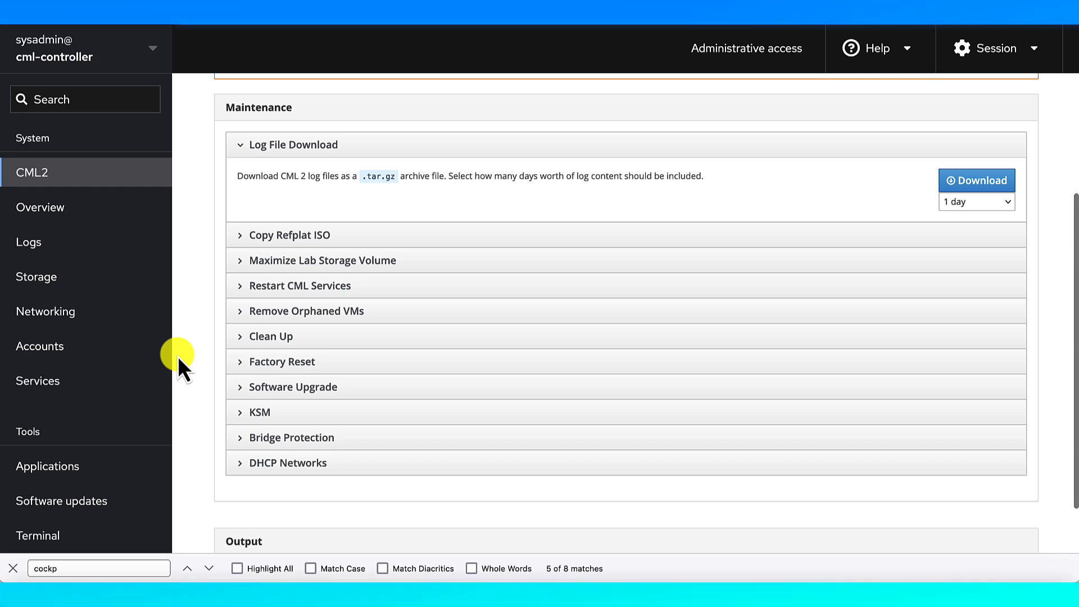
{"action": "scroll", "coordinate": [178, 356], "scroll_direction": "up", "scroll_amount": 1}
{"action": "scroll", "coordinate": [177, 356], "scroll_direction": "up", "scroll_amount": 1}
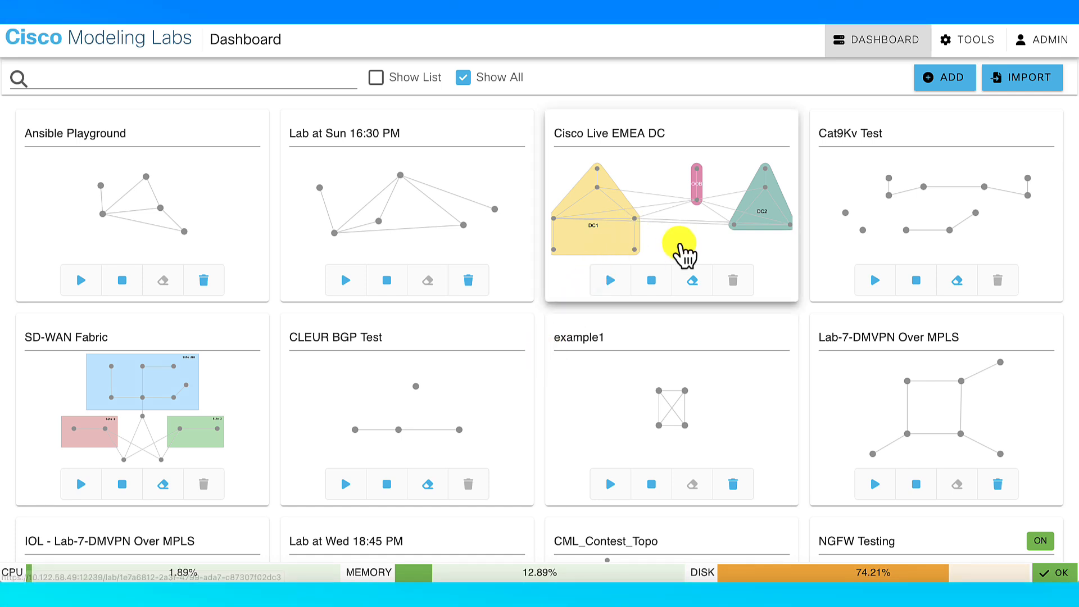
Open Cisco Live EMEA DC, reposition dc1-ethsw-1 inside DC1, and select Internet (DC1)
{"action": "left_click", "coordinate": [681, 246]}
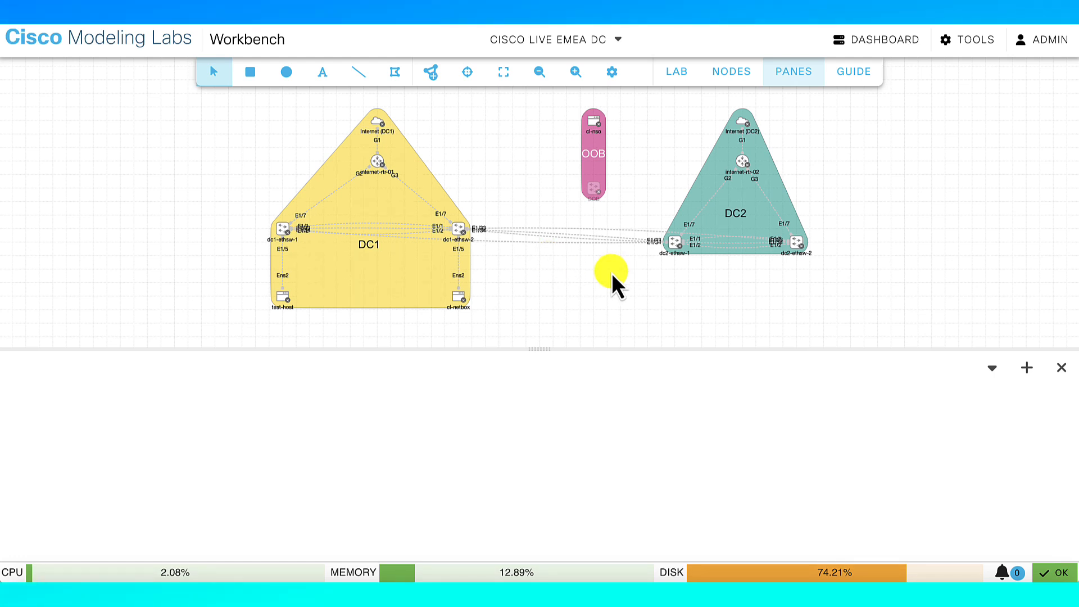
{"action": "scroll", "coordinate": [577, 285], "scroll_direction": "up", "scroll_amount": 2}
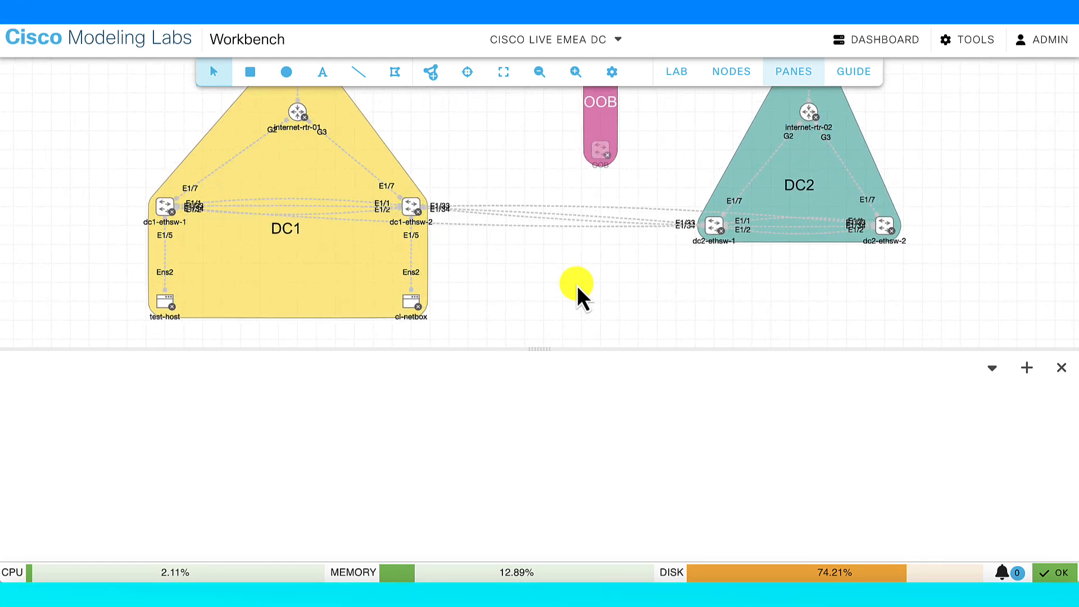
{"action": "left_click_drag", "start_coordinate": [539, 347], "coordinate": [534, 483]}
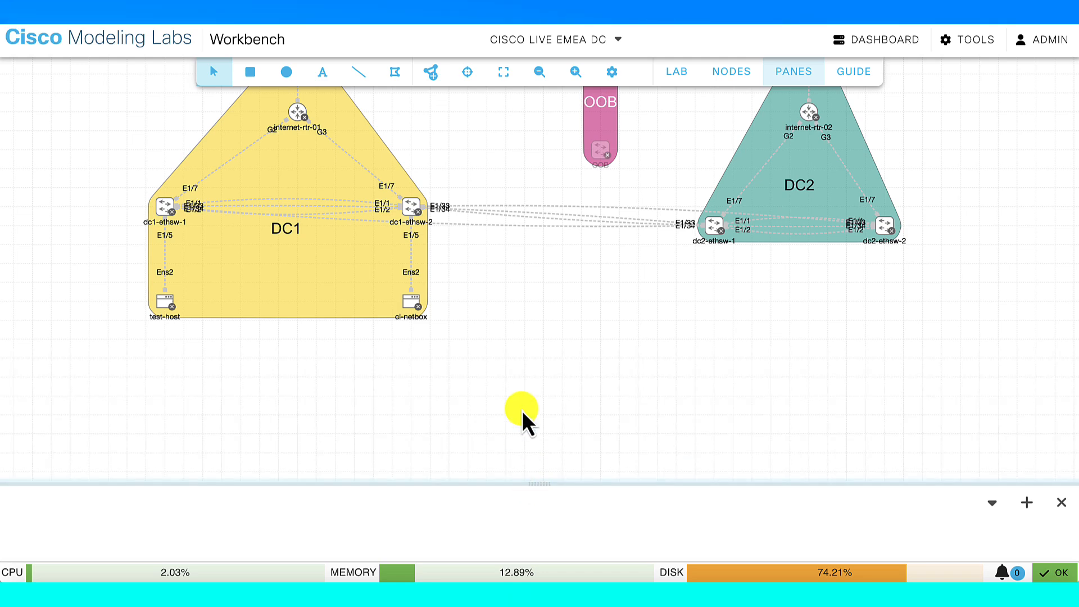
{"action": "left_click_drag", "start_coordinate": [530, 329], "coordinate": [526, 447]}
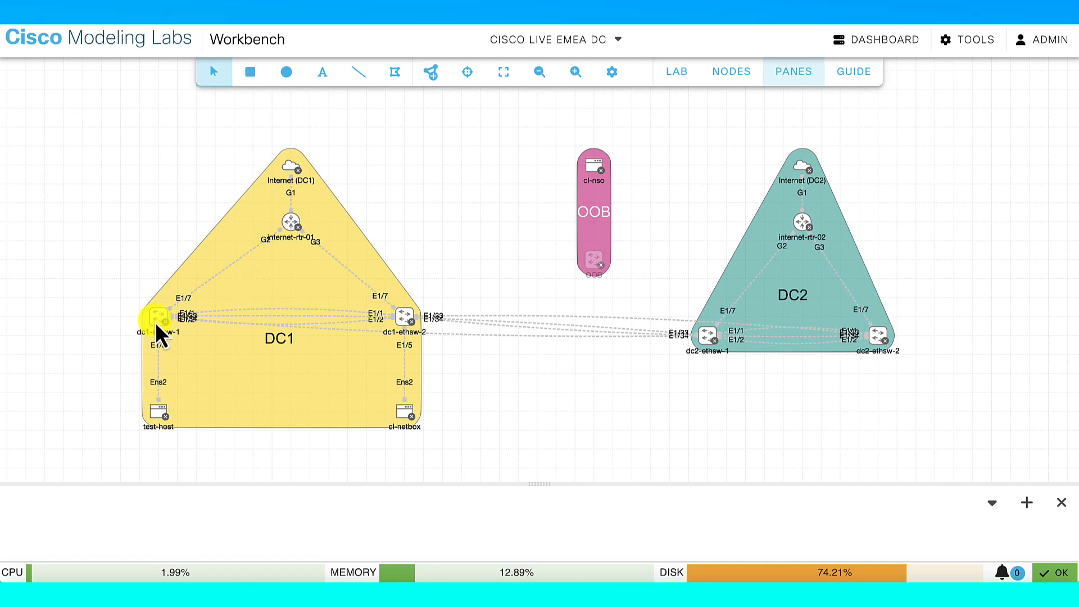
{"action": "mouse_move", "coordinate": [155, 319]}
{"action": "left_mouse_down"}
{"action": "mouse_move", "coordinate": [117, 292]}
{"action": "mouse_move", "coordinate": [231, 310]}
{"action": "mouse_move", "coordinate": [157, 279]}
{"action": "mouse_move", "coordinate": [177, 316]}
{"action": "mouse_move", "coordinate": [162, 246]}
{"action": "mouse_move", "coordinate": [162, 312]}
{"action": "mouse_move", "coordinate": [106, 270]}
{"action": "mouse_move", "coordinate": [155, 300]}
{"action": "left_mouse_up"}
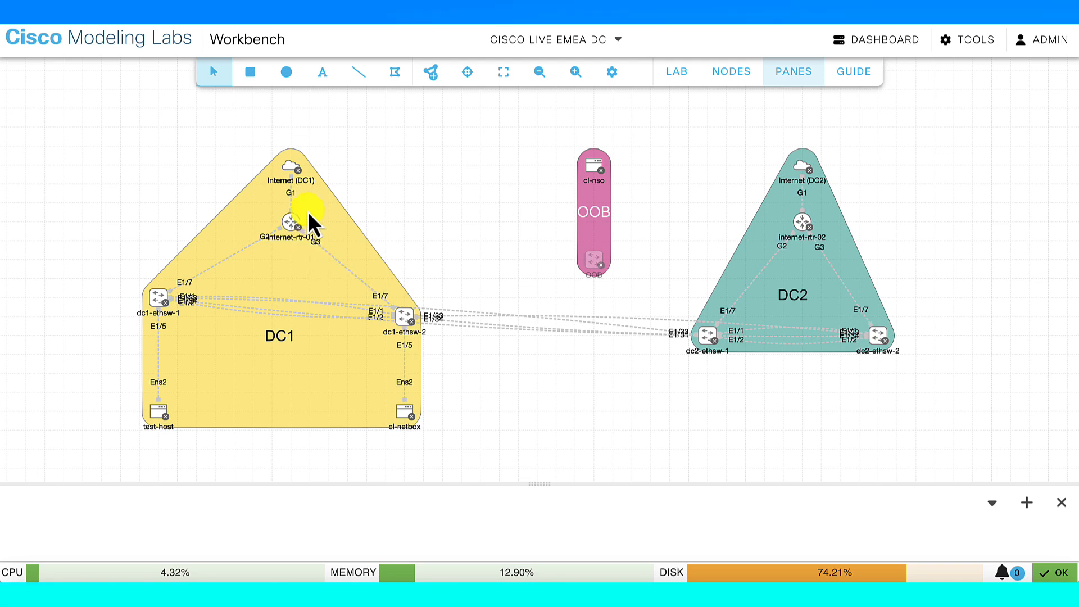
{"action": "left_click", "coordinate": [289, 172]}
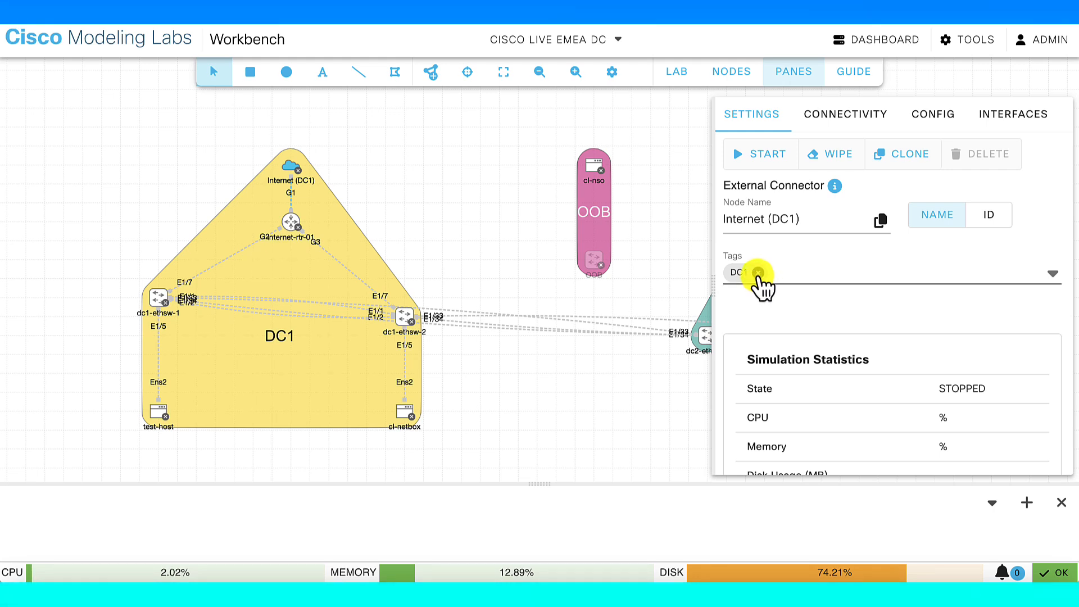
Remove the DC1 tag from Internet (DC1), toggling the DC1 group's Group By Links on and off
{"action": "left_click", "coordinate": [756, 273]}
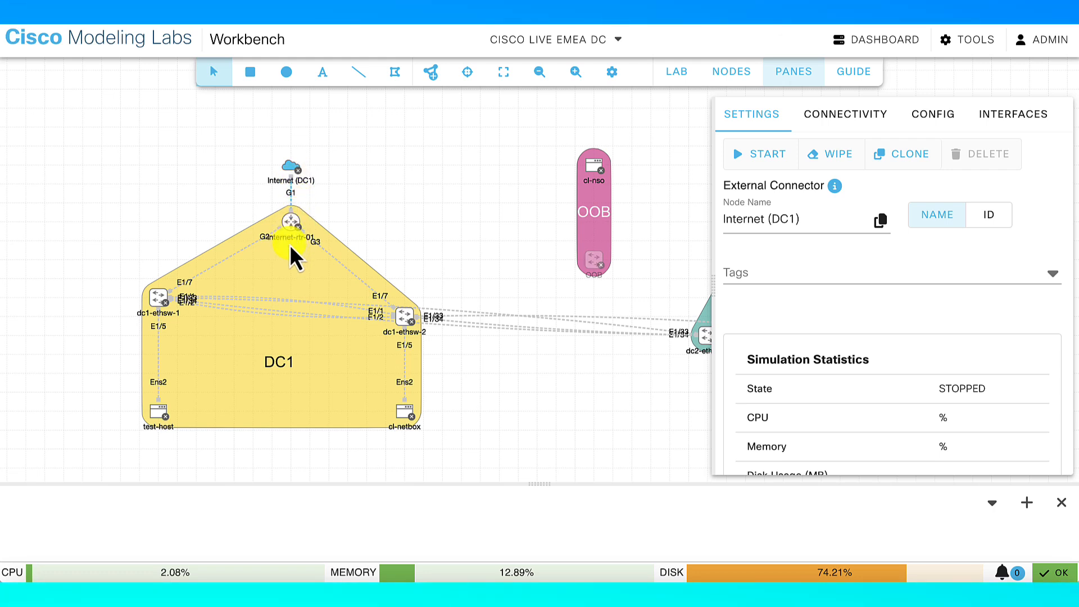
{"action": "left_click", "coordinate": [289, 276]}
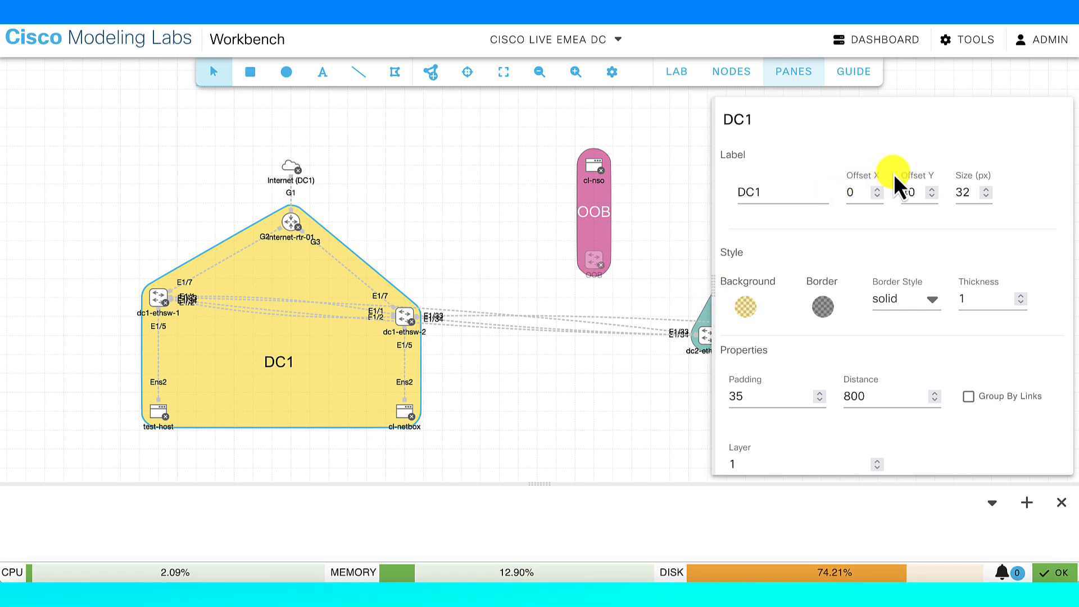
{"action": "scroll", "coordinate": [936, 225], "scroll_direction": "down", "scroll_amount": 1}
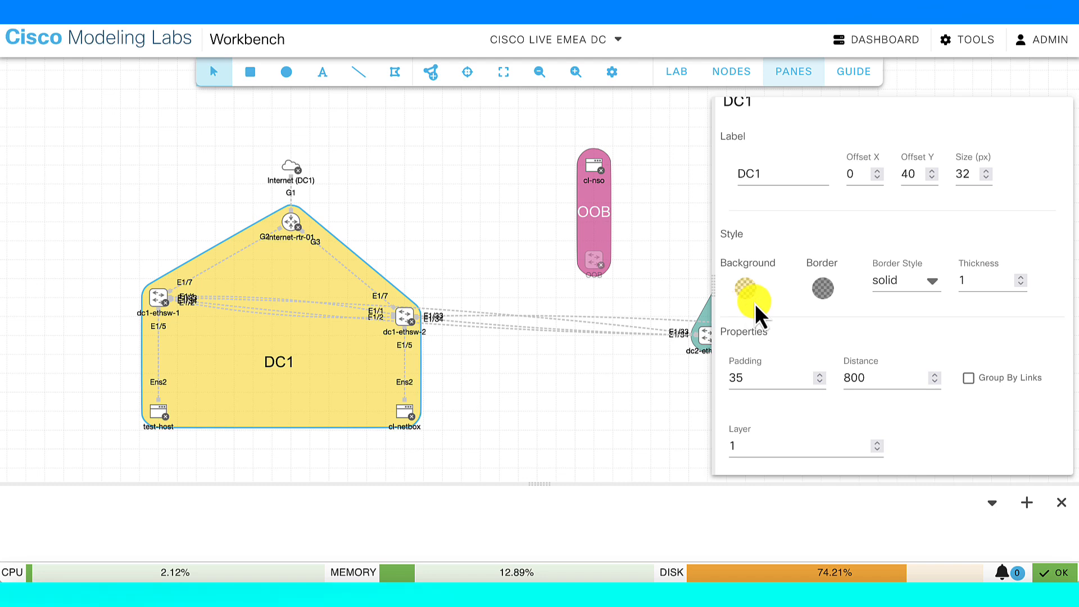
{"action": "left_click", "coordinate": [970, 381]}
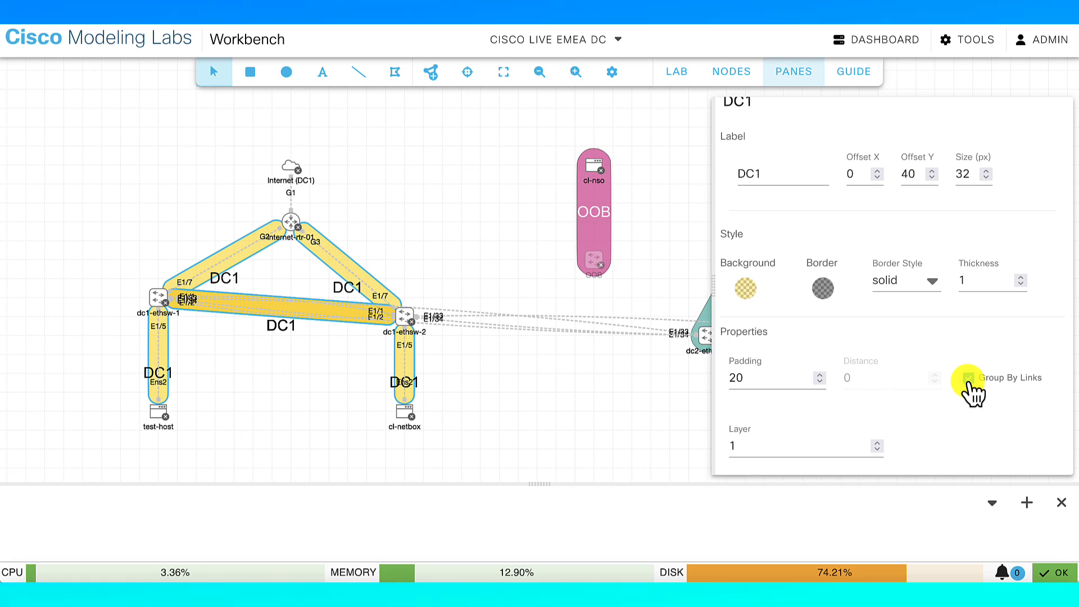
{"action": "left_click", "coordinate": [969, 384]}
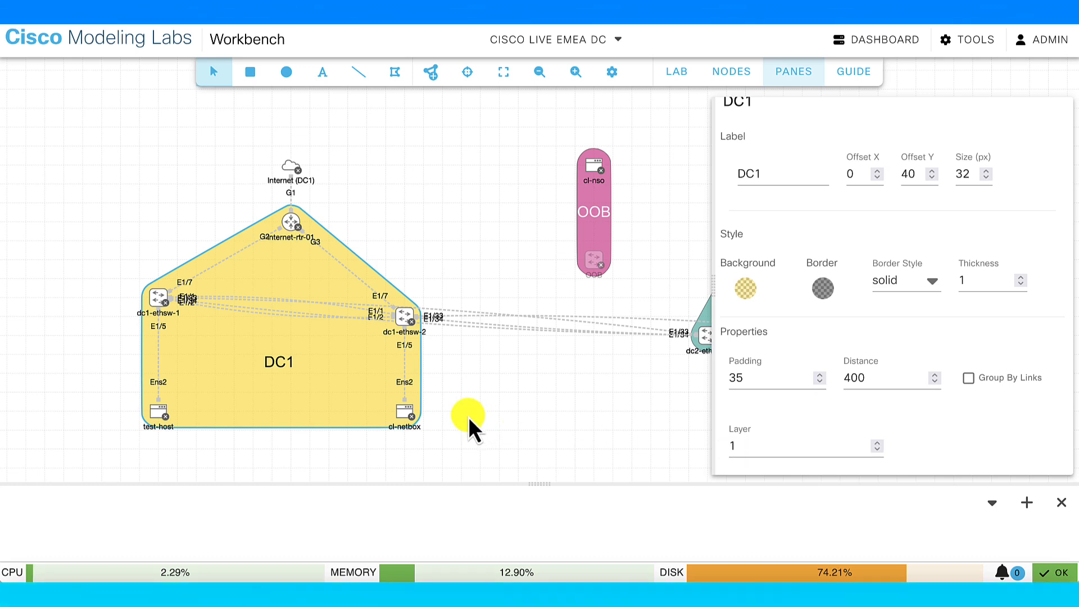
{"action": "left_click", "coordinate": [475, 392]}
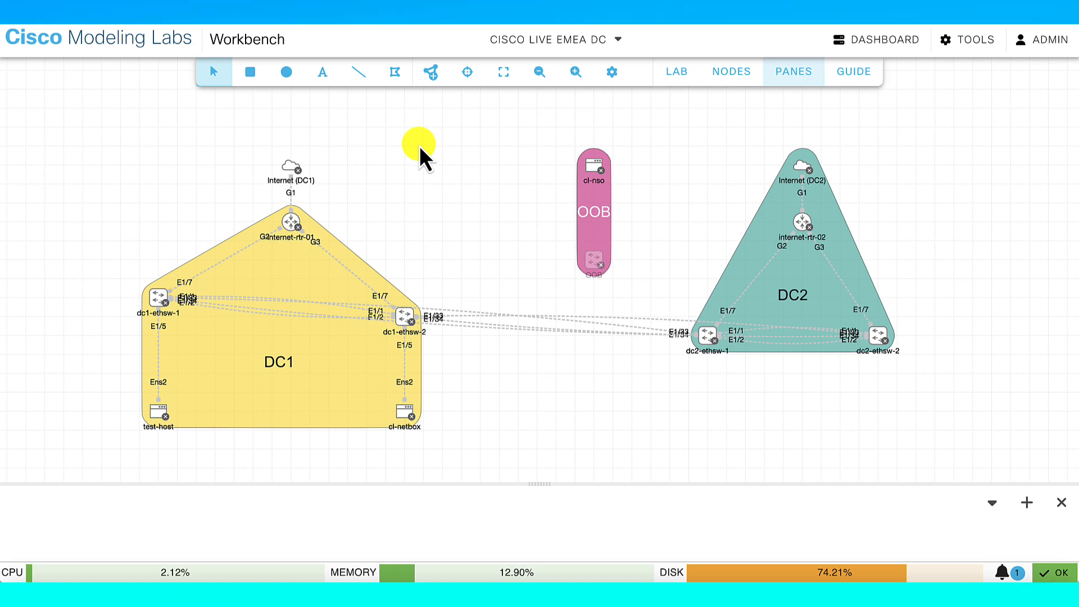
Return to the lab dashboard, open NGFW Testing, and centre its topology on the canvas
{"action": "left_click", "coordinate": [100, 43]}
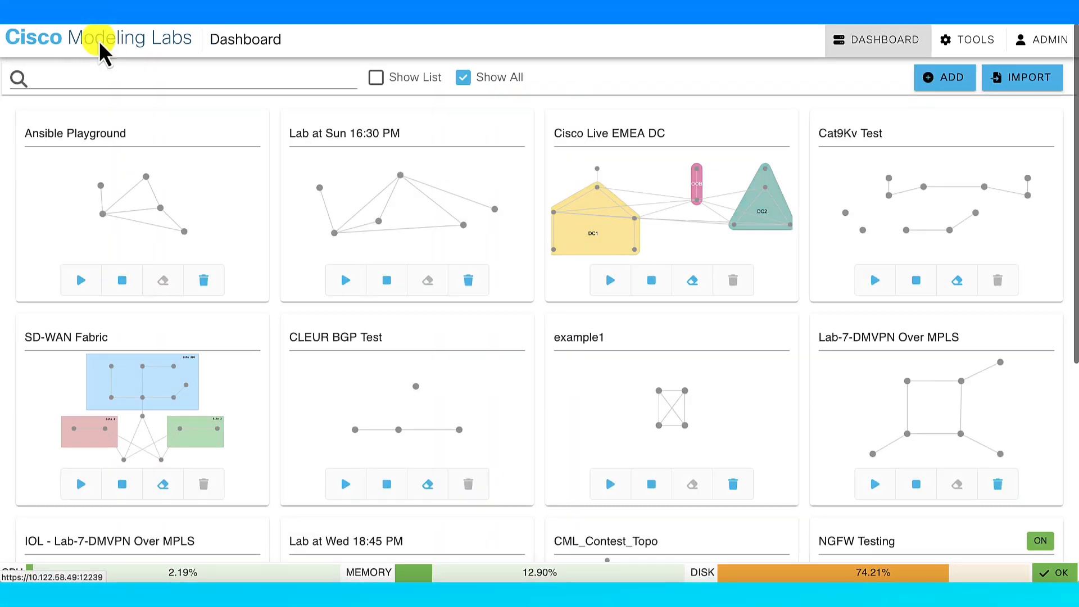
{"action": "scroll", "coordinate": [332, 247], "scroll_direction": "down", "scroll_amount": 6}
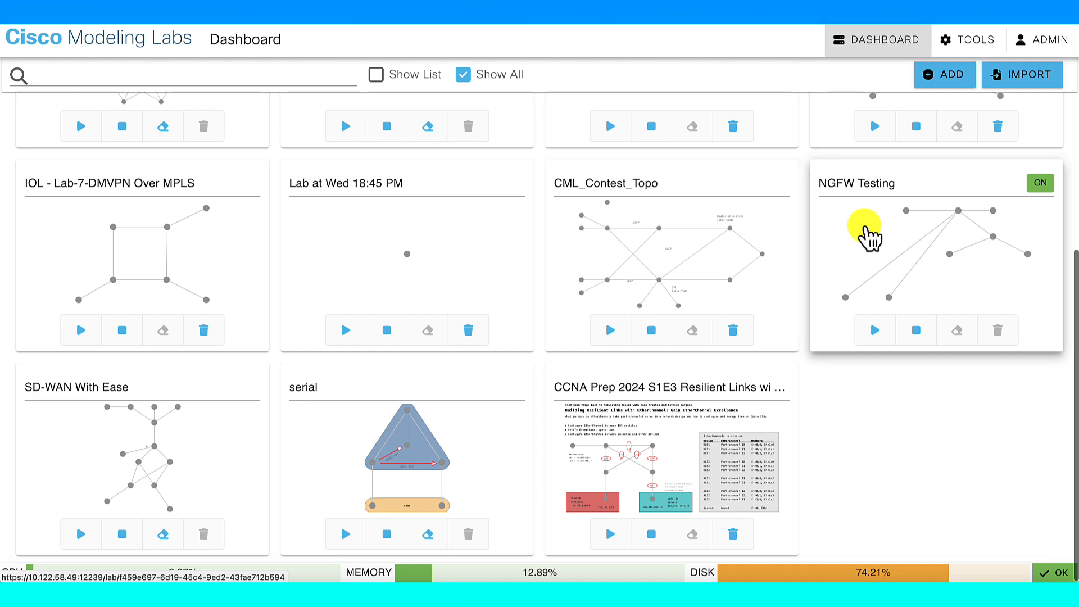
{"action": "left_click", "coordinate": [860, 234]}
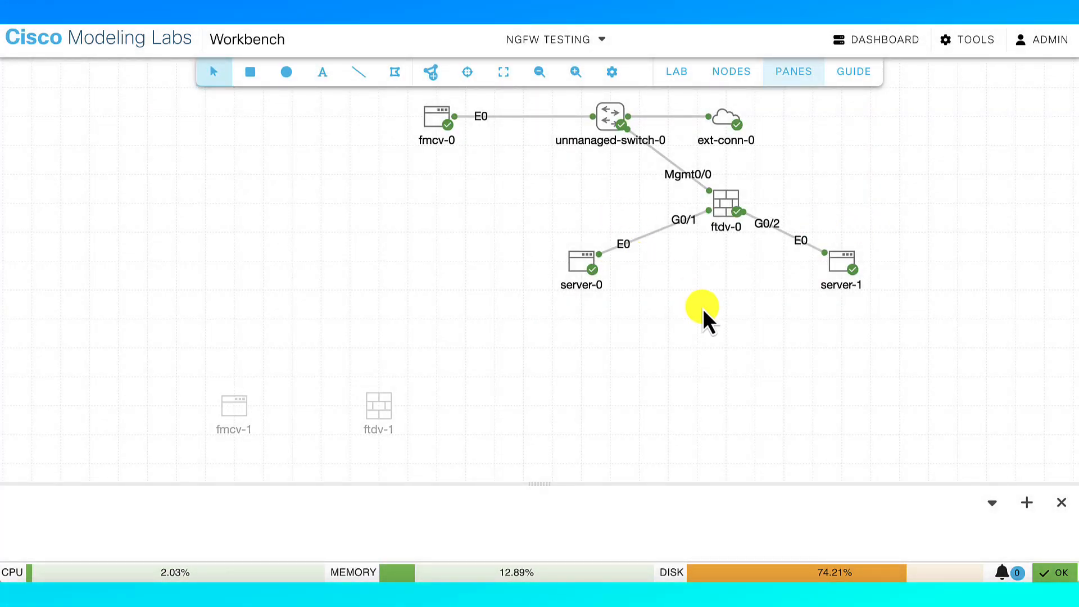
{"action": "left_click_drag", "start_coordinate": [703, 309], "coordinate": [593, 385]}
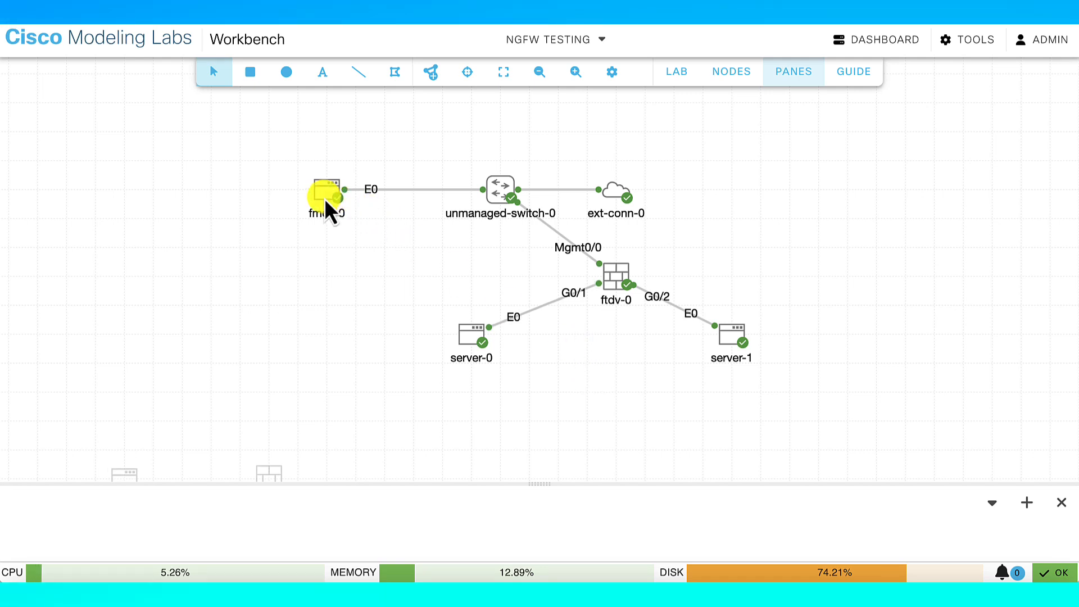
Open server-0's console, showing its earlier route setup and 0% loss pings to 10.0.0.1
{"action": "left_click", "coordinate": [619, 282]}
{"action": "left_click", "coordinate": [476, 341]}
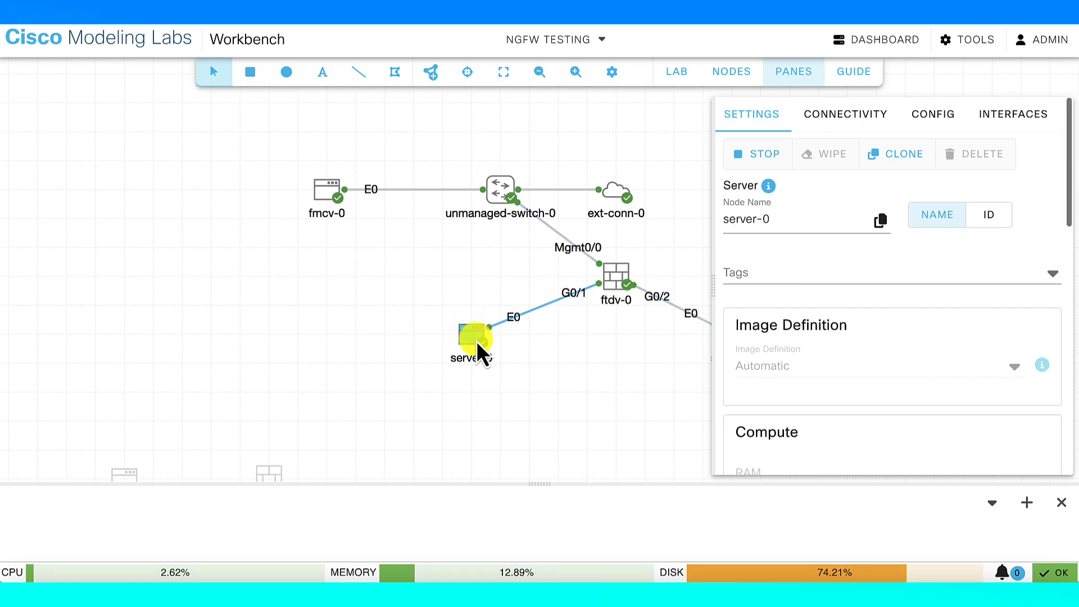
{"action": "left_click_drag", "start_coordinate": [532, 481], "coordinate": [521, 371]}
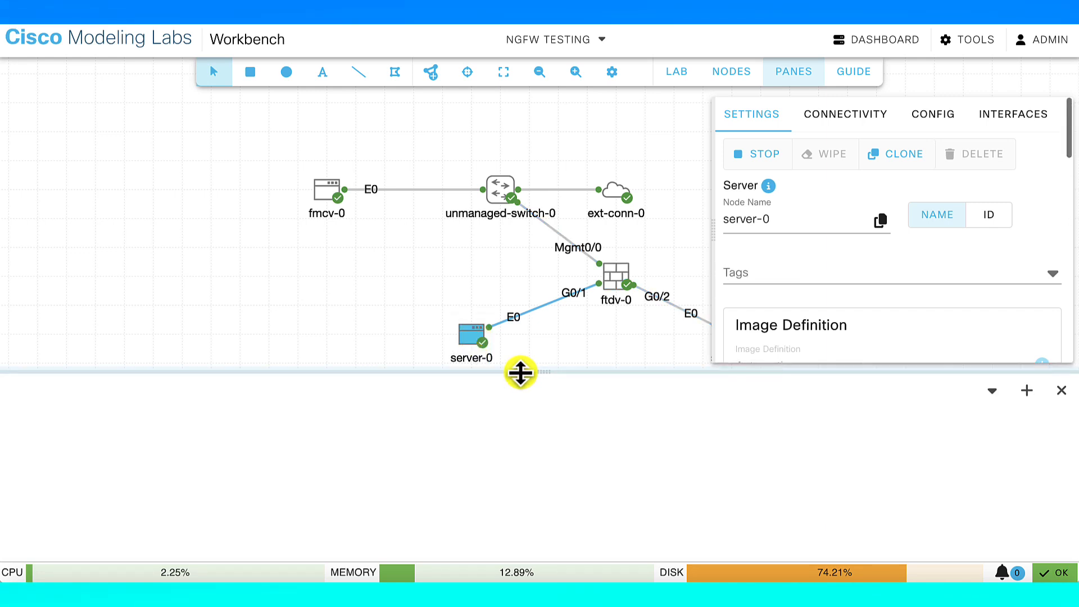
{"action": "right_click", "coordinate": [470, 340]}
{"action": "left_click", "coordinate": [529, 502]}
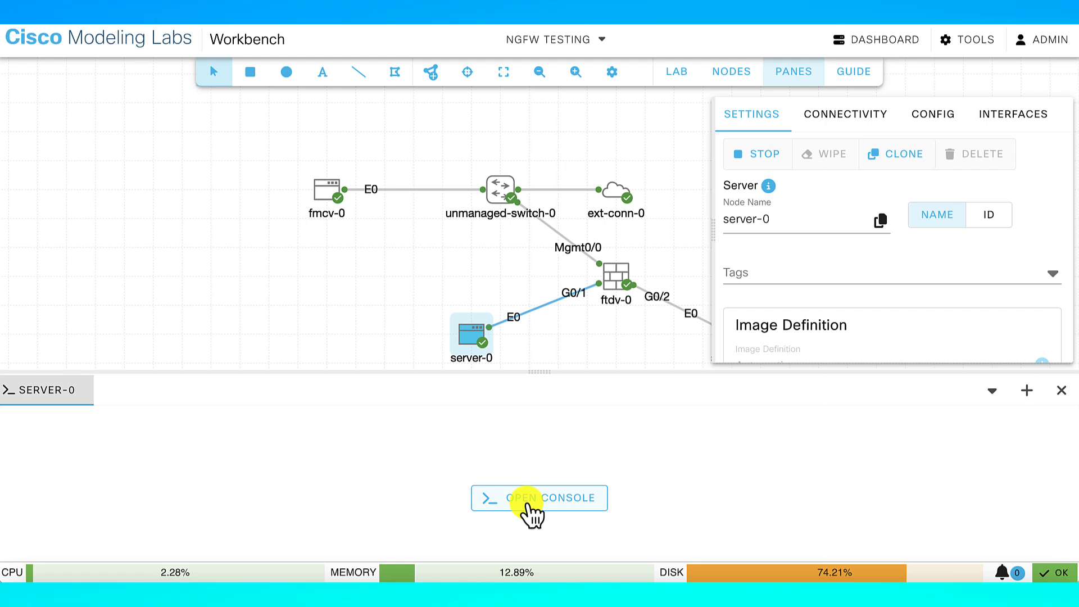
{"action": "left_click", "coordinate": [529, 506]}
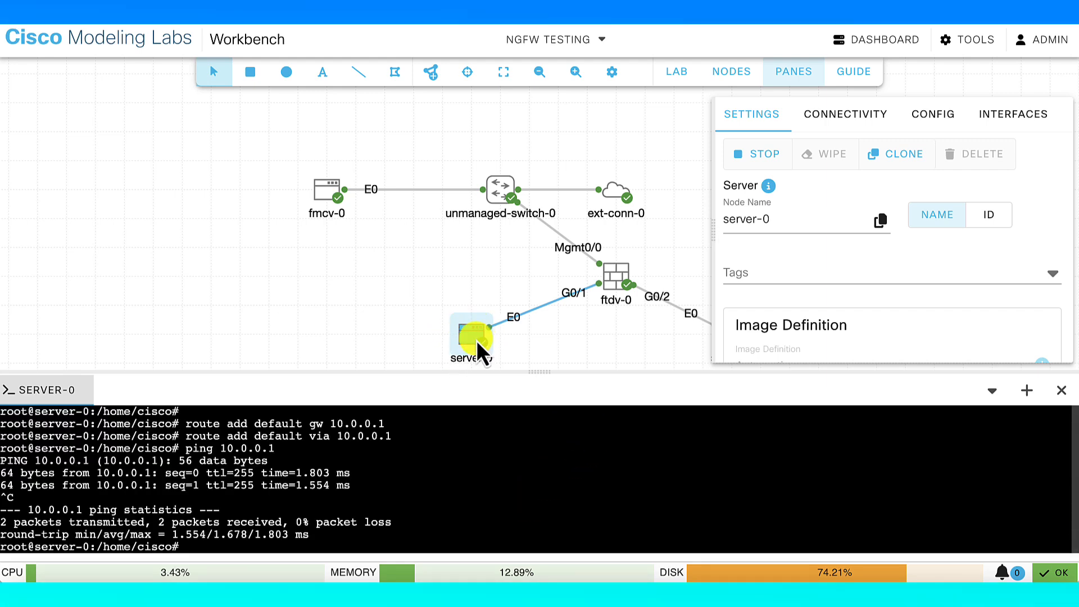
Open and connect a console for server-1
{"action": "left_click", "coordinate": [687, 228]}
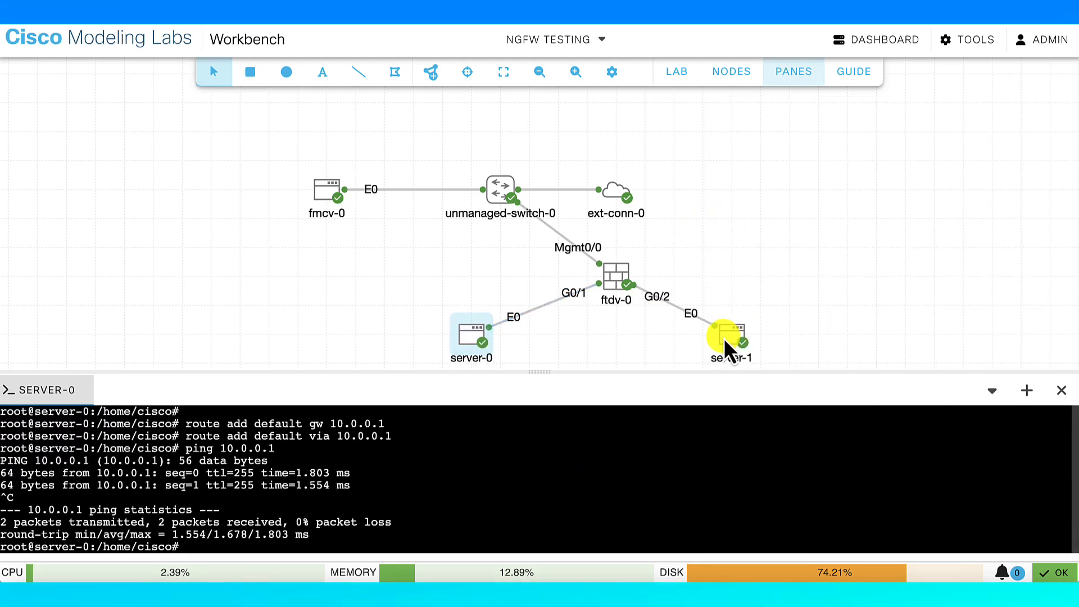
{"action": "right_click", "coordinate": [725, 339]}
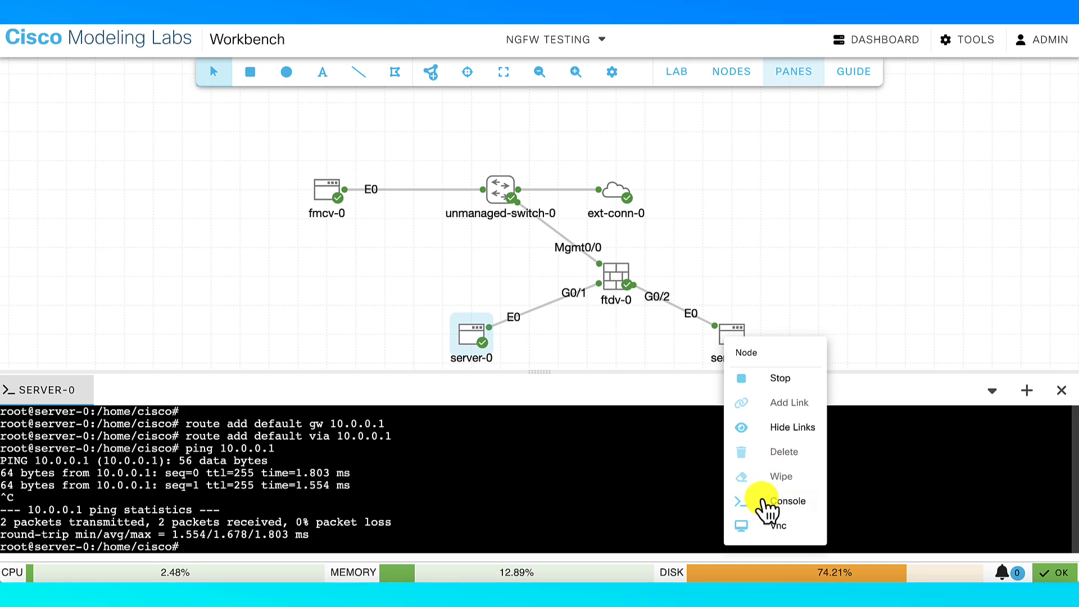
{"action": "left_click", "coordinate": [765, 502]}
{"action": "left_click", "coordinate": [468, 502]}
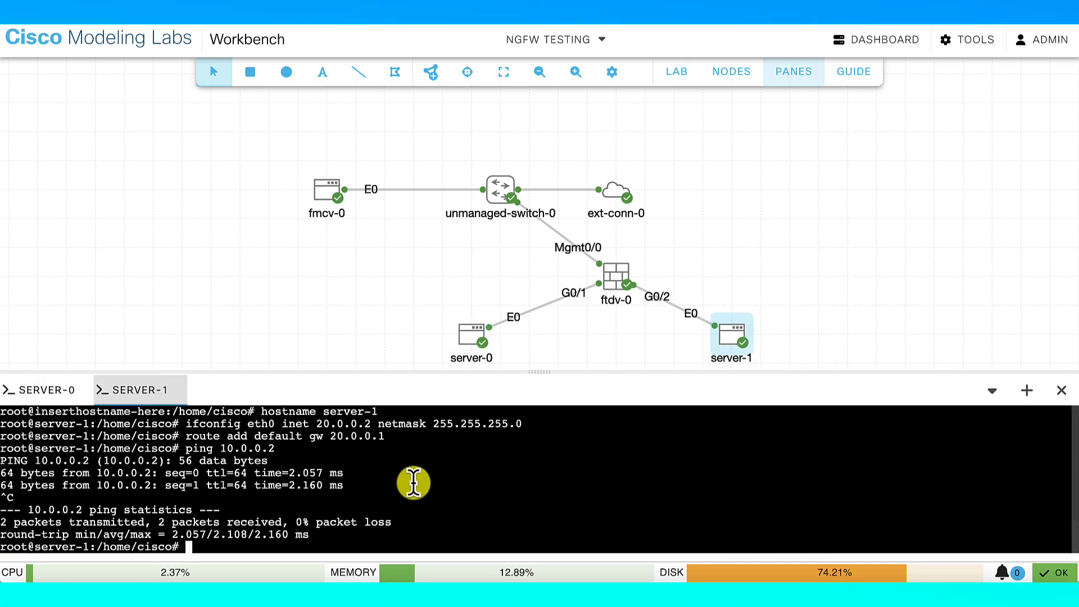
From server-0's console, ping 20.0.0.2 and stop it: 3 packets received, 0% loss
{"action": "left_click", "coordinate": [81, 390]}
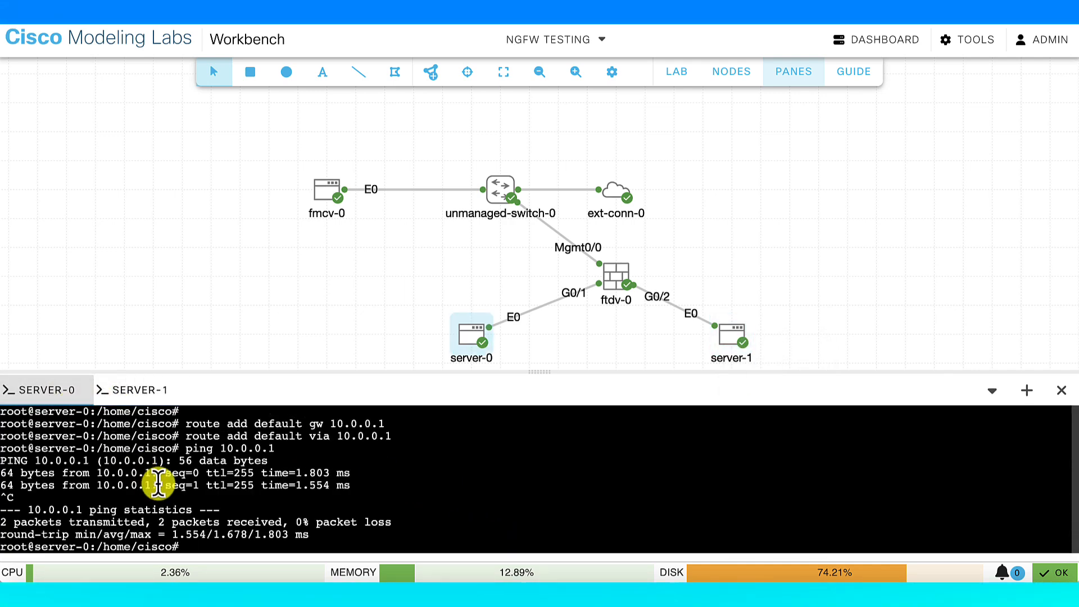
{"action": "type", "text": "ping 20."}
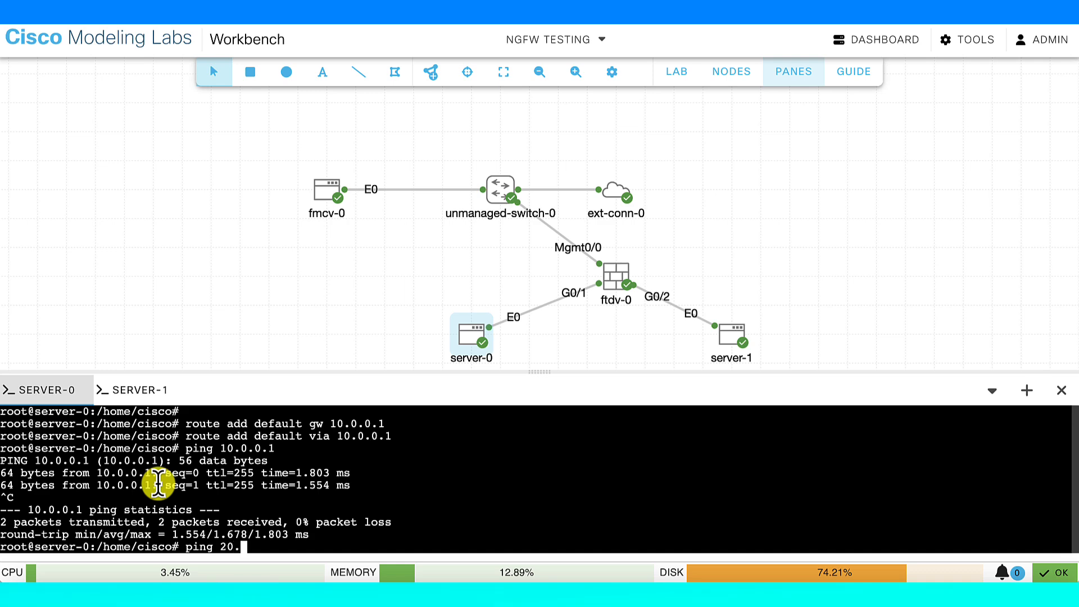
{"action": "type", "text": "0.0.2"}
{"action": "key", "text": "Return"}
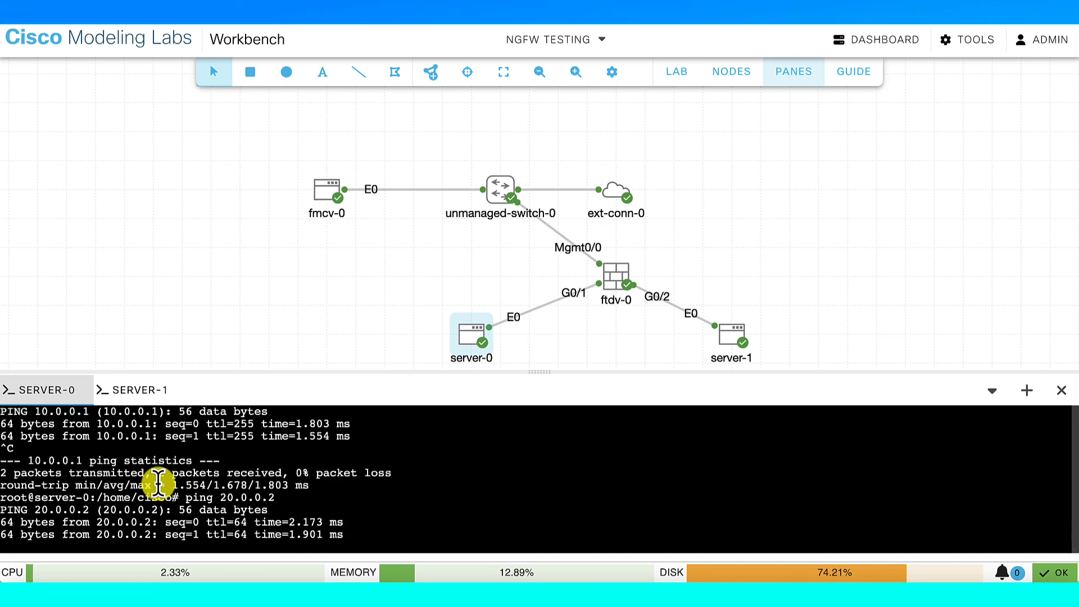
{"action": "key", "text": "ctrl+c"}
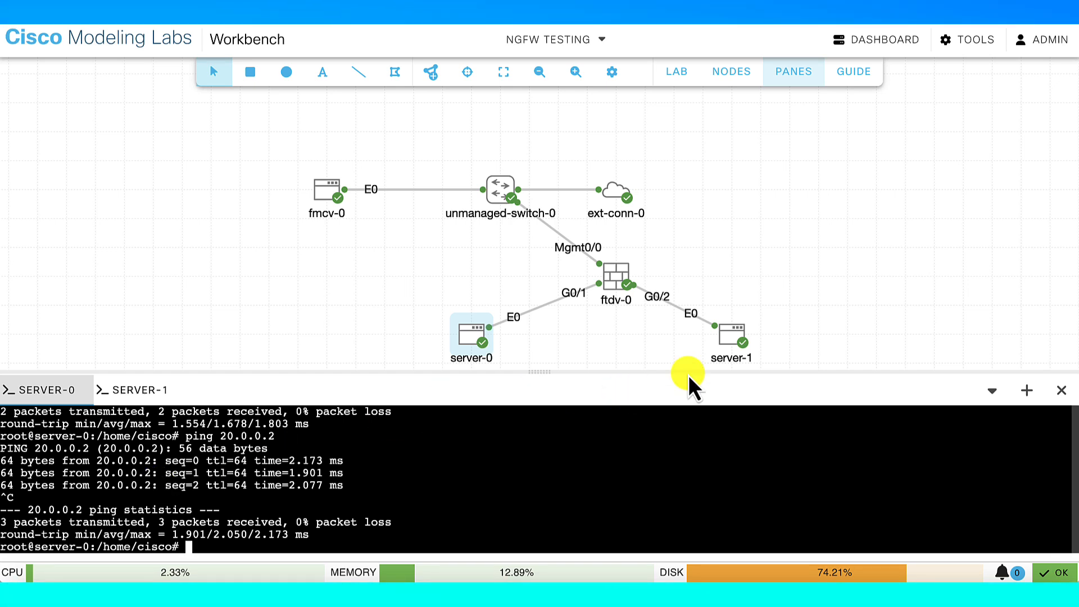
{"action": "left_click", "coordinate": [734, 352]}
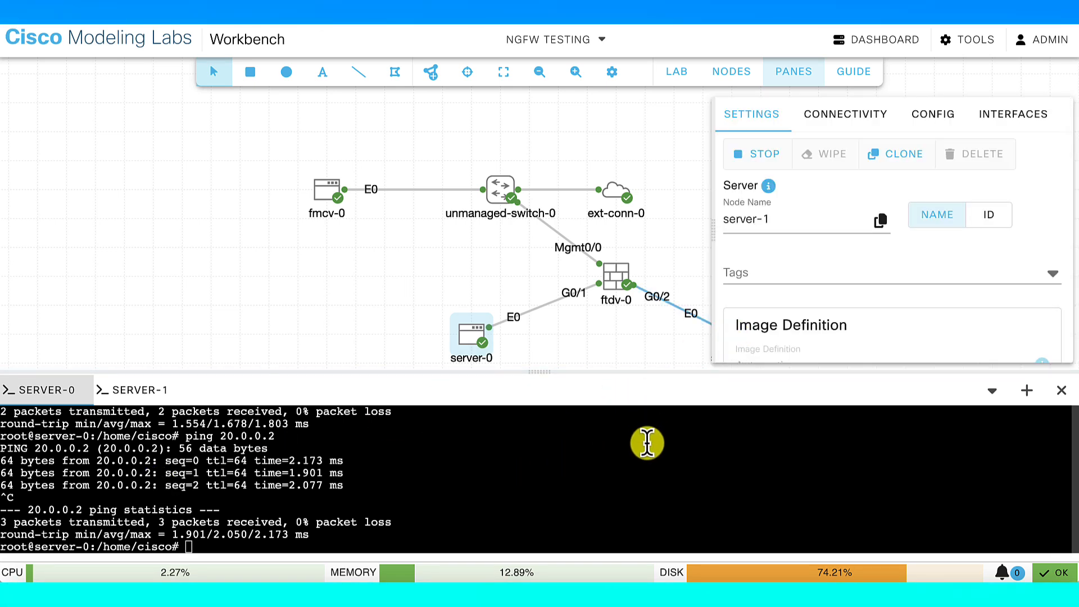
{"action": "left_click", "coordinate": [663, 194]}
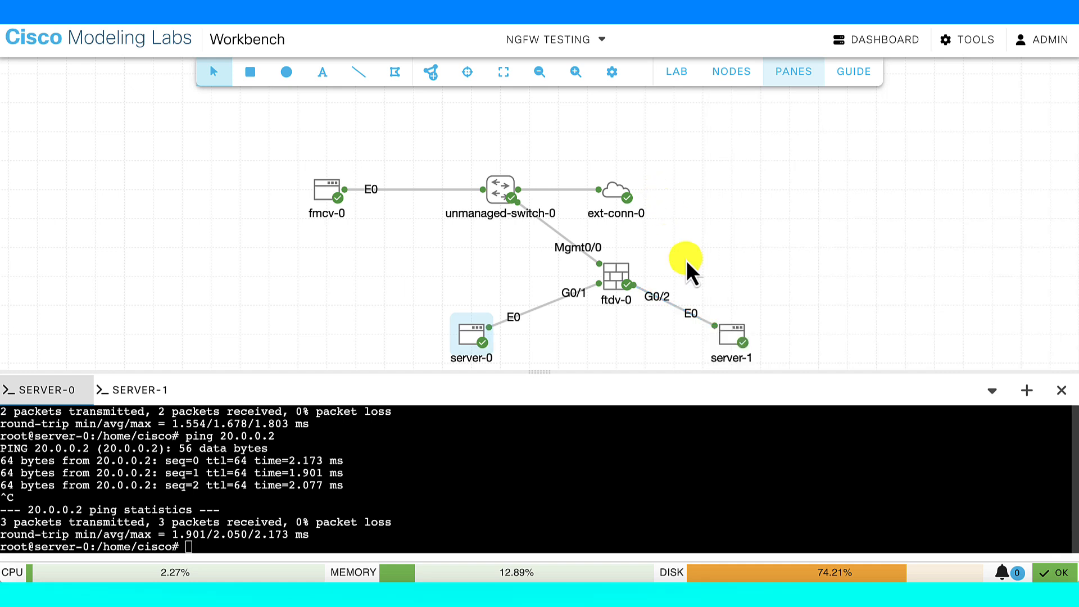
In server-1's console, list all interfaces and the eth0 settings with ifconfig
{"action": "left_click", "coordinate": [147, 390]}
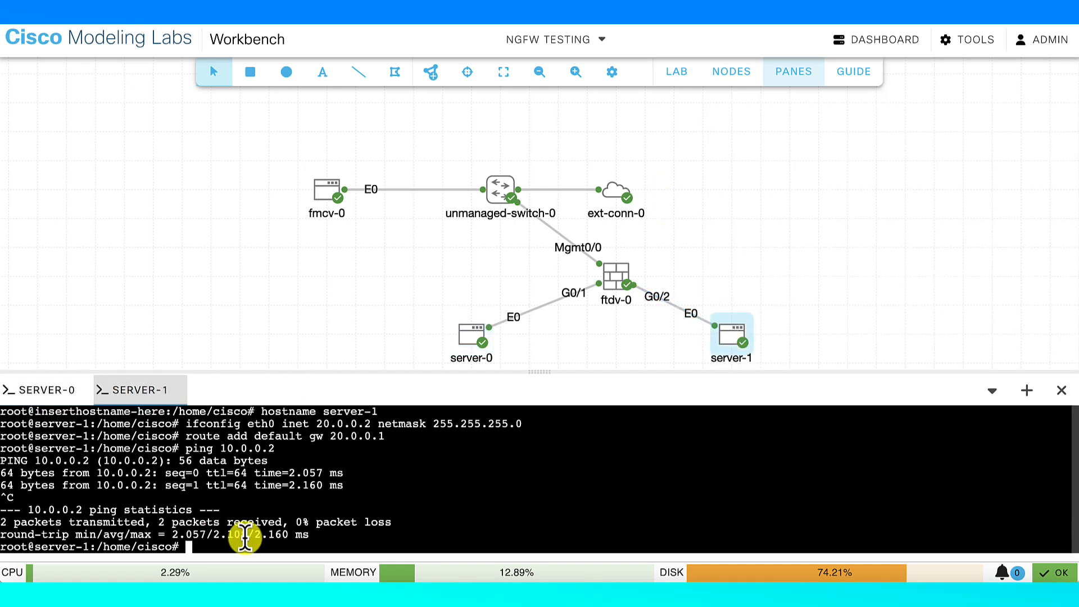
{"action": "type", "text": "ifconfig"}
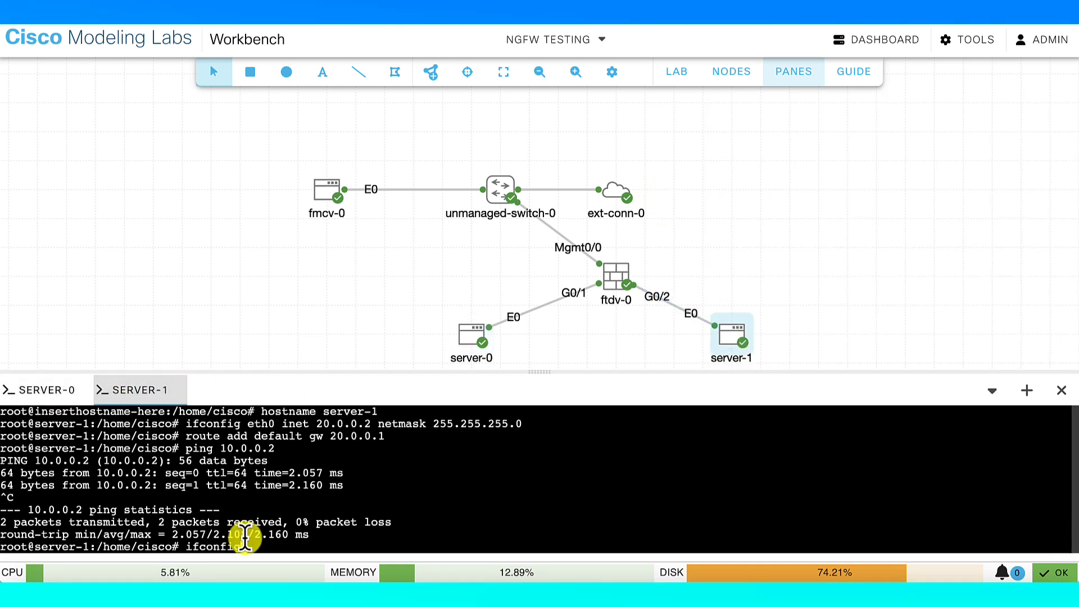
{"action": "key", "text": "Return"}
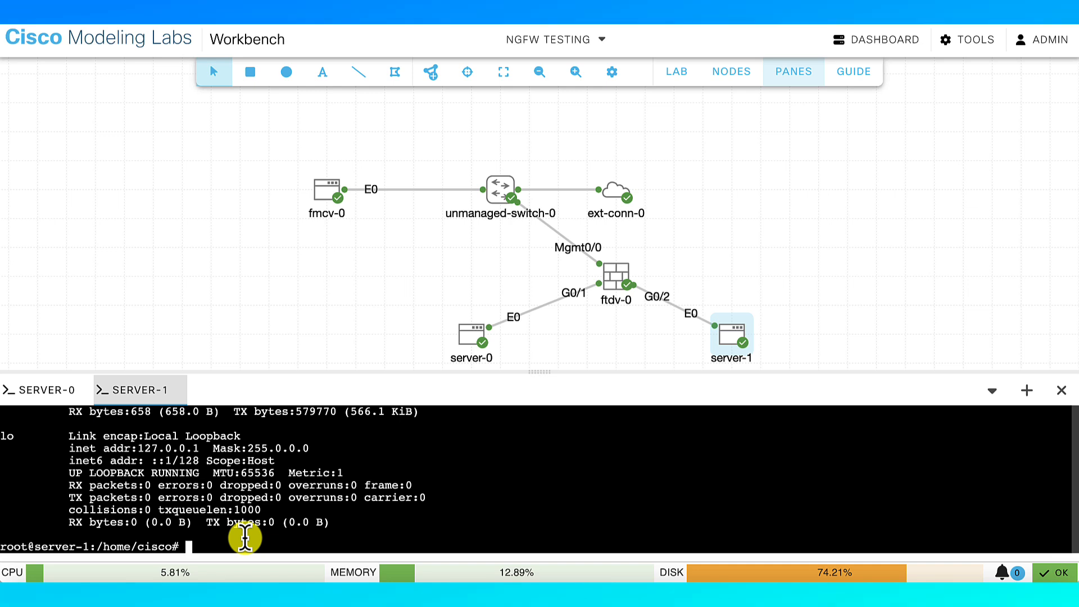
{"action": "type", "text": "ifconfig eth0"}
{"action": "key", "text": "Return"}
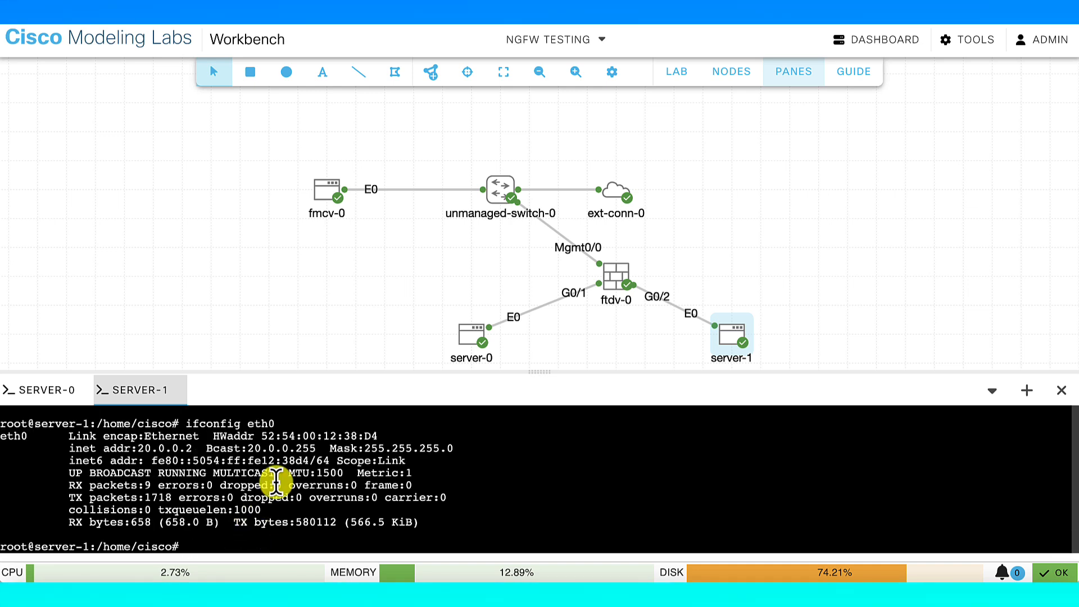
Add alias eth0:3 at 20.0.0.3 netmask 255.255.255.255, then list interfaces to confirm it
{"action": "type", "text": "ifconfig eth"}
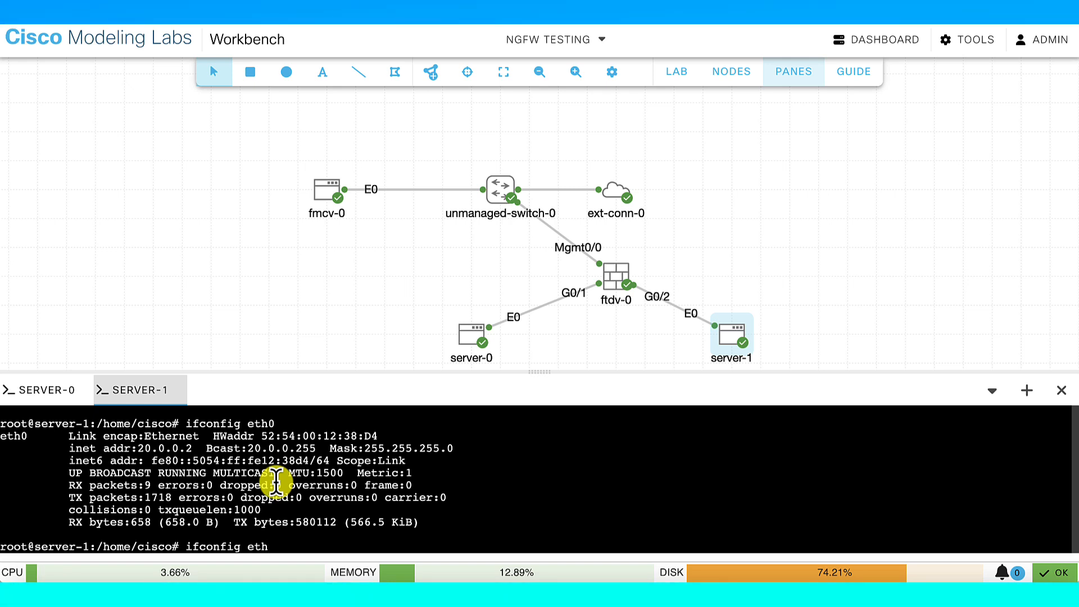
{"action": "type", "text": "0:"}
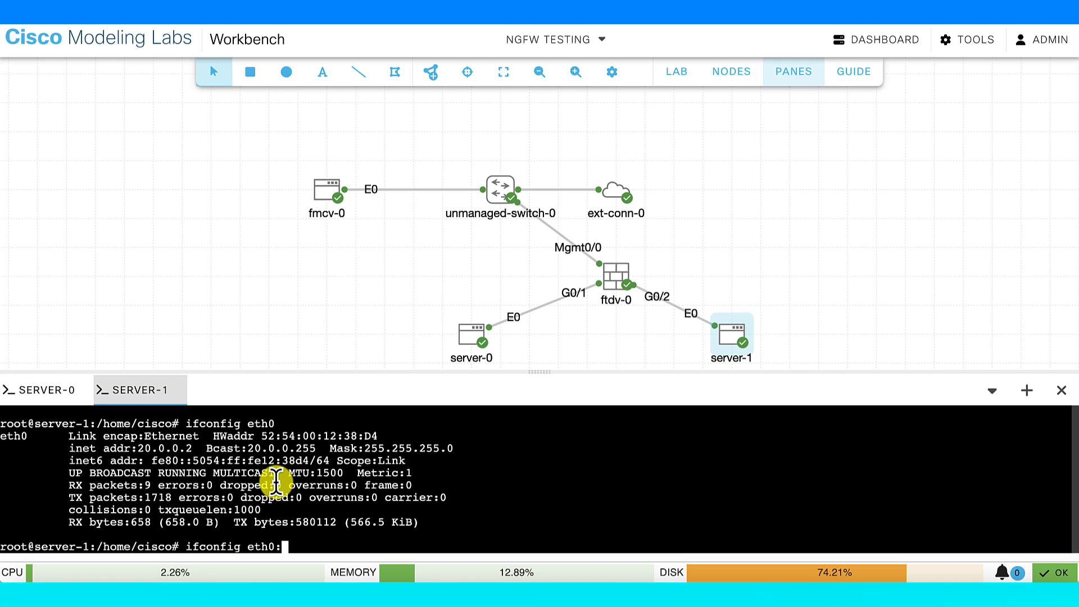
{"action": "type", "text": "3"}
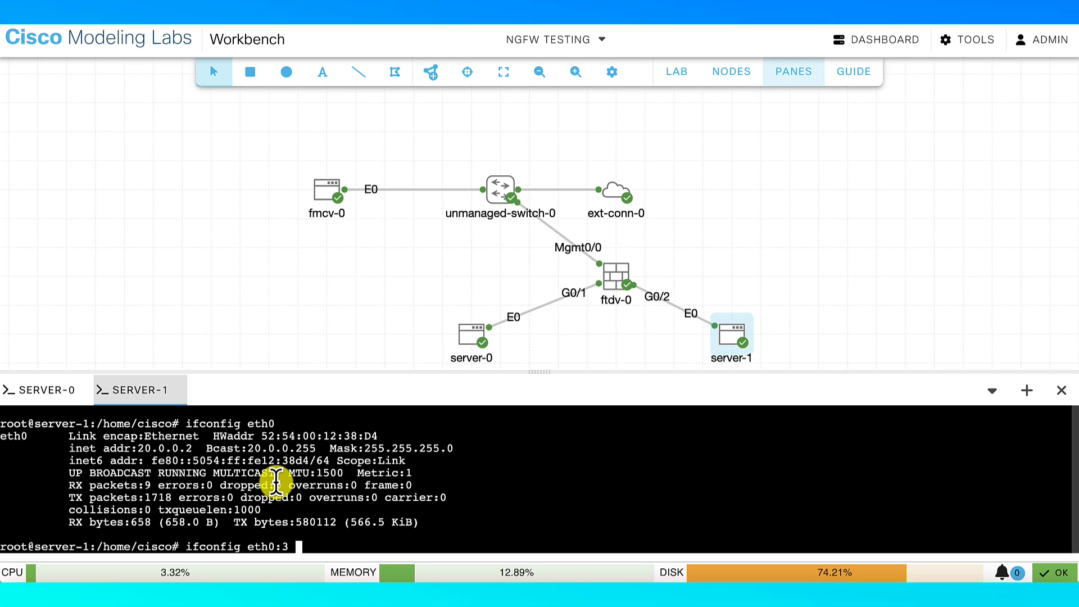
{"action": "type", "text": " inet"}
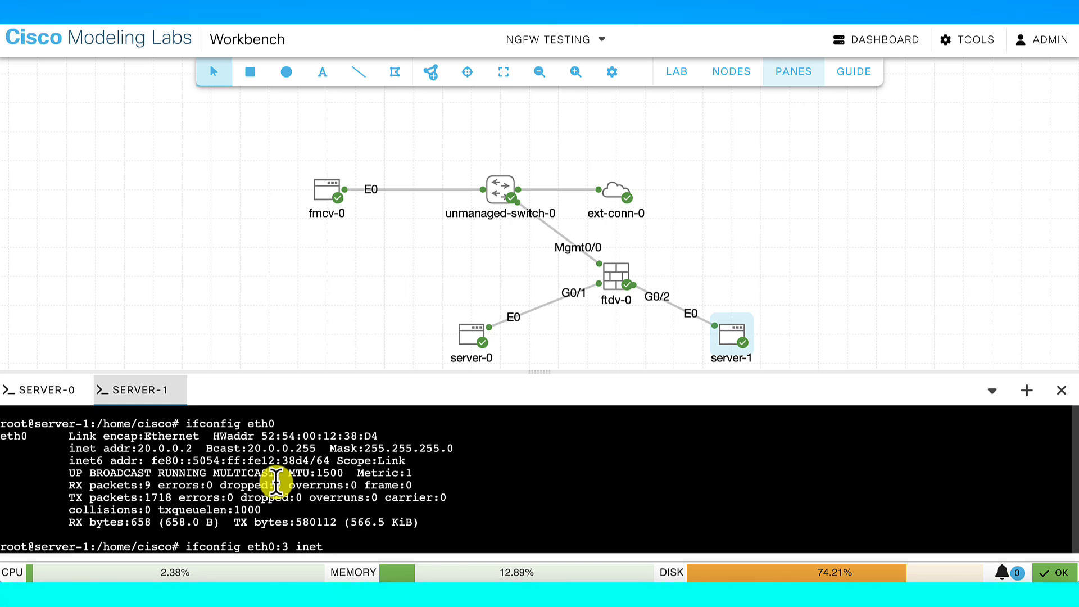
{"action": "type", "text": " 20.0.0"}
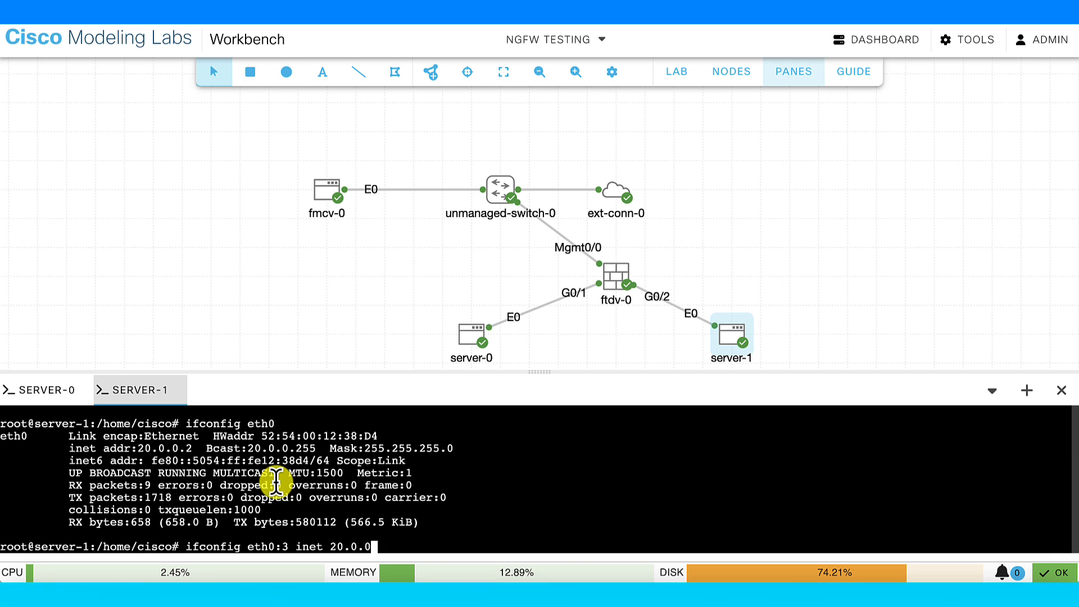
{"action": "type", "text": ".3 n"}
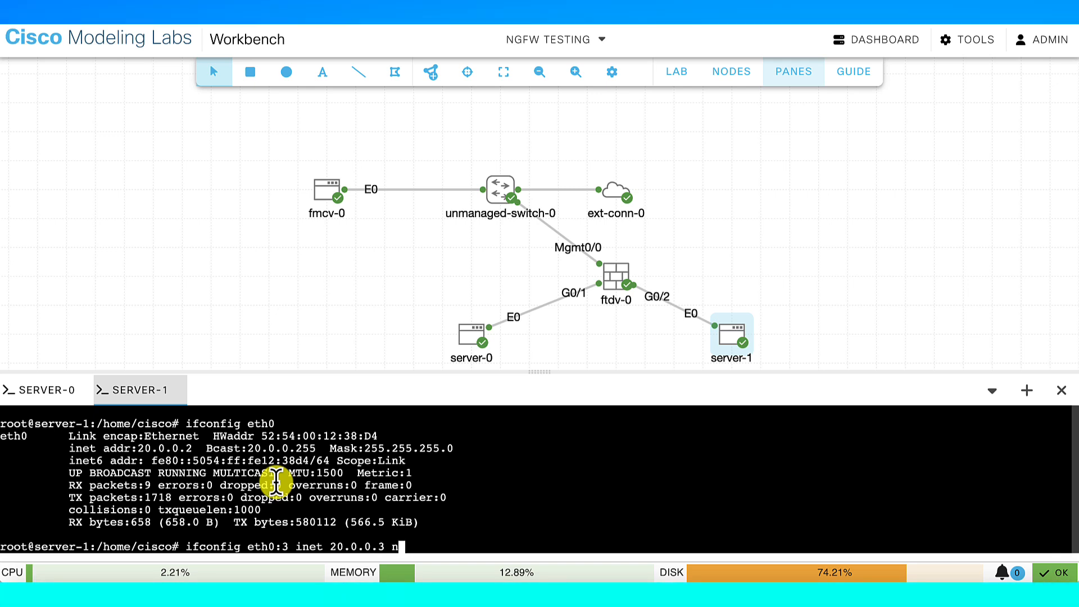
{"action": "type", "text": "etmask 255.255.2"}
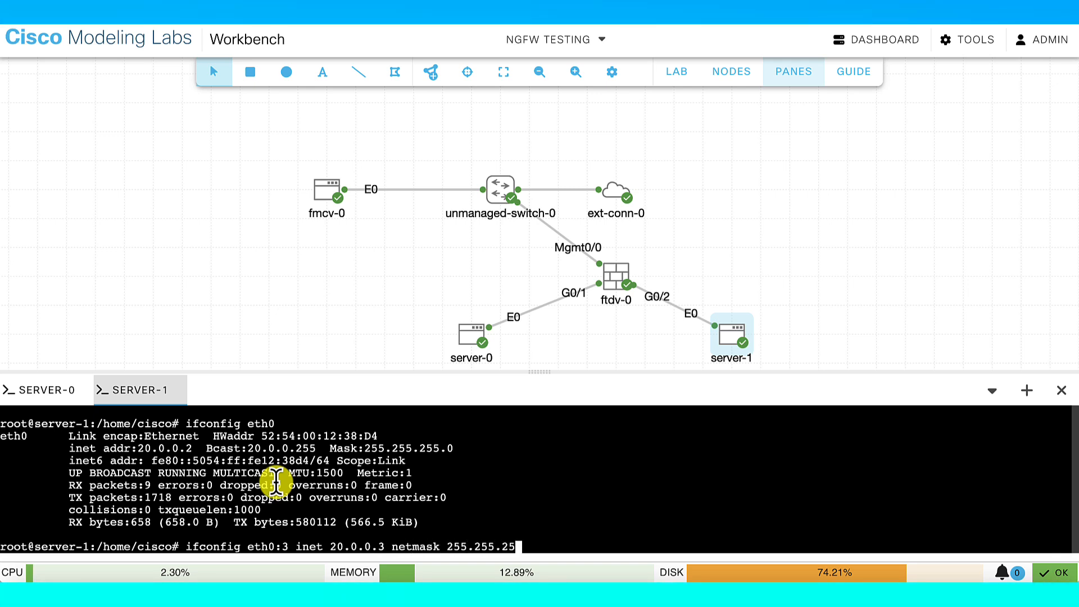
{"action": "type", "text": "5.25"}
{"action": "key", "text": "Return"}
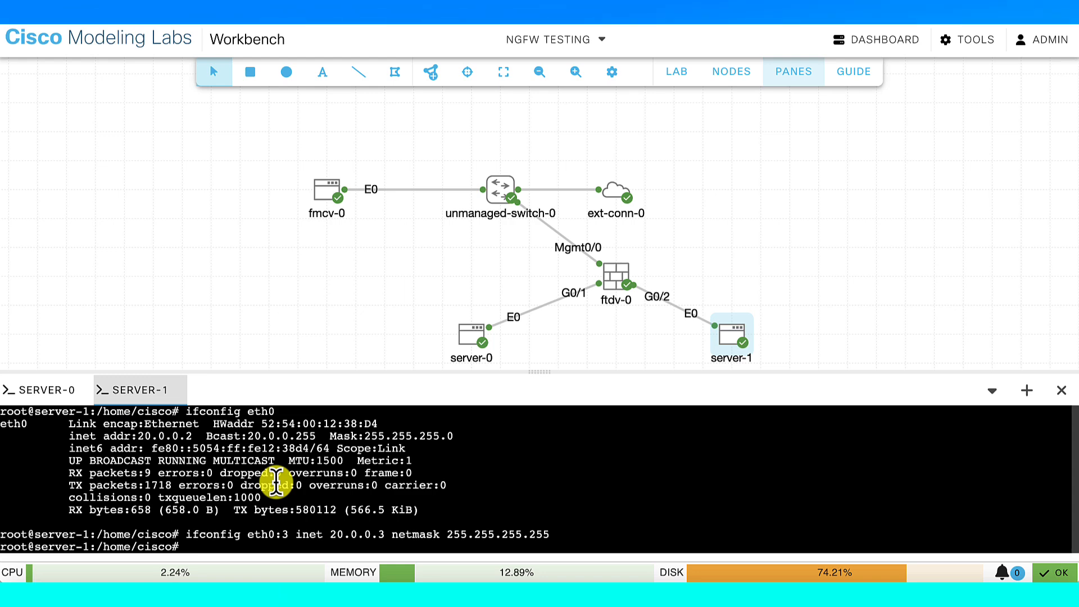
{"action": "key", "text": "Up"}
{"action": "key", "text": "Up"}
{"action": "key", "text": "BackSpace"}
{"action": "key", "text": "BackSpace"}
{"action": "key", "text": "BackSpace"}
{"action": "key", "text": "BackSpace"}
{"action": "key", "text": "BackSpace"}
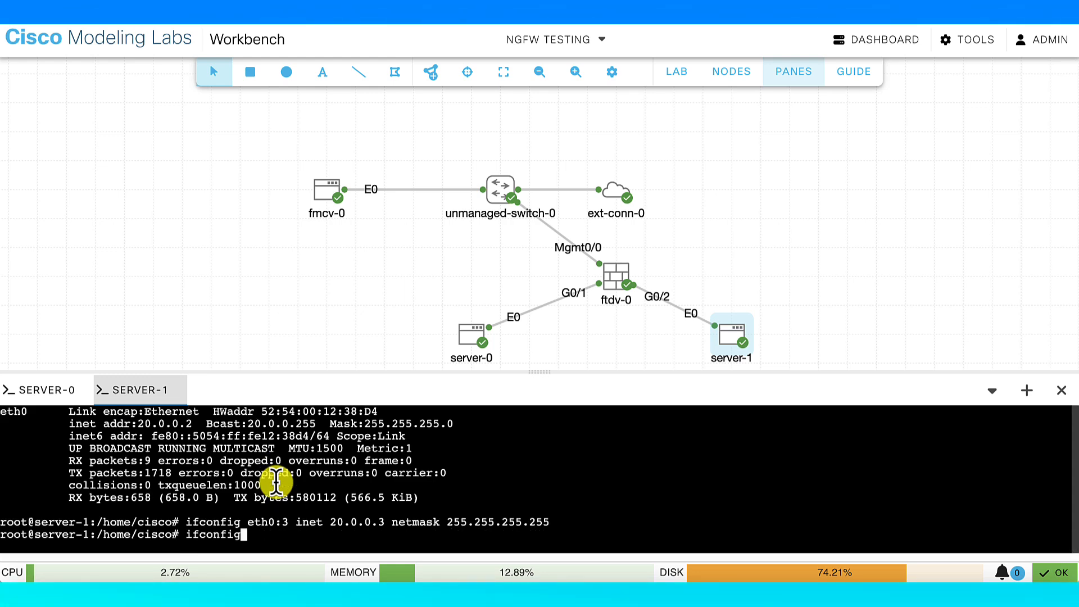
{"action": "key", "text": "Return"}
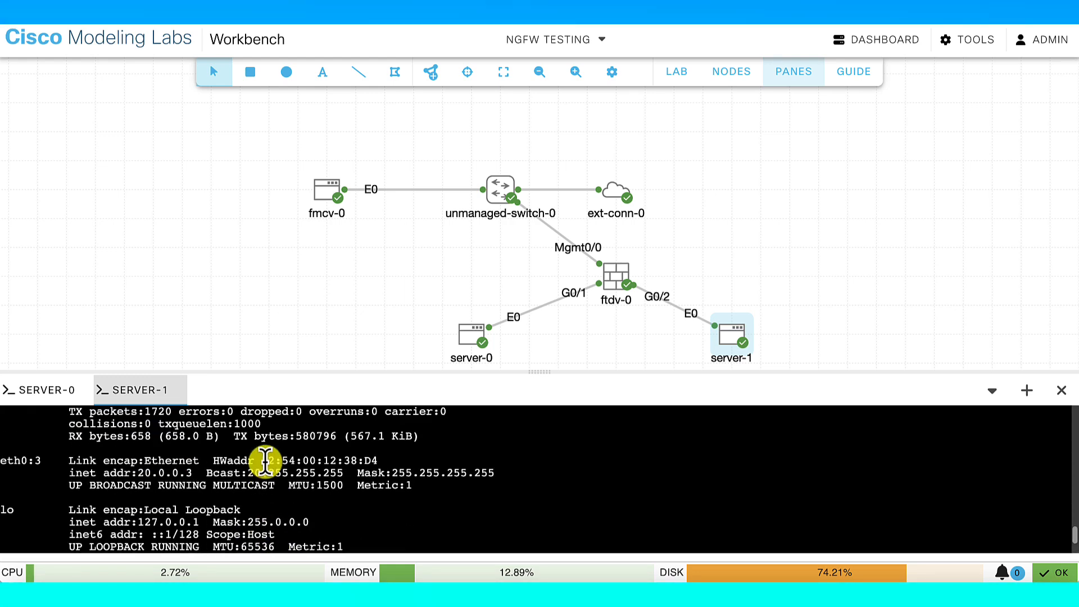
Ping 20.0.0.3 from server-0's console, getting replies with 0% packet loss
{"action": "left_click", "coordinate": [474, 339]}
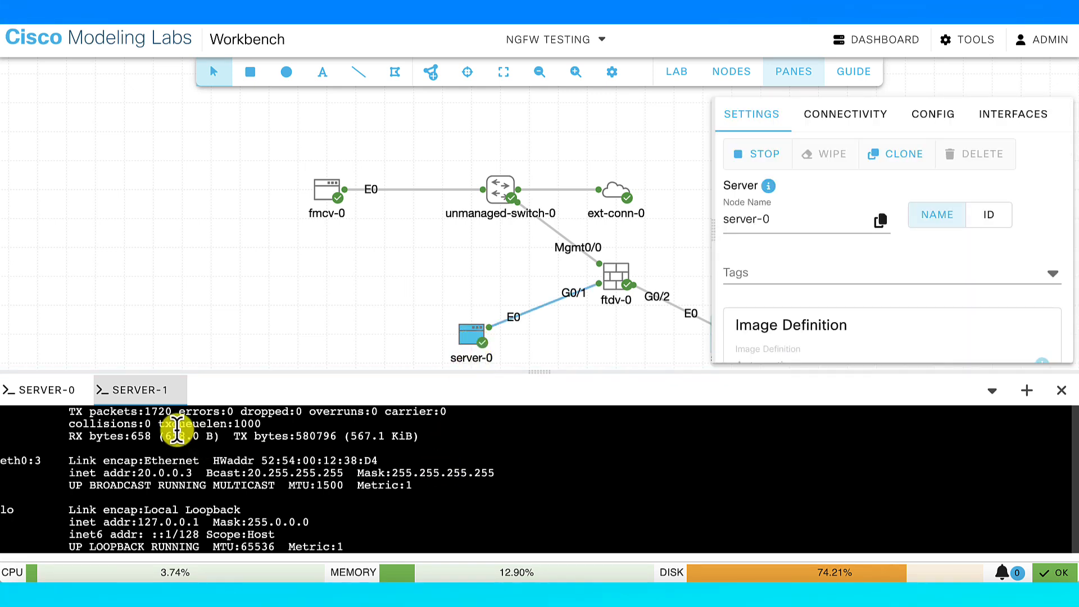
{"action": "left_click", "coordinate": [37, 390]}
{"action": "key", "text": "Up"}
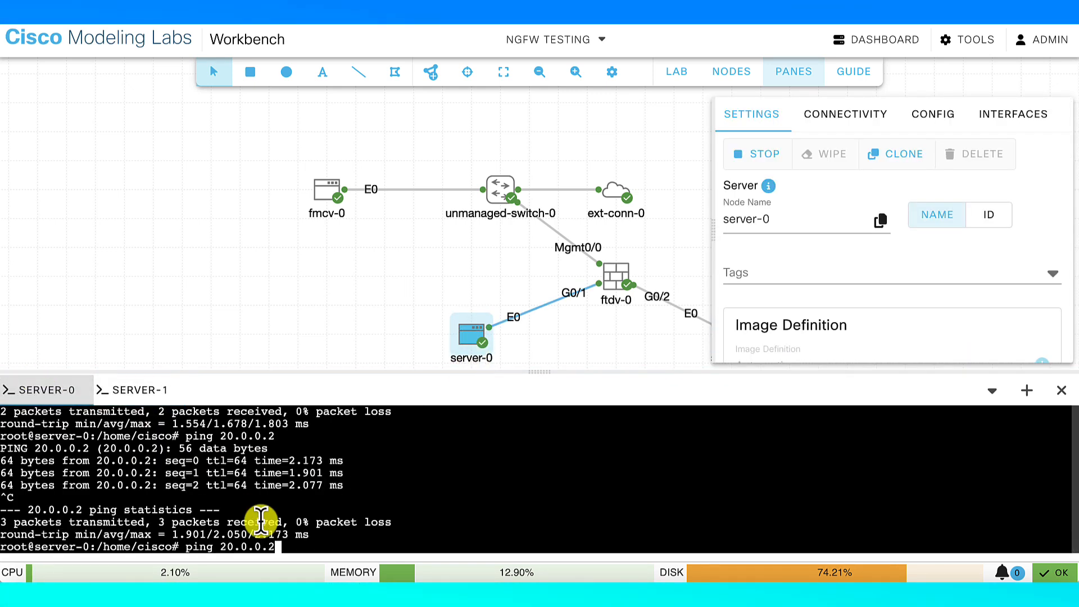
{"action": "key", "text": "Return"}
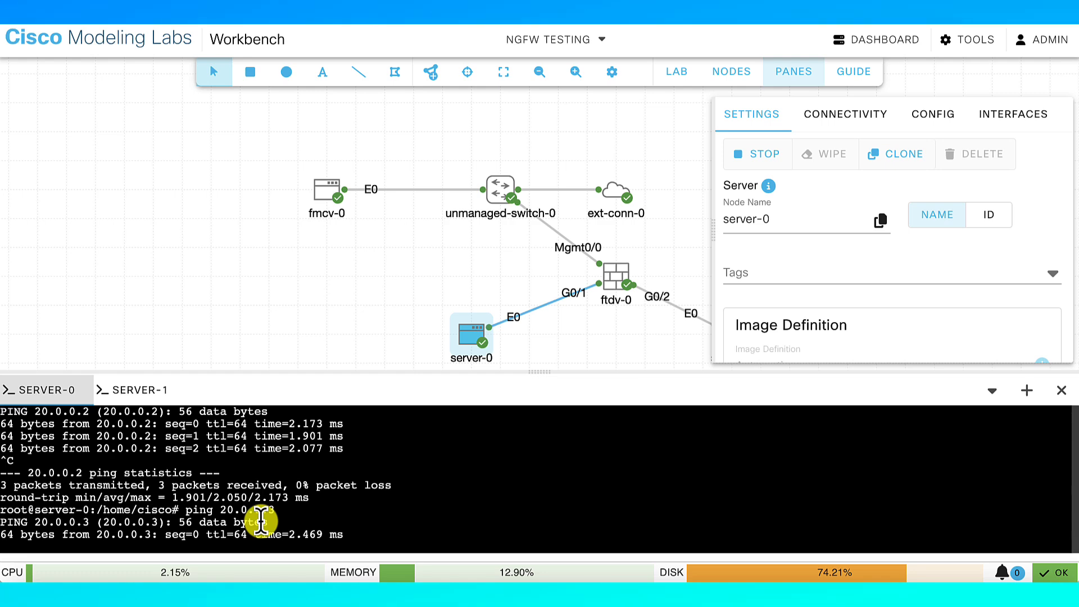
{"action": "key", "text": "ctrl+c"}
{"action": "left_click", "coordinate": [694, 233]}
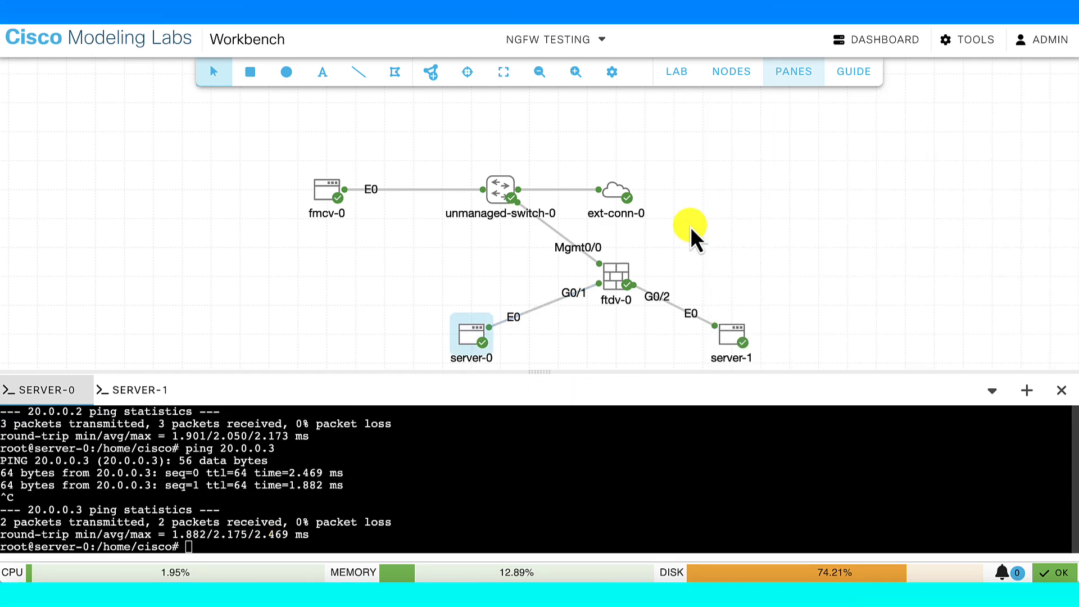
{"action": "left_click", "coordinate": [730, 340]}
In server-1's console, briefly set eth0:3 to 20.0.0.4, then restore it to 20.0.0.3
{"action": "left_click", "coordinate": [606, 344]}
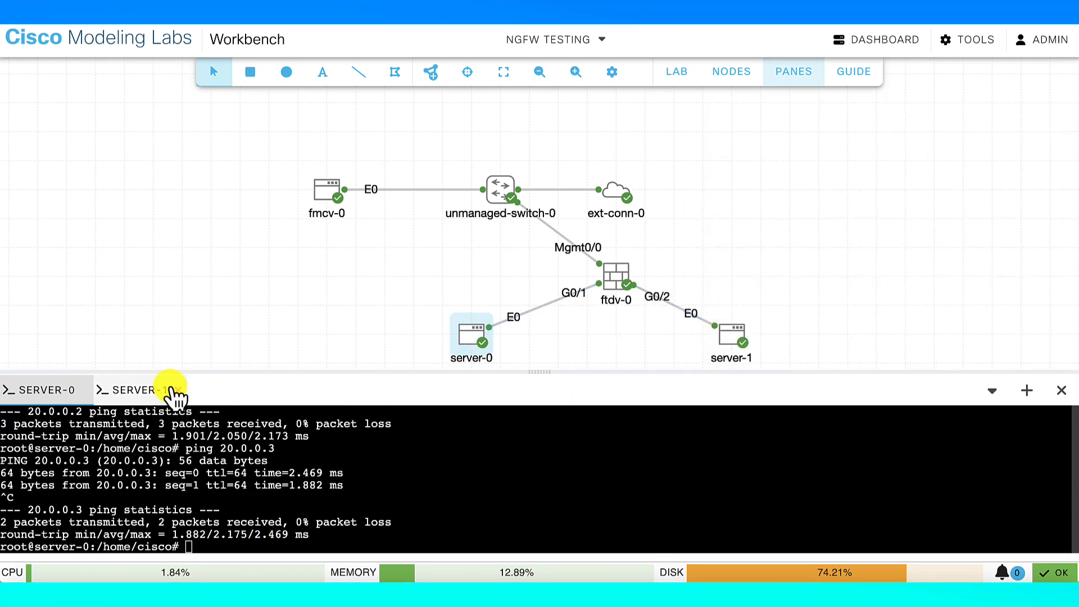
{"action": "left_click", "coordinate": [176, 394]}
{"action": "key", "text": "ctrl+v"}
{"action": "key", "text": "Return"}
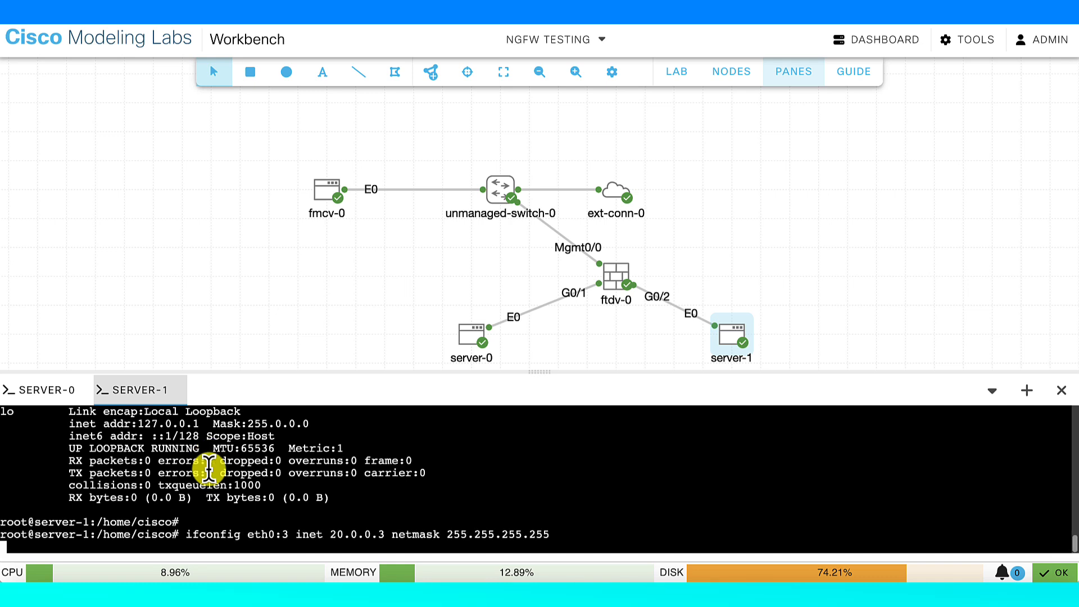
{"action": "key", "text": "Left"}
{"action": "key", "text": "Left"}
{"action": "key", "text": "Left"}
{"action": "key", "text": "Left"}
{"action": "key", "text": "Left"}
{"action": "key", "text": "Left"}
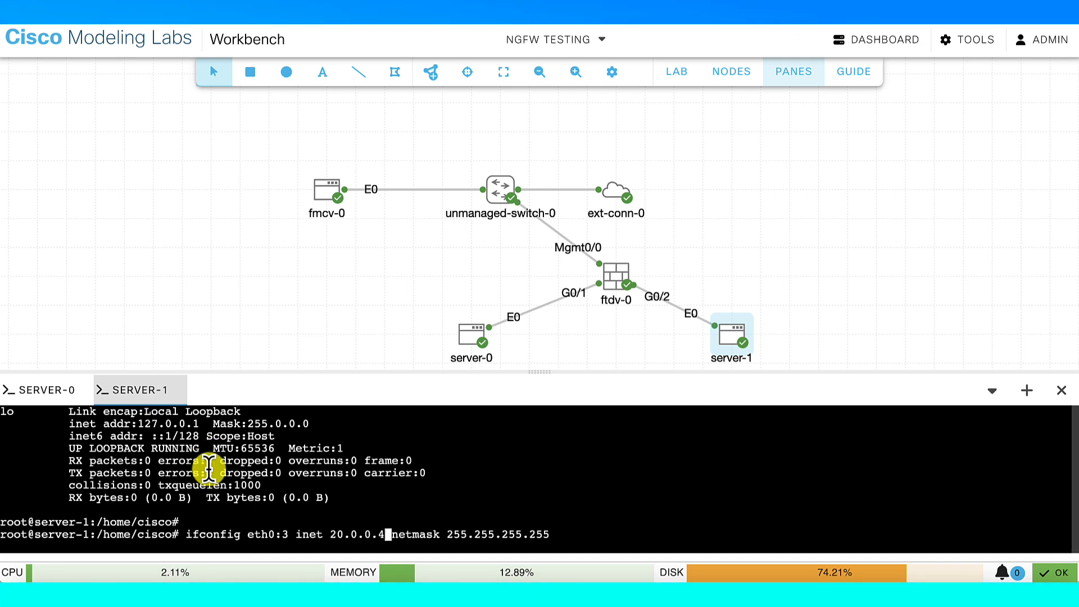
{"action": "key", "text": "Return"}
{"action": "key", "text": "ctrl+v"}
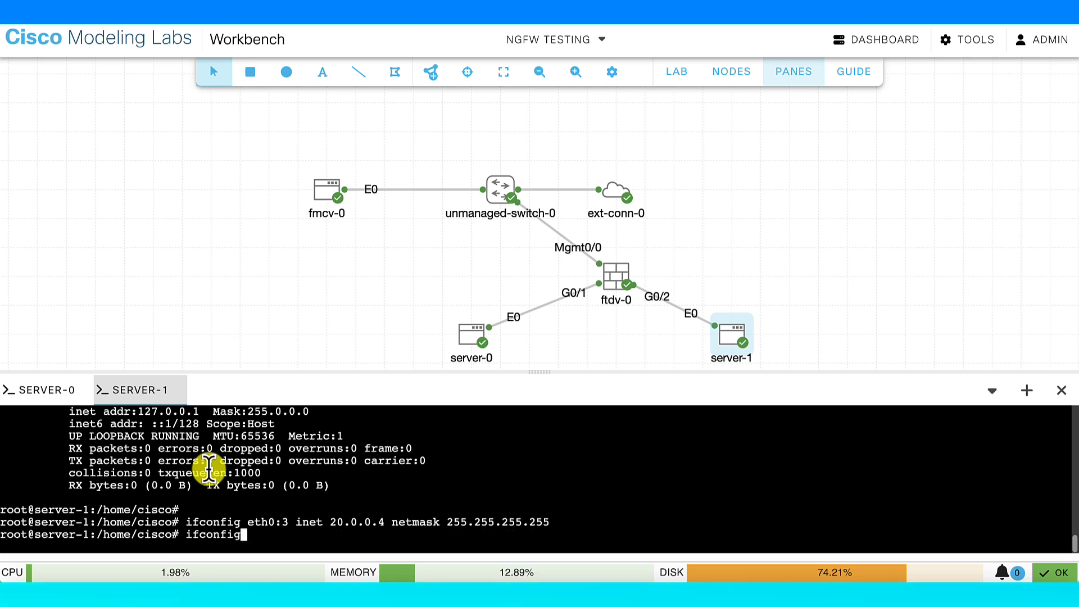
{"action": "key", "text": "Return"}
Create alias eth0:4 at 20.0.0.4 netmask 255.255.255.255 and list interfaces showing both aliases
{"action": "key", "text": "Up"}
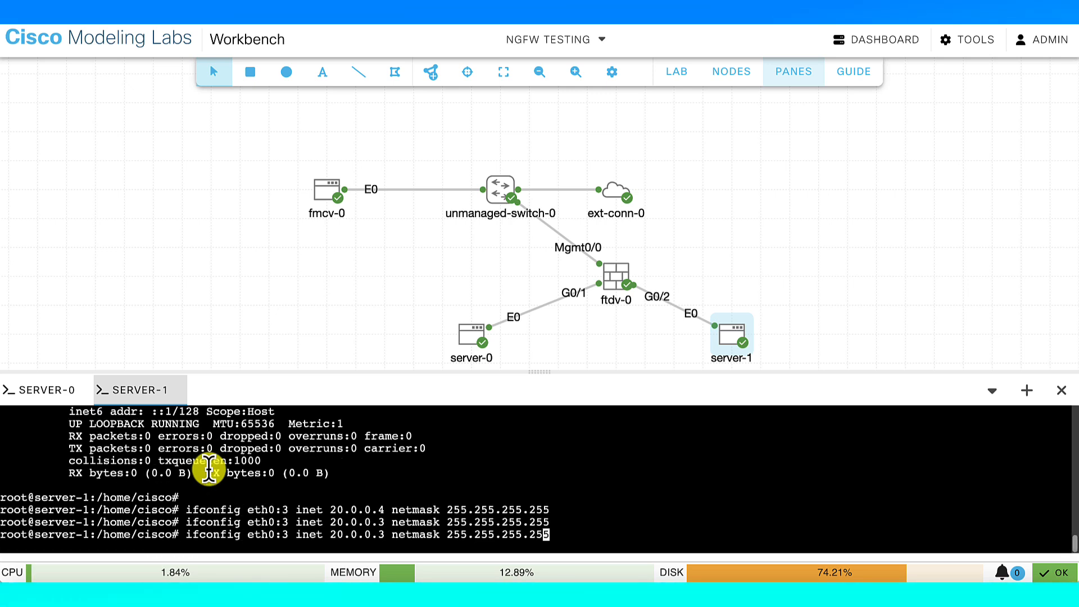
{"action": "key", "text": "Left"}
{"action": "key", "text": "Left"}
{"action": "key", "text": "Left"}
{"action": "key", "text": "Left"}
{"action": "key", "text": "Left"}
{"action": "key", "text": "Left"}
{"action": "key", "text": "Left"}
{"action": "key", "text": "Left"}
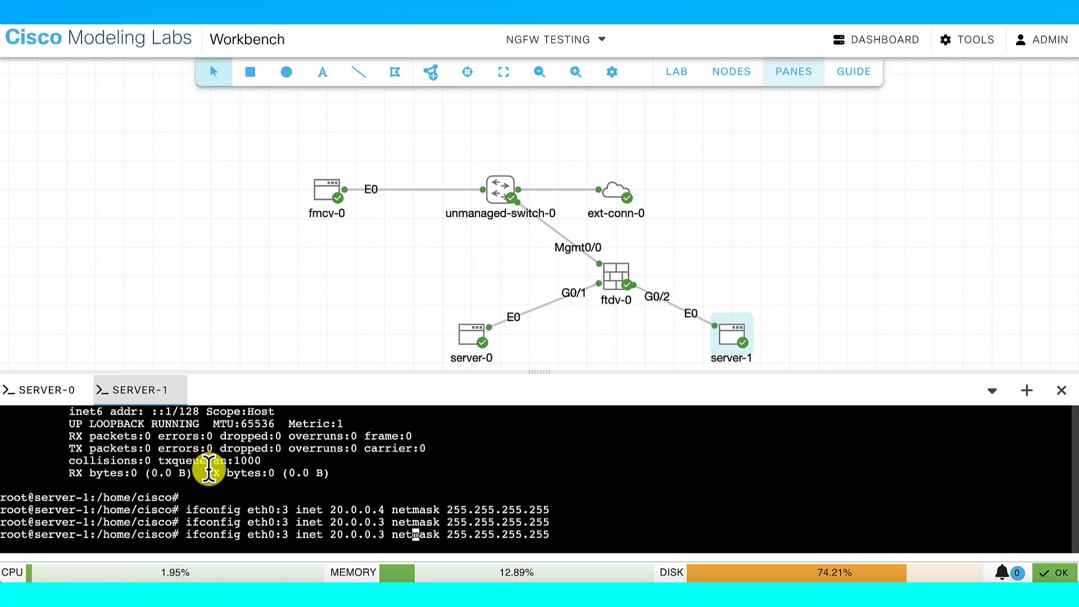
{"action": "key", "text": "BackSpace"}
{"action": "type", "text": "4"}
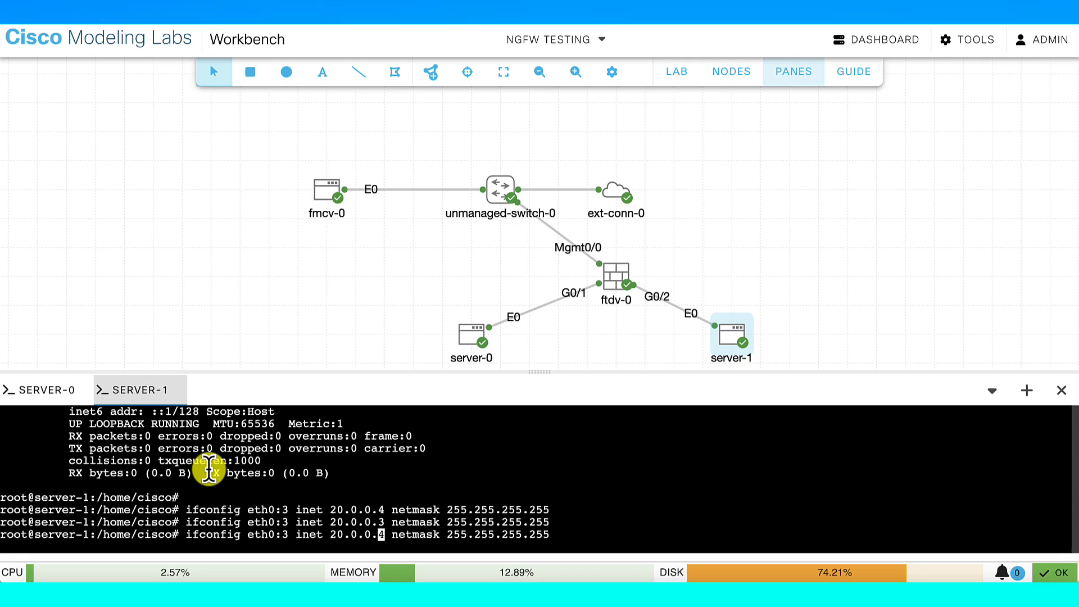
{"action": "key", "text": "Left"}
{"action": "key", "text": "Left"}
{"action": "key", "text": "Left"}
{"action": "key", "text": "Left"}
{"action": "key", "text": "Left"}
{"action": "key", "text": "Left"}
{"action": "key", "text": "BackSpace"}
{"action": "type", "text": "4"}
{"action": "key", "text": "Return"}
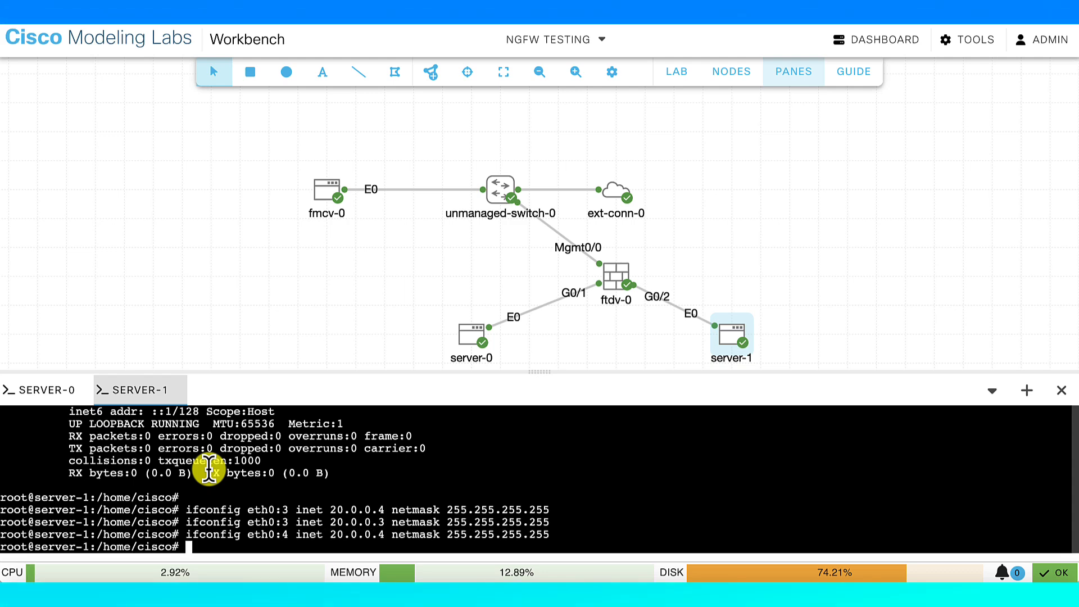
{"action": "type", "text": "ifconfig"}
{"action": "key", "text": "Return"}
{"action": "scroll", "coordinate": [209, 470], "scroll_direction": "up", "scroll_amount": 1}
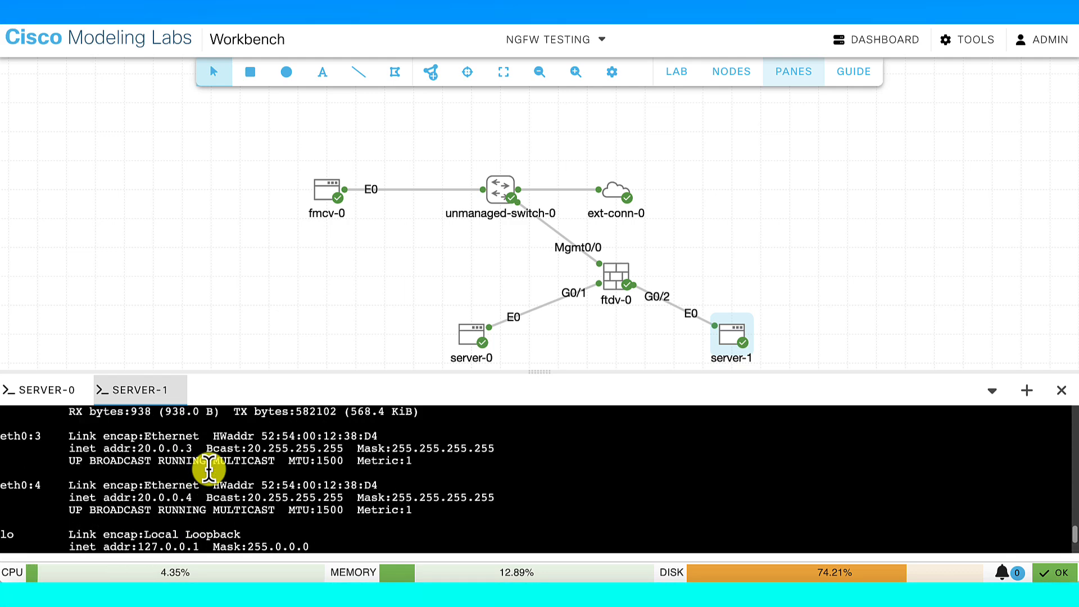
{"action": "scroll", "coordinate": [211, 471], "scroll_direction": "down", "scroll_amount": 3}
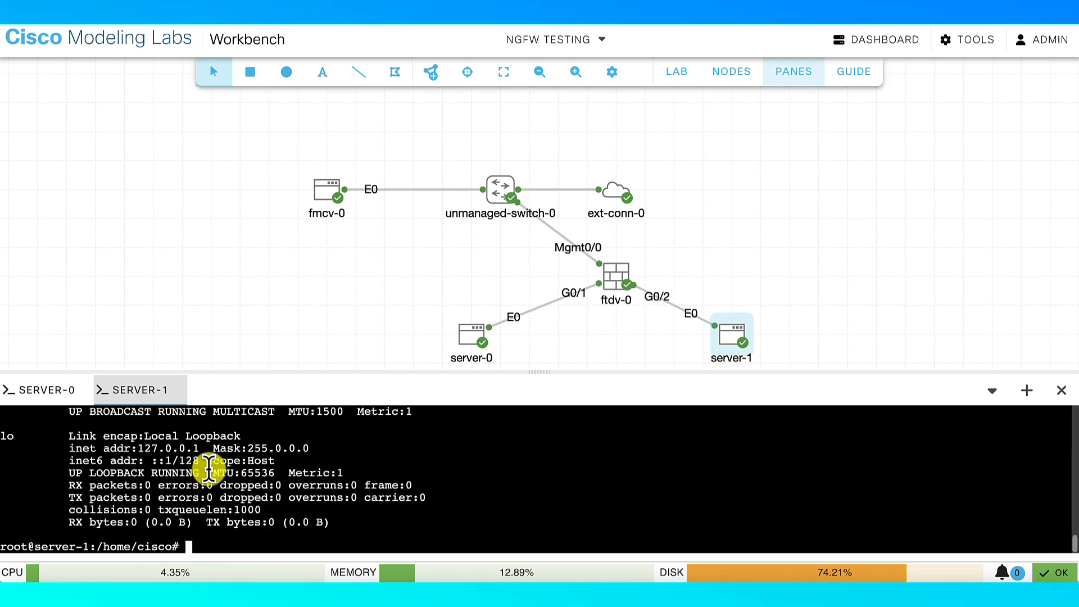
Ping 20.0.0.4 from server-0, which gets 100% packet loss
{"action": "left_click", "coordinate": [34, 389]}
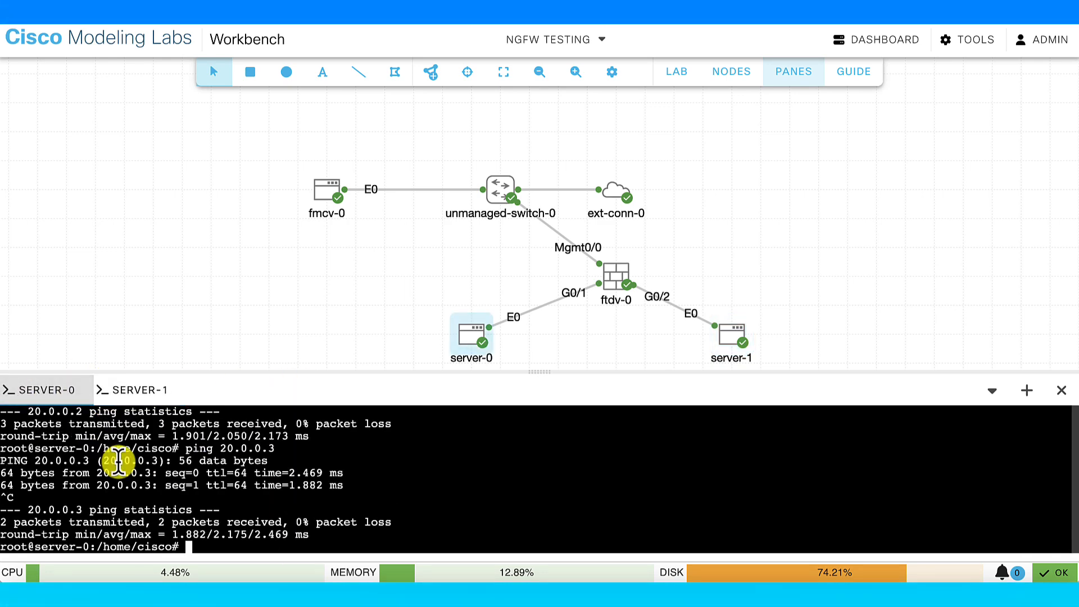
{"action": "key", "text": "Up"}
{"action": "type", "text": "4"}
{"action": "key", "text": "Return"}
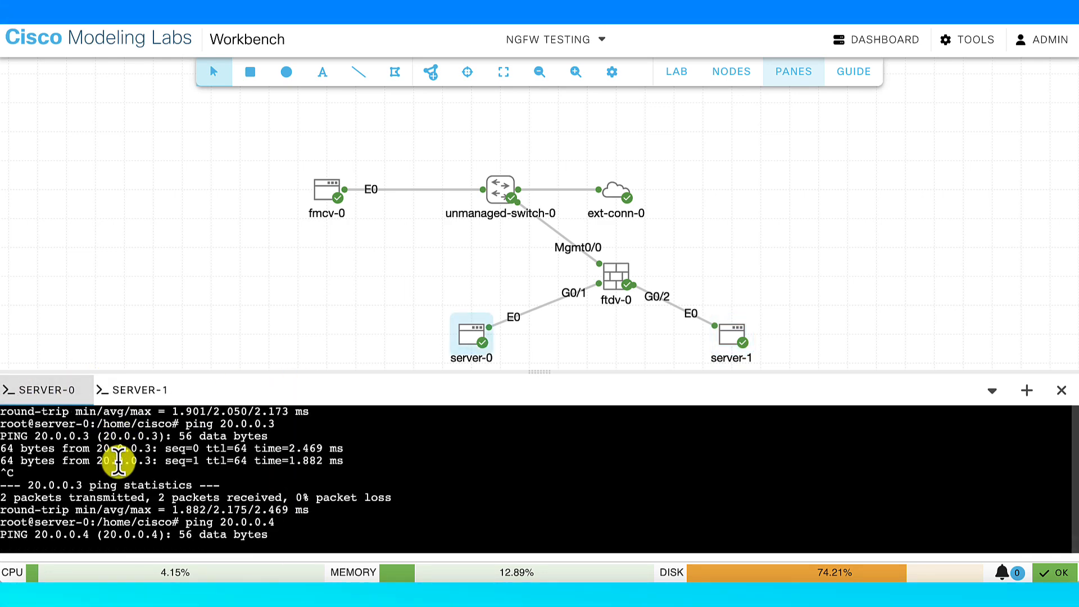
{"action": "key", "text": "ctrl+c"}
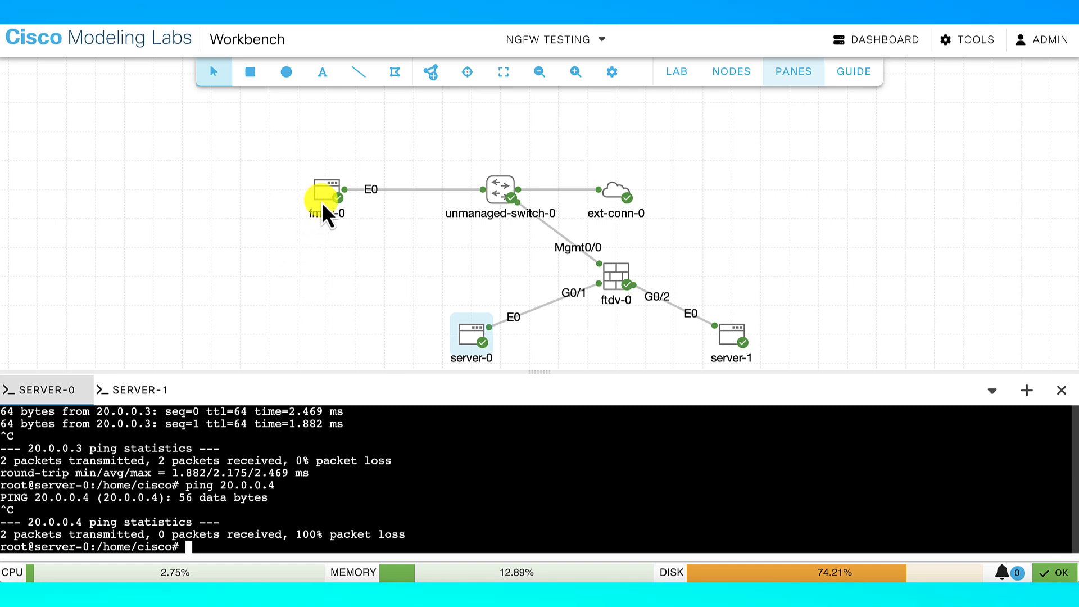
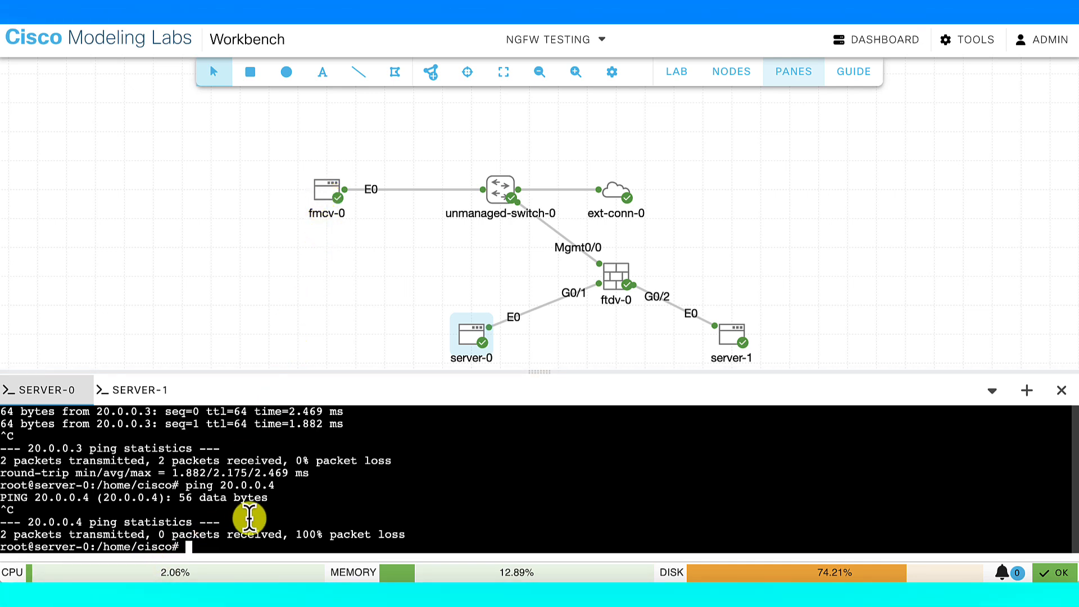
SSH into the CML controller at 10.122.58.49 on port 13239 and enter the password
{"action": "left_click", "coordinate": [85, 594]}
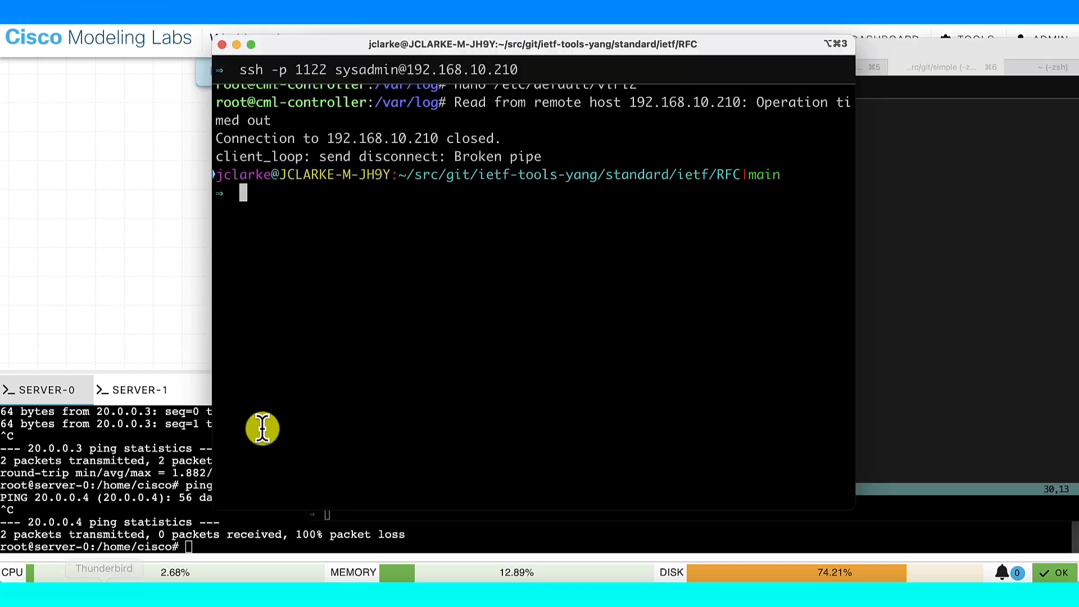
{"action": "key", "text": "Up"}
{"action": "key", "text": "Return"}
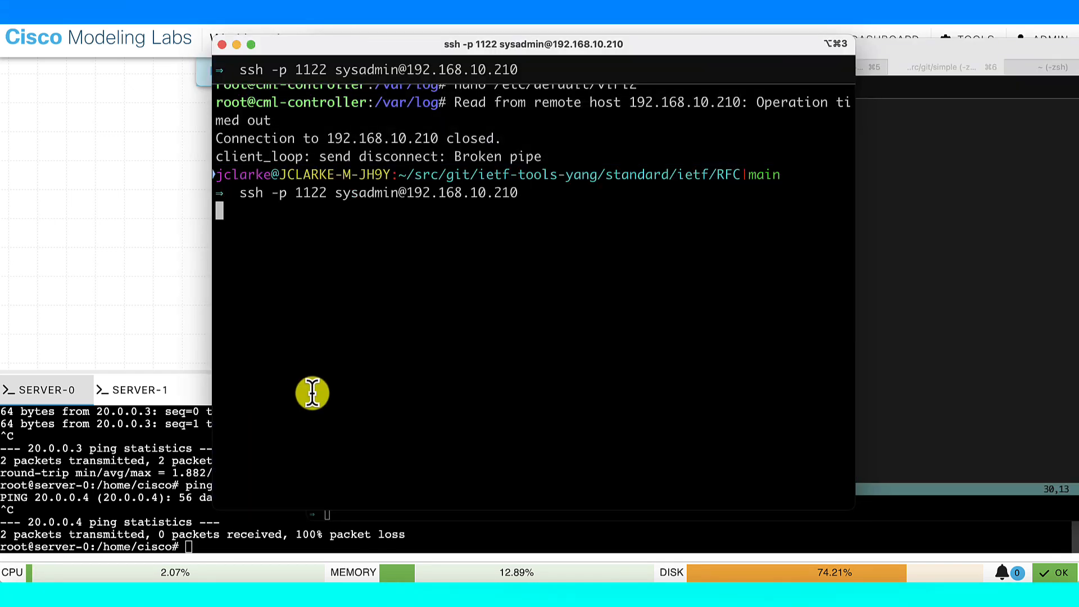
{"action": "key", "text": "ctrl+c"}
{"action": "type", "text": "ssh -p "}
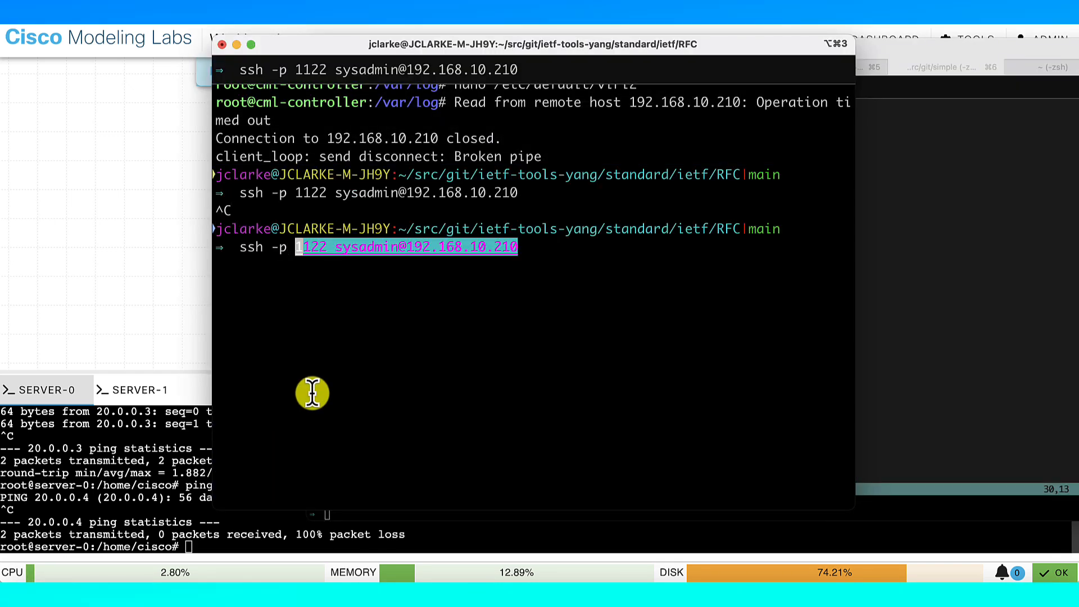
{"action": "type", "text": "12"}
{"action": "key", "text": "Right"}
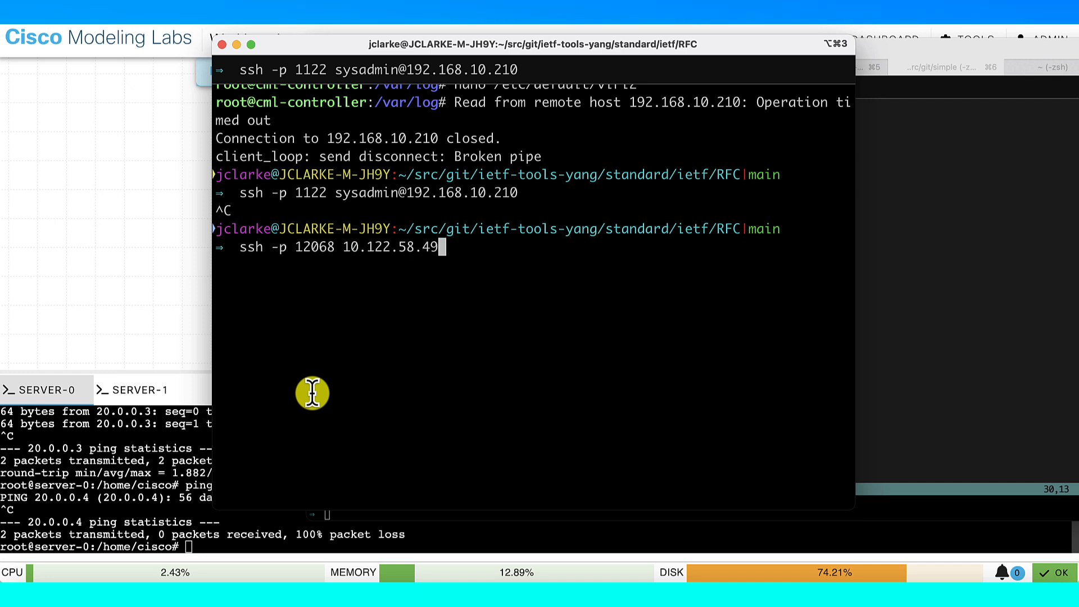
{"action": "key", "text": "Return"}
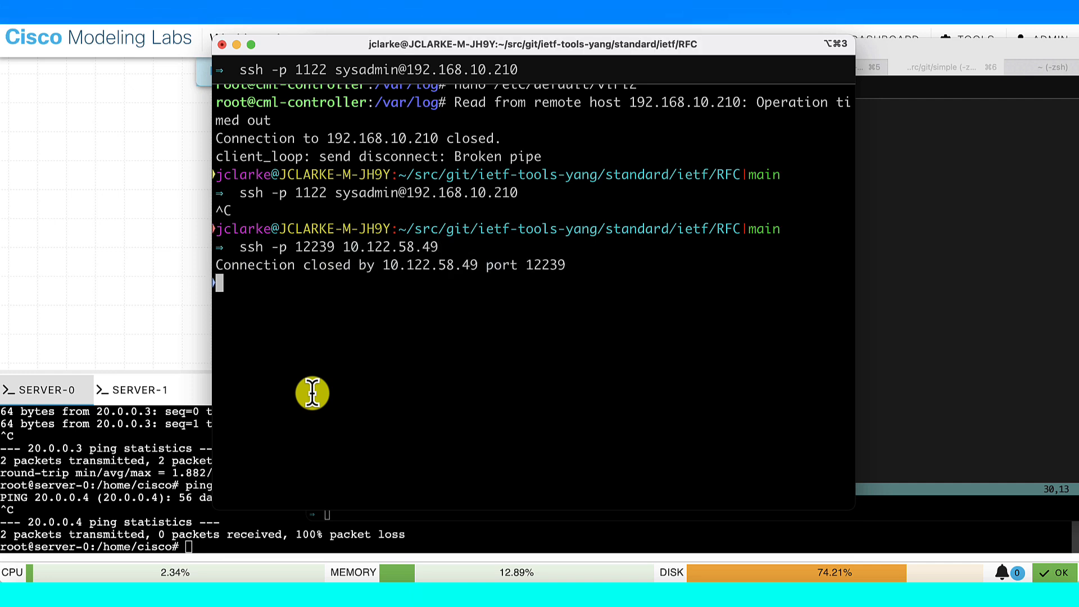
{"action": "key", "text": "Up"}
{"action": "key", "text": "ctrl+u"}
{"action": "type", "text": "ssh -p 13"}
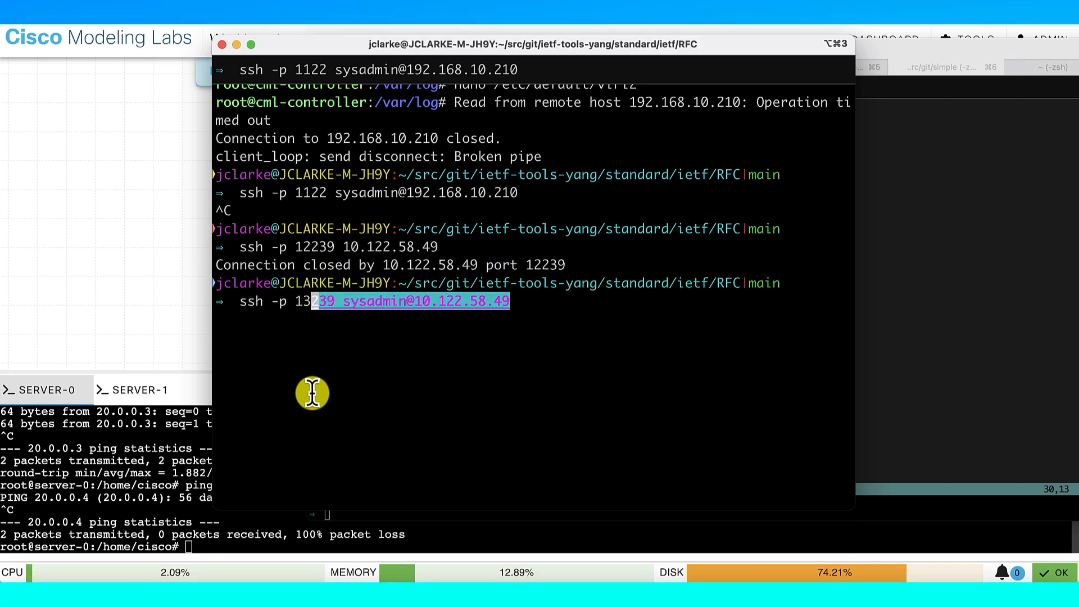
{"action": "key", "text": "Right"}
{"action": "key", "text": "Return"}
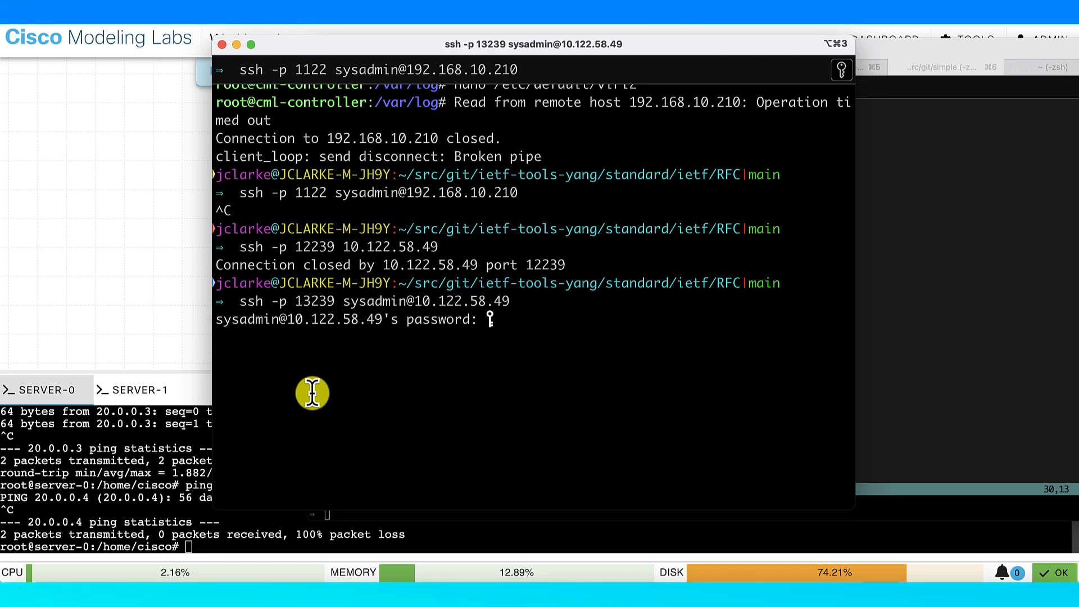
{"action": "key", "text": "Return"}
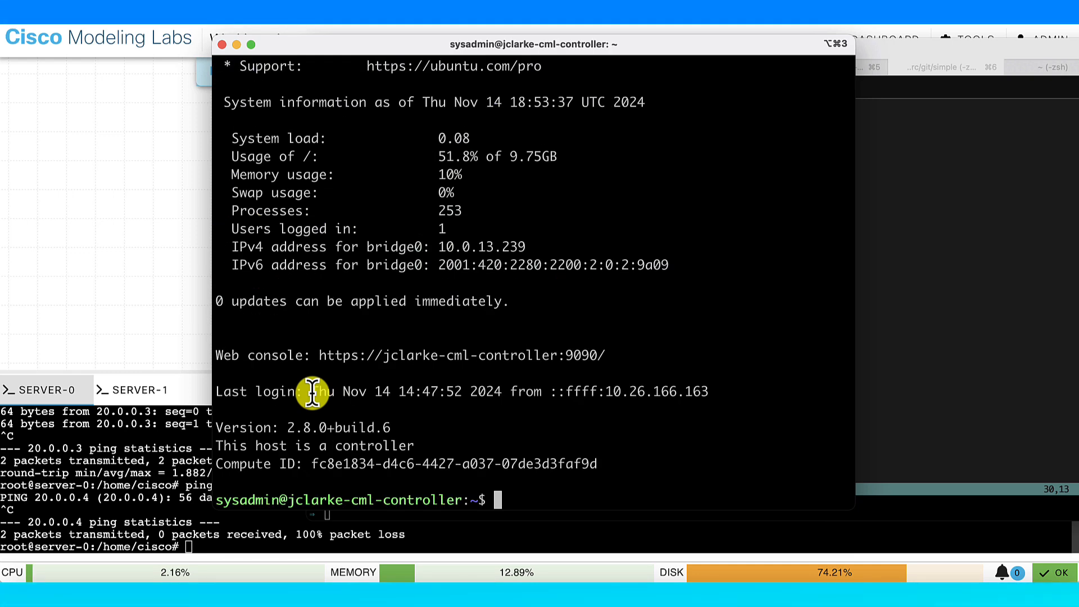
Add an SSH port forward from local 8443 to 192.168.255.183:443 via the ~C escape
{"action": "key", "text": "Return"}
{"action": "key", "text": "Return"}
{"action": "type", "text": "~C"}
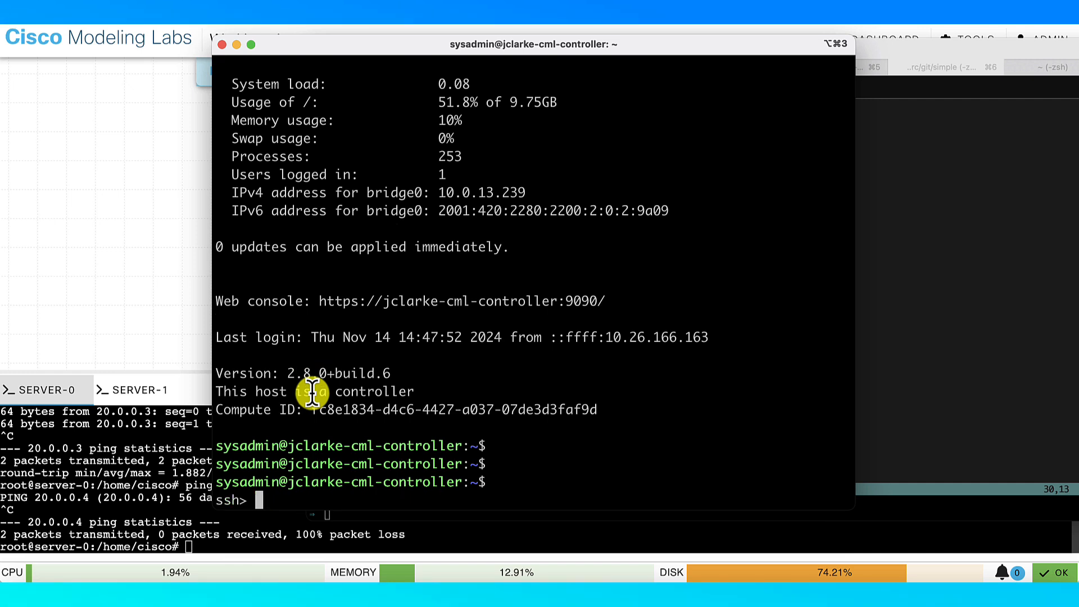
{"action": "type", "text": "-L 8443:"}
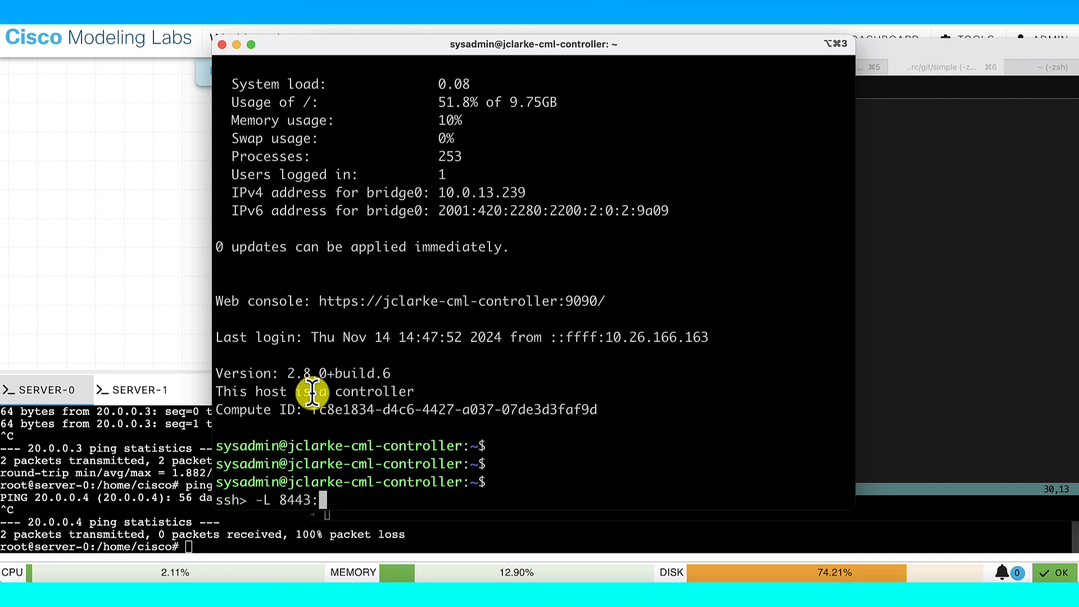
{"action": "type", "text": "192.168."}
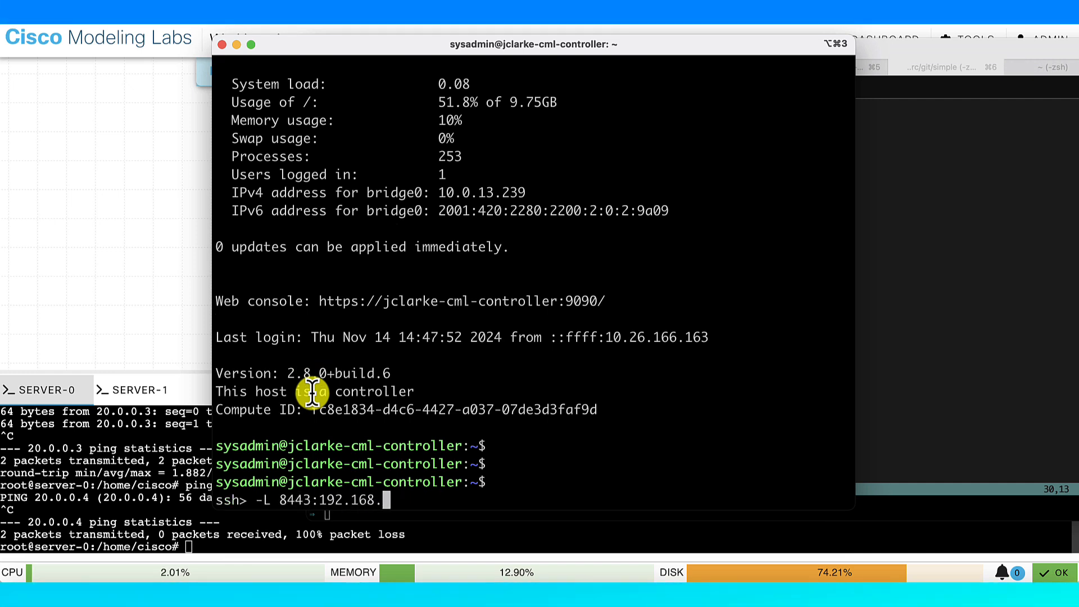
{"action": "key", "text": "BackSpace"}
{"action": "key", "text": "BackSpace"}
{"action": "key", "text": "BackSpace"}
{"action": "key", "text": "BackSpace"}
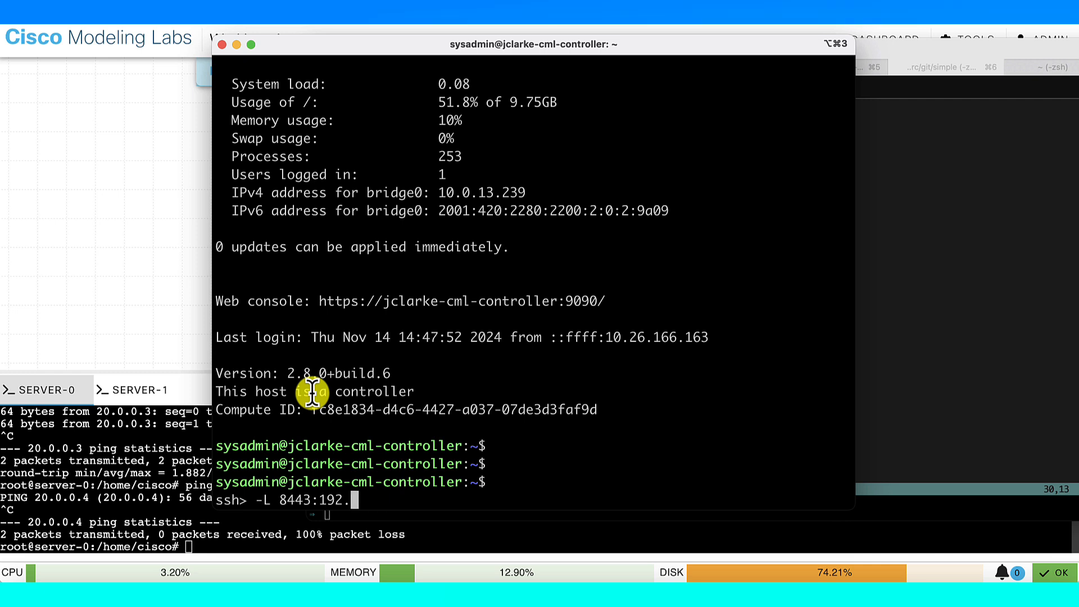
{"action": "type", "text": "192.1"}
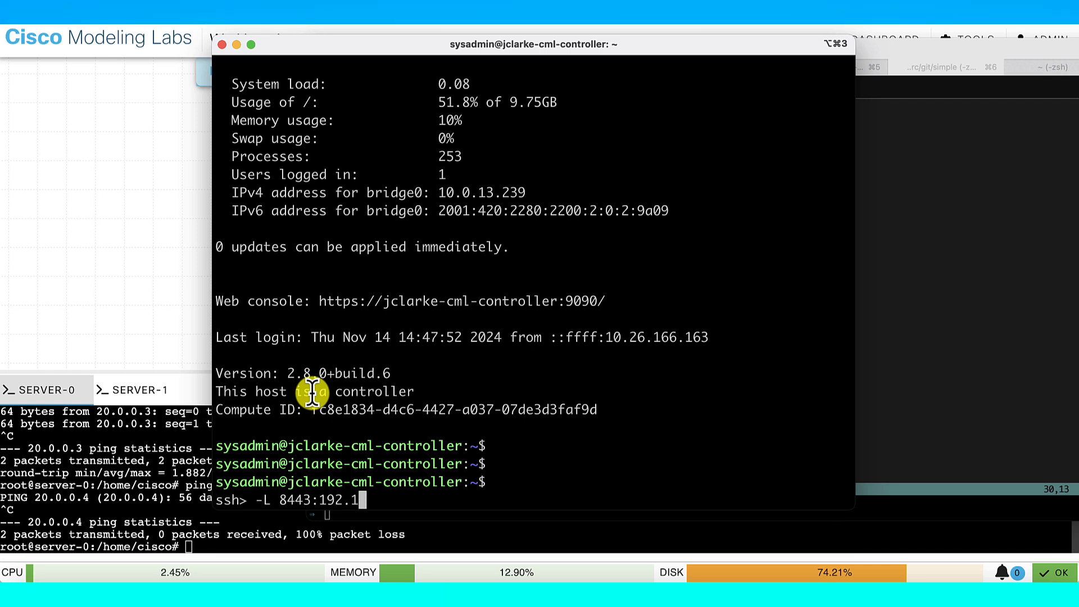
{"action": "type", "text": "68.255.183:443"}
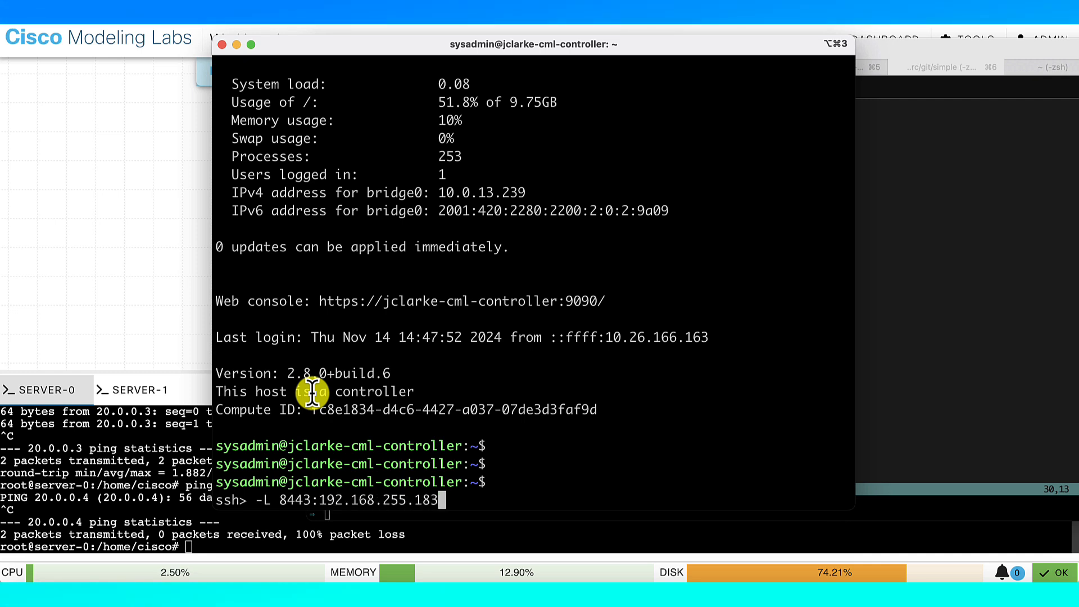
{"action": "key", "text": "Return"}
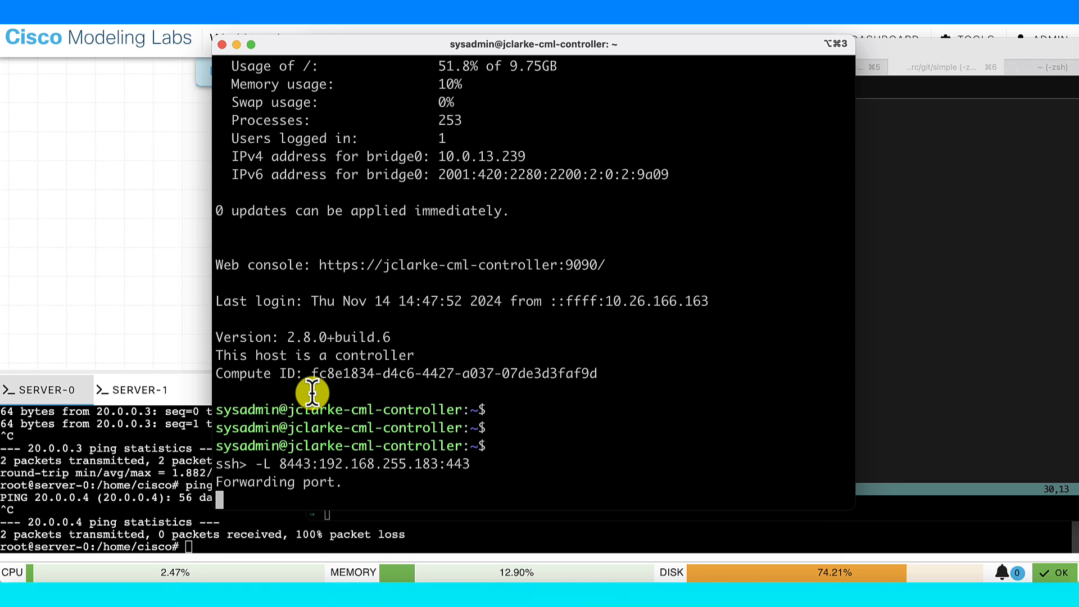
Load localhost:8443 in a new Firefox tab
{"action": "left_click", "coordinate": [169, 329]}
{"action": "key", "text": "super+t"}
{"action": "type", "text": "localhost:8"}
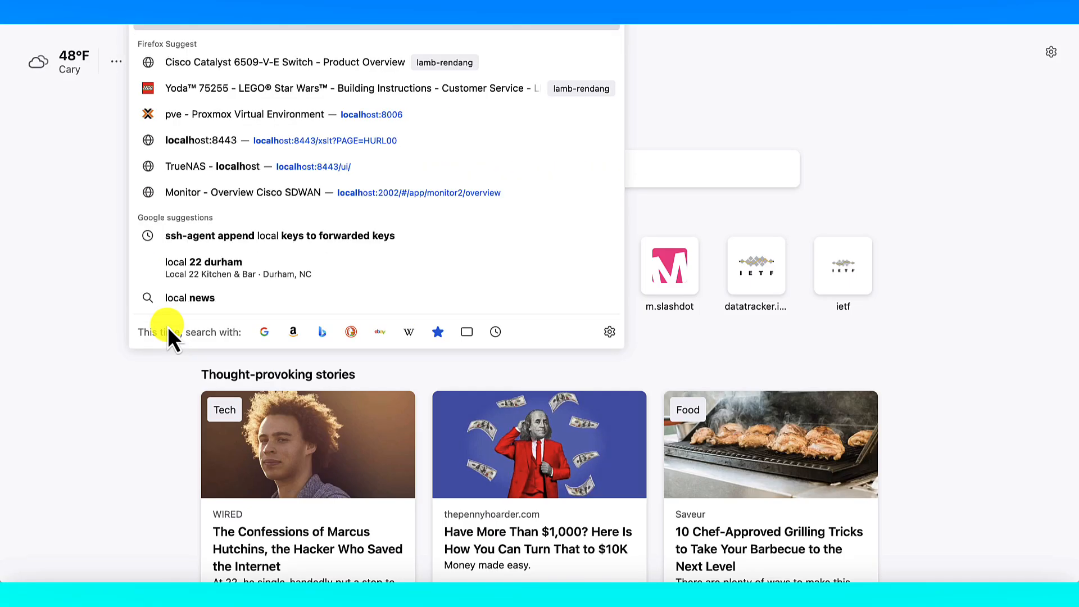
{"action": "type", "text": "443"}
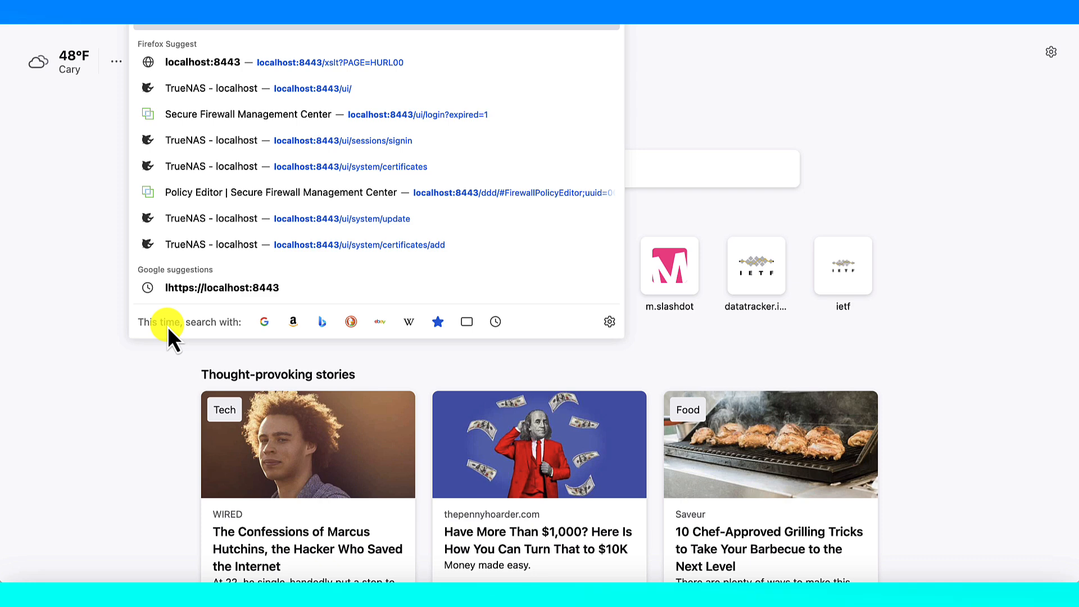
{"action": "key", "text": "Return"}
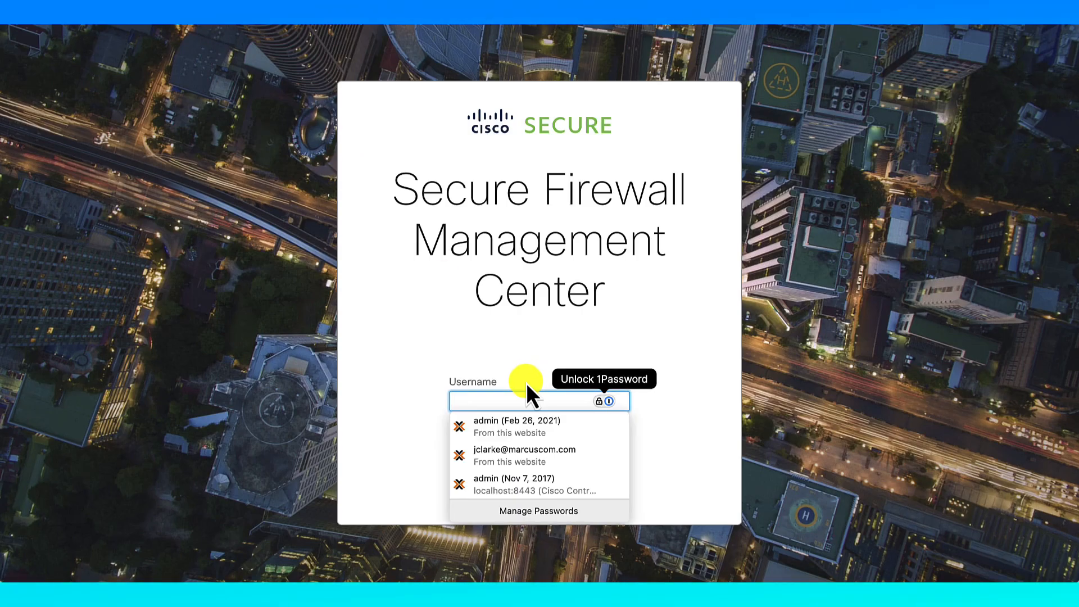
Log in as admin with the account password and decline updating the saved password
{"action": "left_click", "coordinate": [503, 401]}
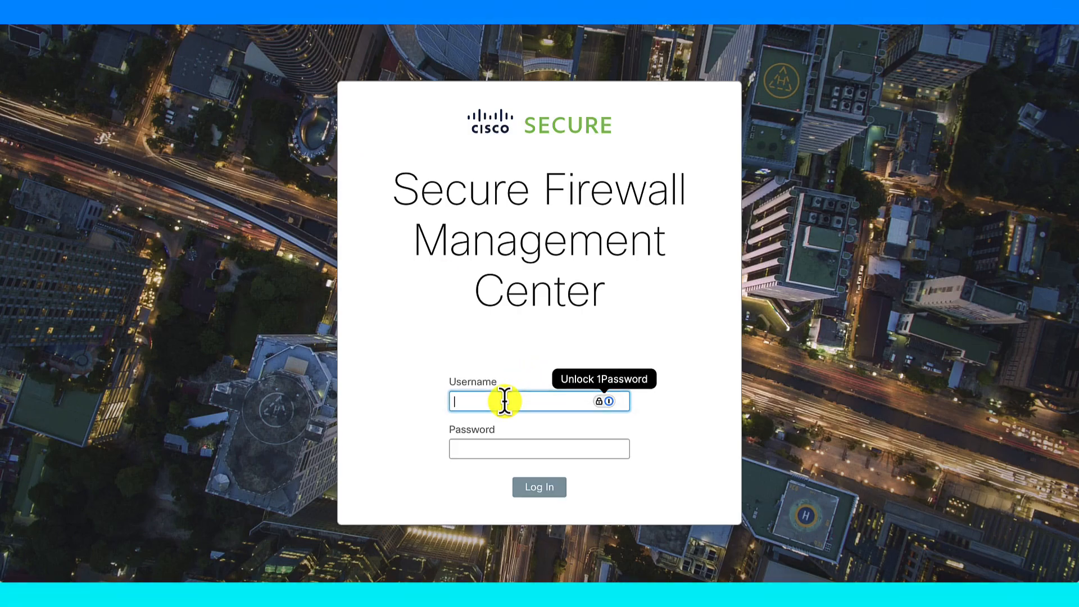
{"action": "type", "text": "admin"}
{"action": "key", "text": "Tab"}
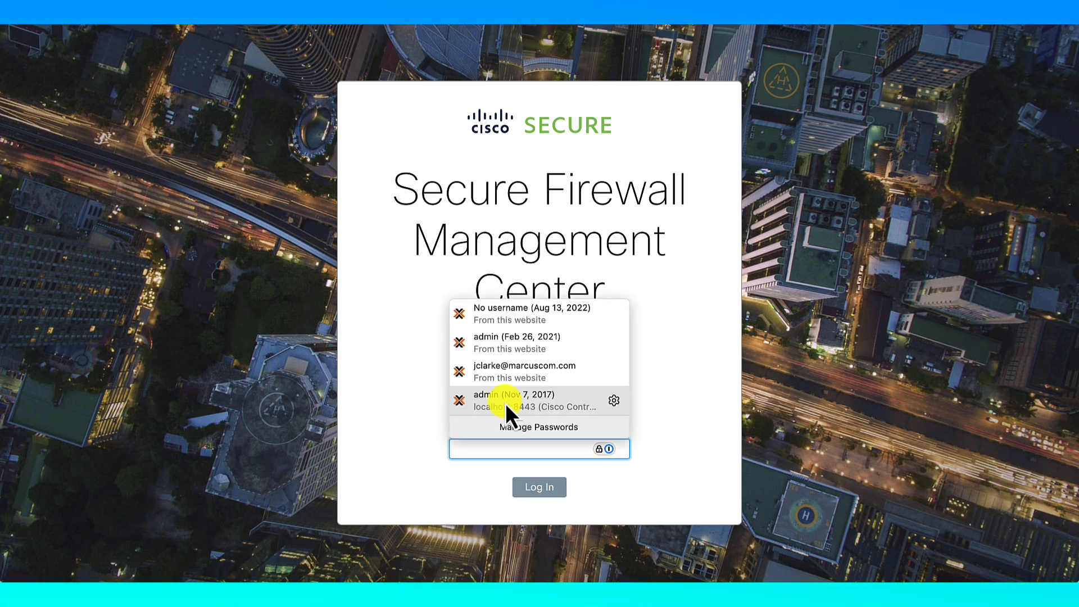
{"action": "type", "text": "*********"}
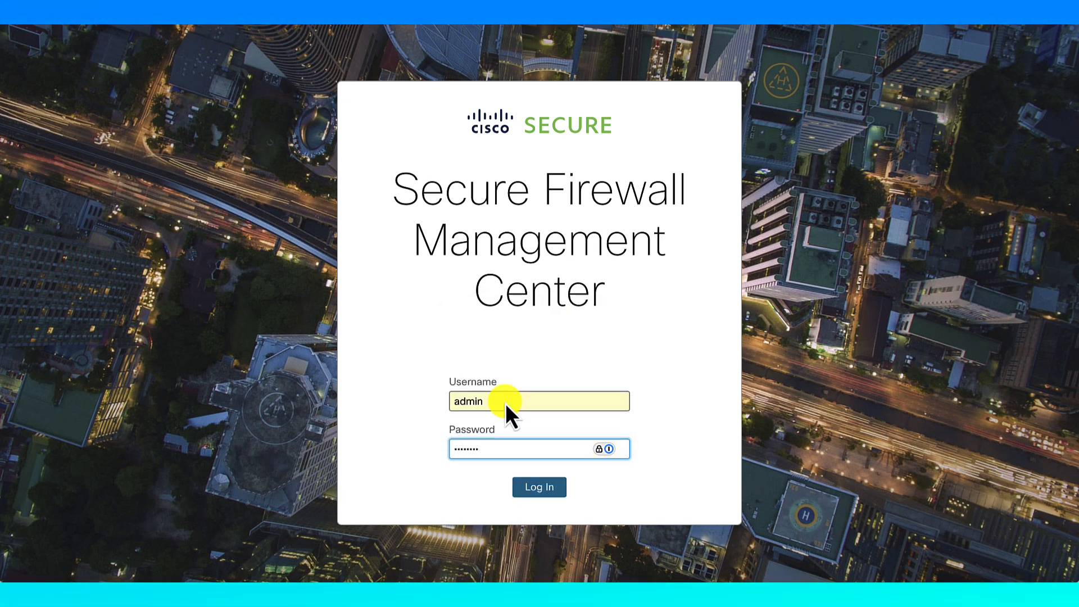
{"action": "key", "text": "Return"}
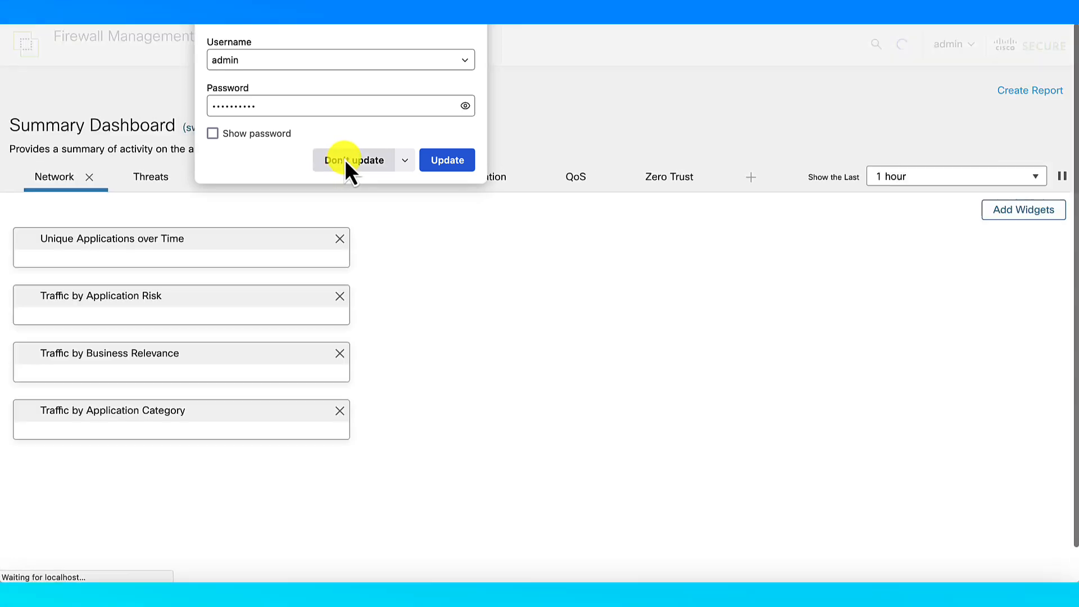
{"action": "left_click", "coordinate": [346, 161]}
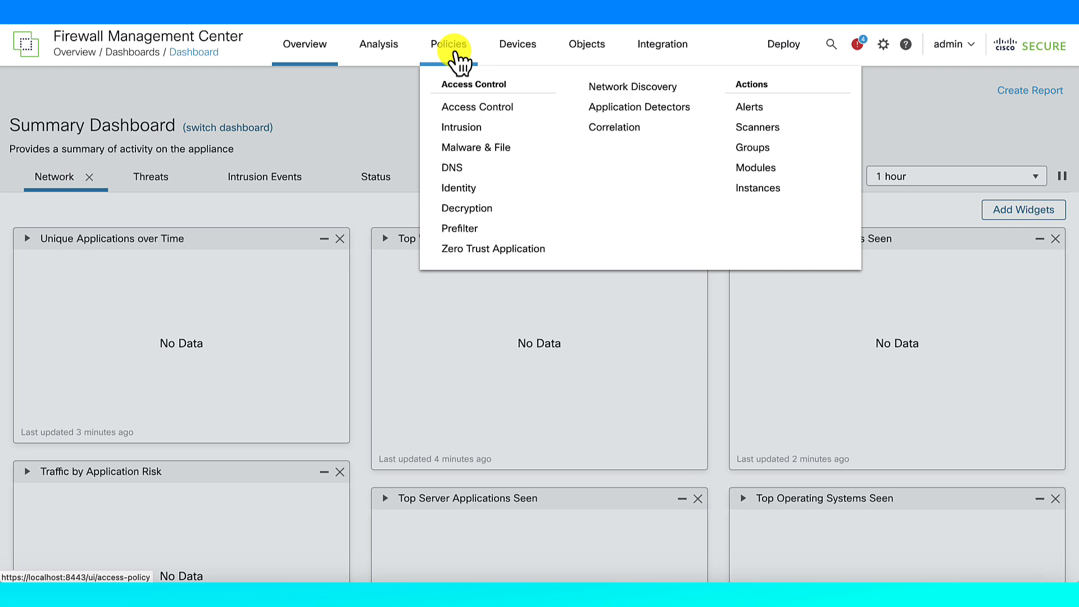
Open the first-acl-p policy from Policies > Access Control and inspect its three Allow rules
{"action": "left_click", "coordinate": [455, 53]}
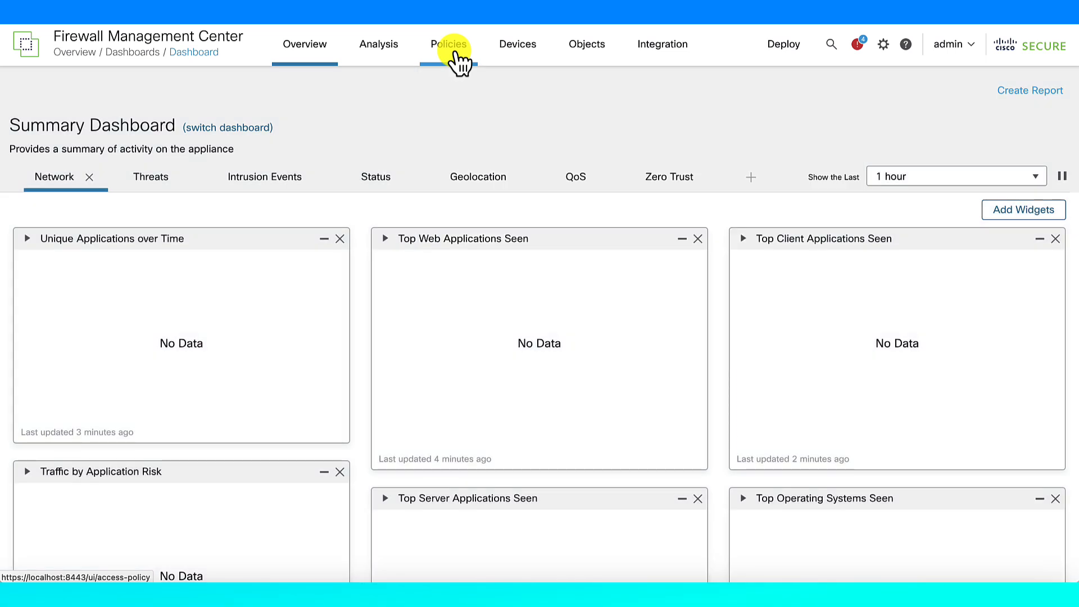
{"action": "left_click", "coordinate": [451, 53]}
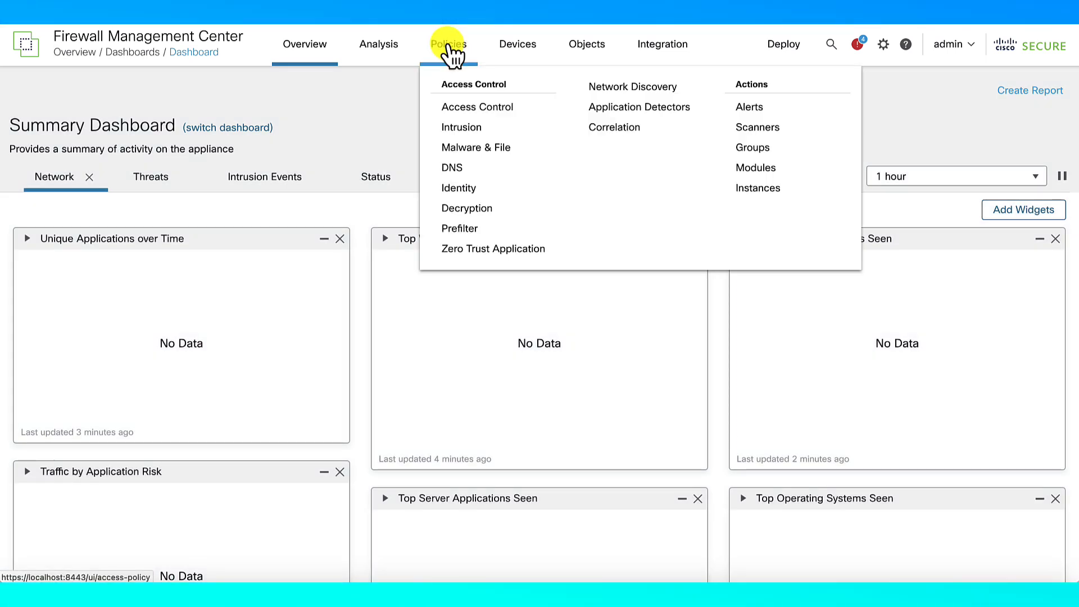
{"action": "left_click", "coordinate": [487, 108]}
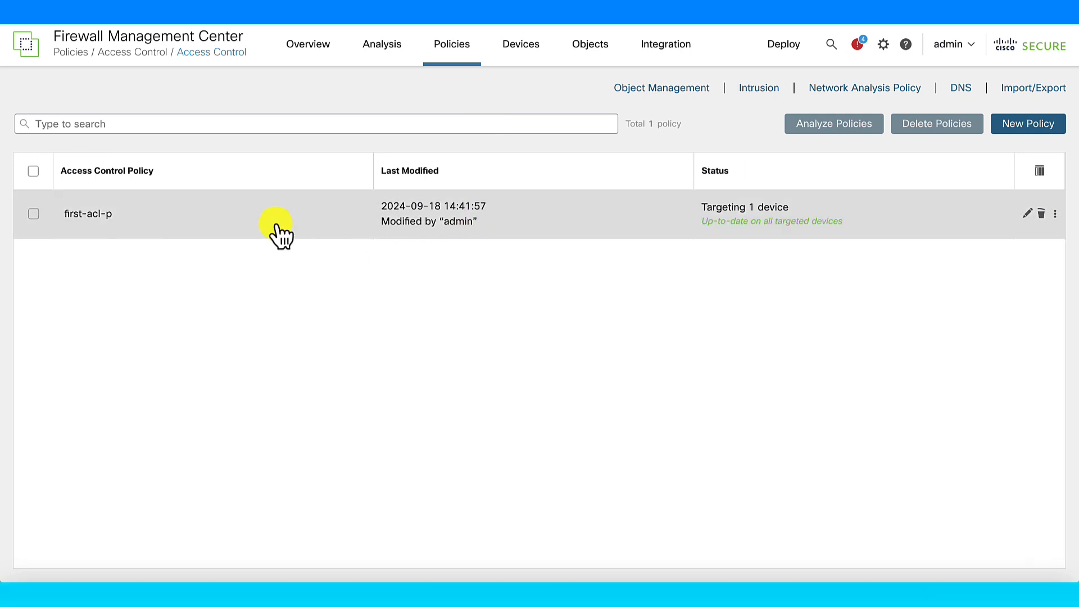
{"action": "left_click", "coordinate": [275, 224]}
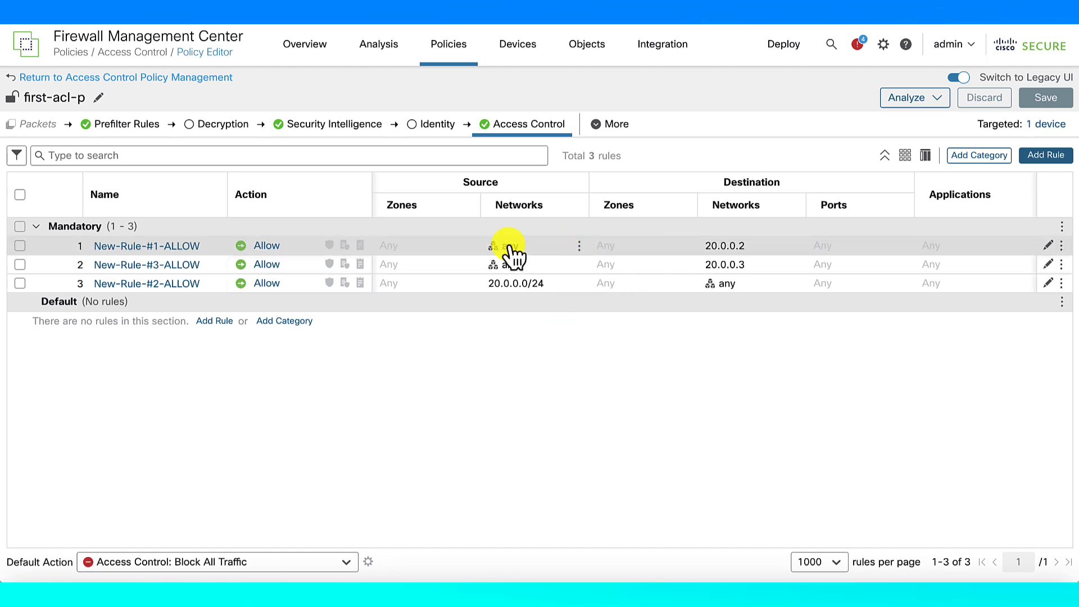
{"action": "mouse_move", "coordinate": [510, 255]}
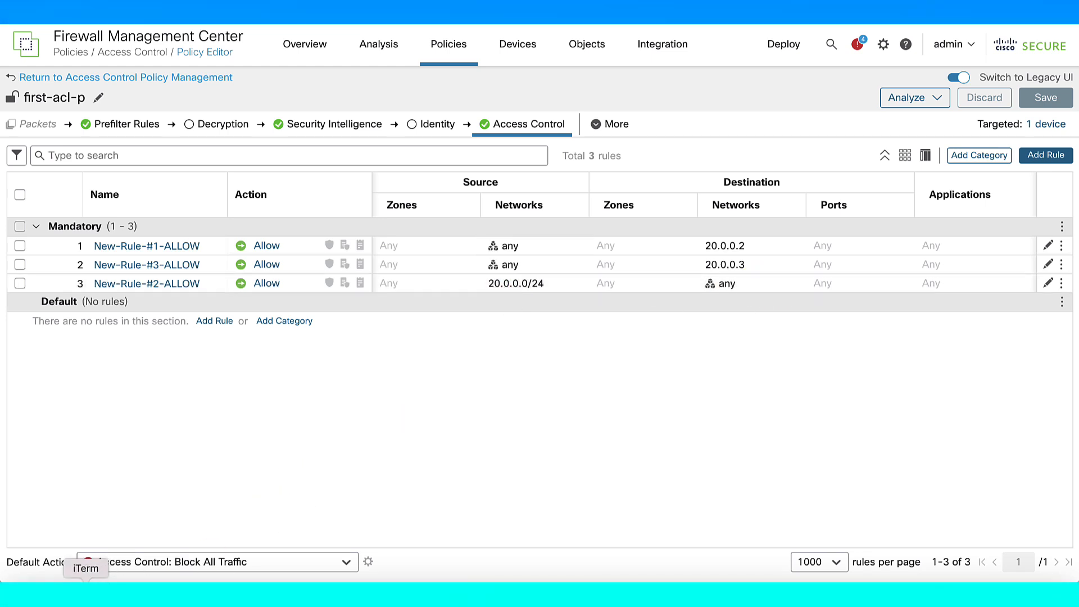
{"action": "left_click", "coordinate": [86, 593]}
{"action": "left_click", "coordinate": [120, 436]}
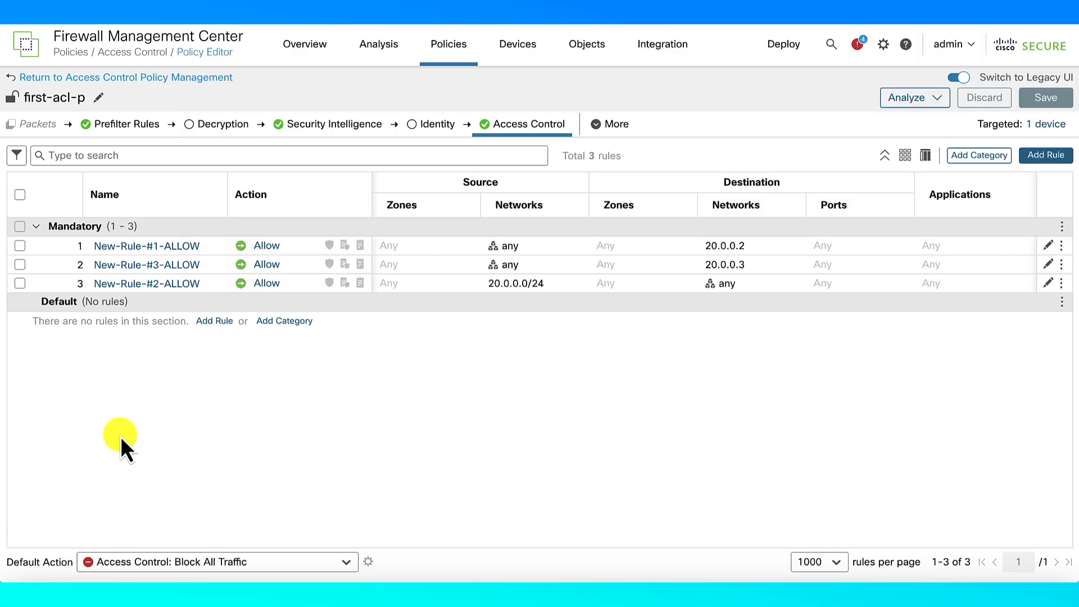
Add a new rule and set any-ipv4 as its source network
{"action": "left_click", "coordinate": [1048, 158]}
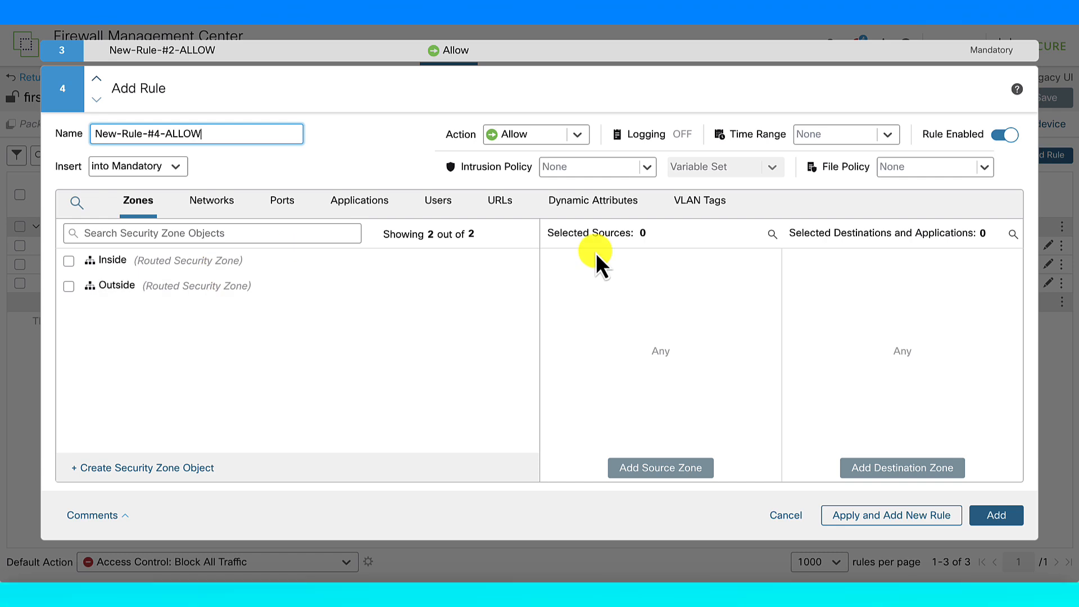
{"action": "left_click", "coordinate": [213, 204]}
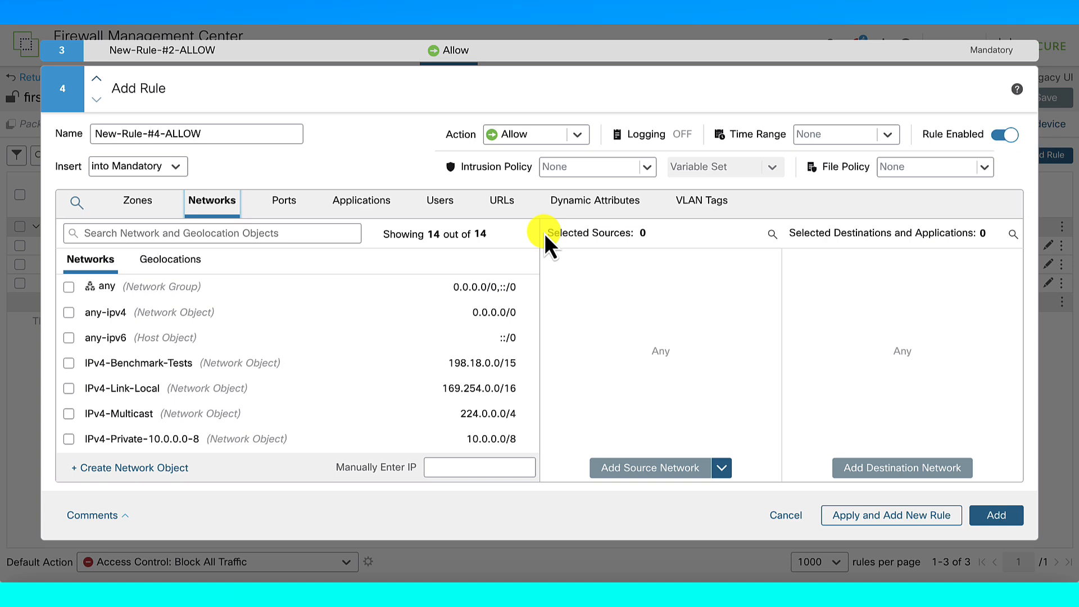
{"action": "left_click", "coordinate": [443, 467]}
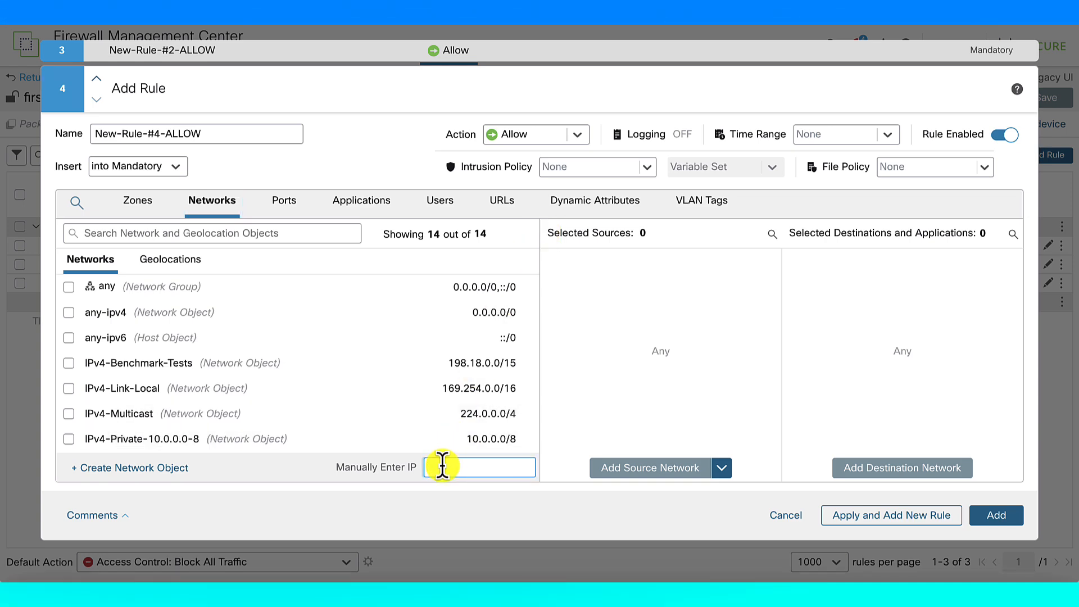
{"action": "left_click", "coordinate": [146, 313]}
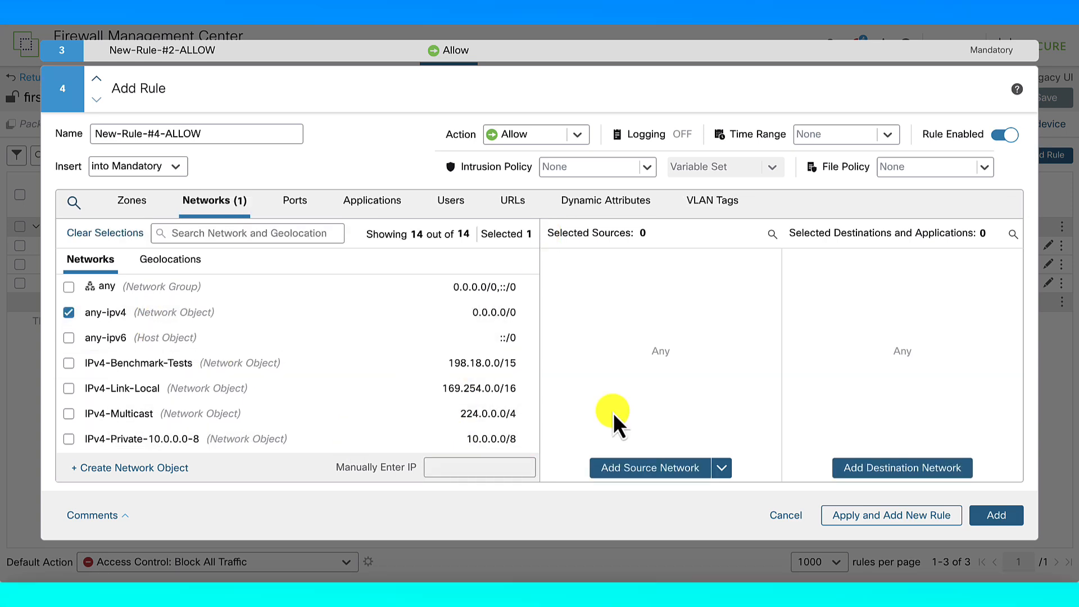
{"action": "left_click", "coordinate": [647, 468]}
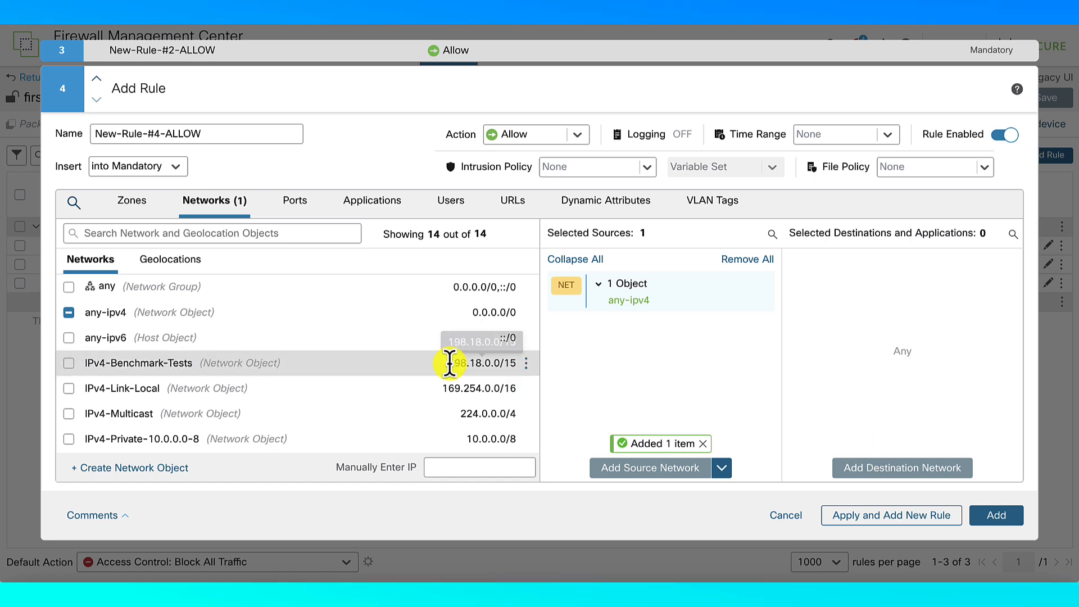
Enter 20.0.0.4 as a manual address and begin creating a network object for it
{"action": "left_click", "coordinate": [443, 467]}
{"action": "type", "text": "2"}
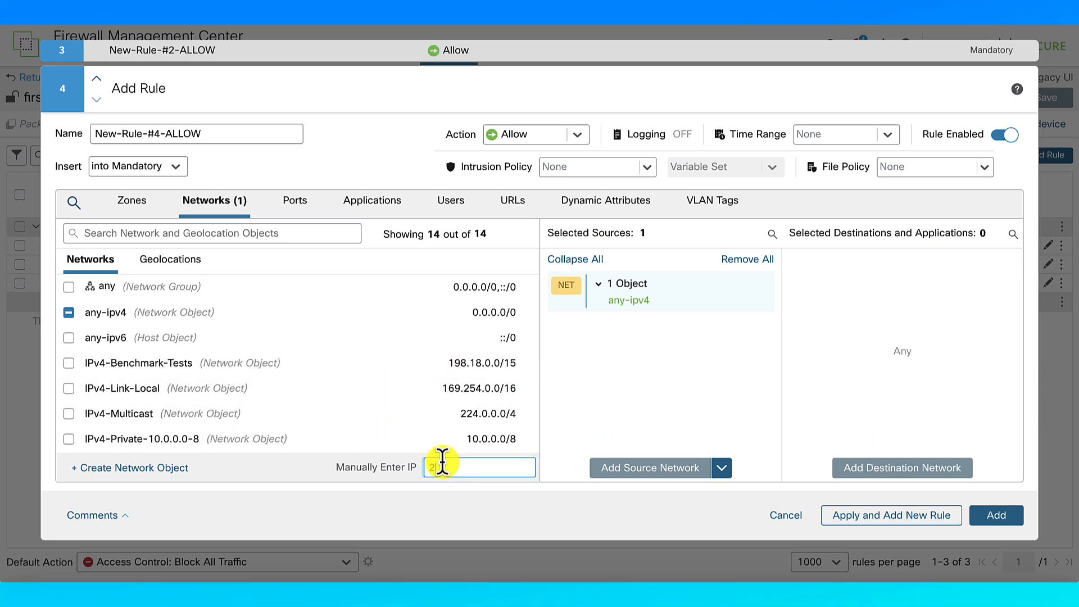
{"action": "type", "text": "00.0.0.4"}
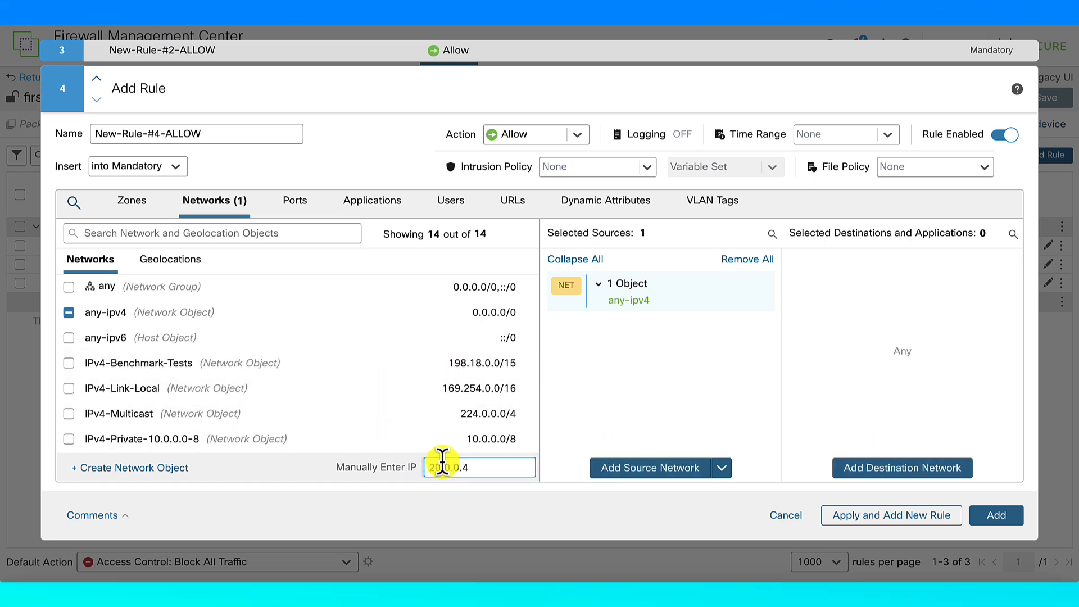
{"action": "left_click", "coordinate": [179, 470]}
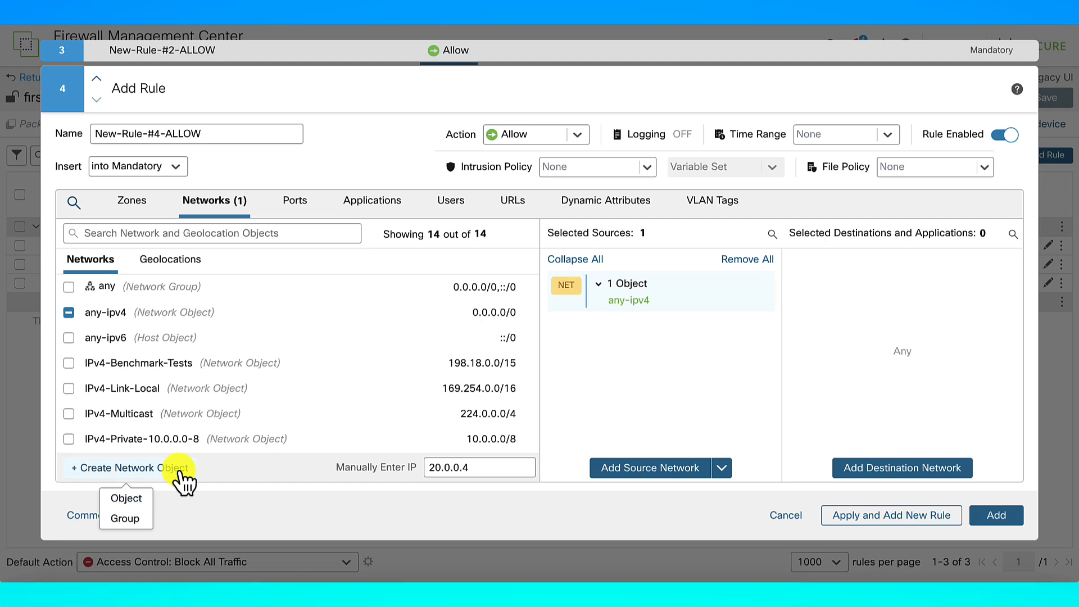
{"action": "left_click", "coordinate": [139, 502]}
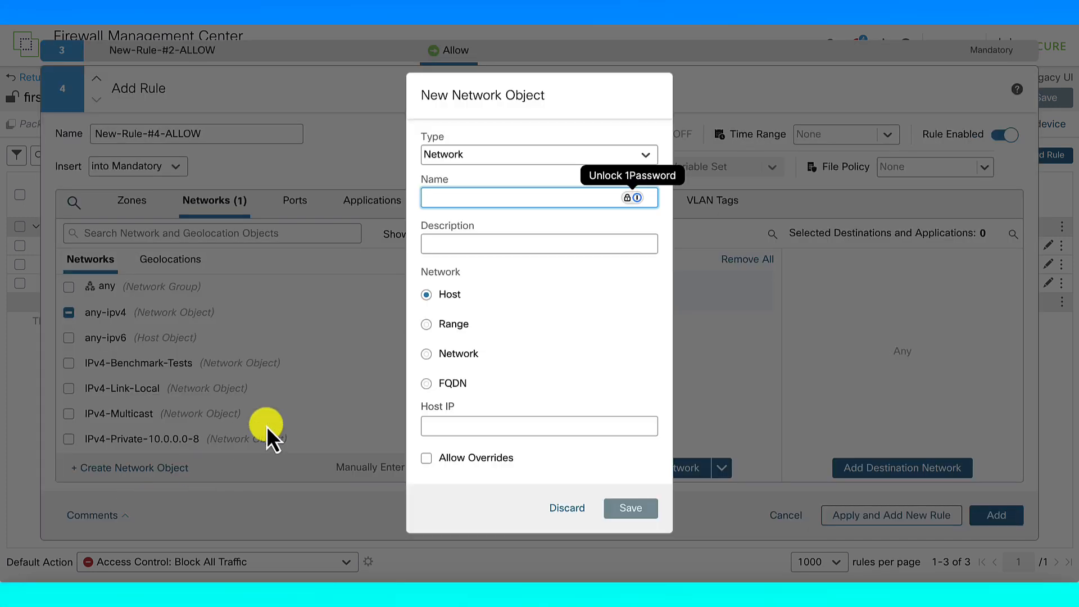
{"action": "left_click", "coordinate": [551, 500]}
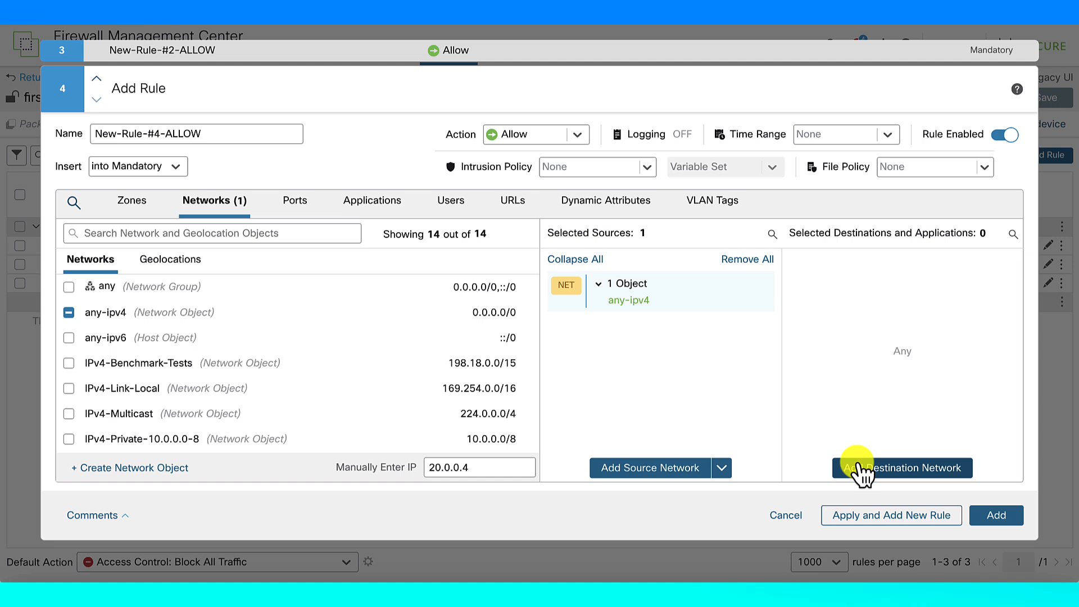
{"action": "left_click", "coordinate": [498, 471]}
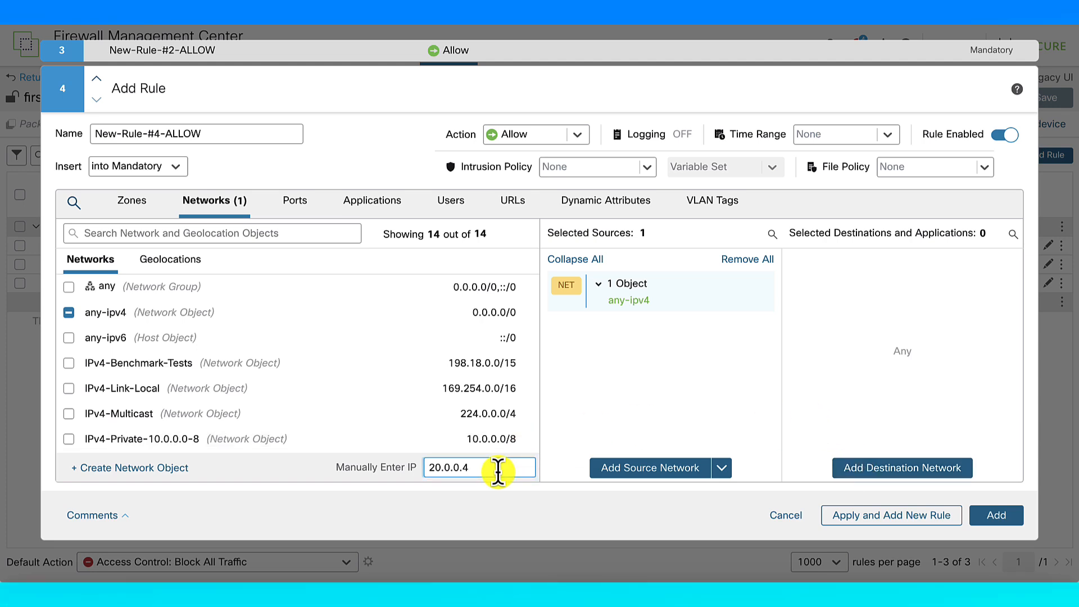
{"action": "scroll", "coordinate": [248, 419], "scroll_direction": "down", "scroll_amount": 5}
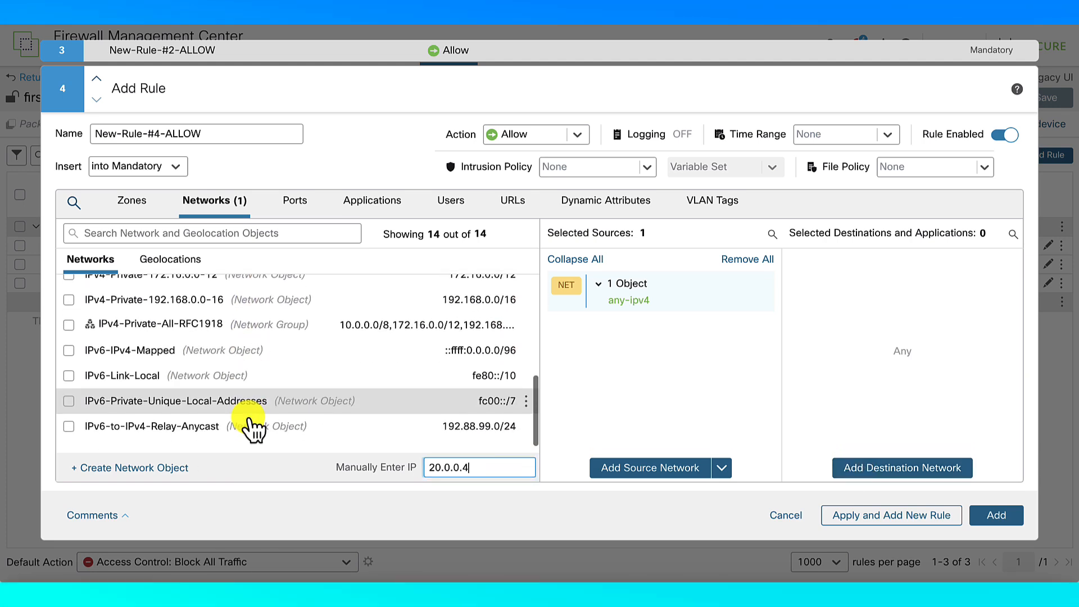
{"action": "scroll", "coordinate": [248, 419], "scroll_direction": "up", "scroll_amount": 5}
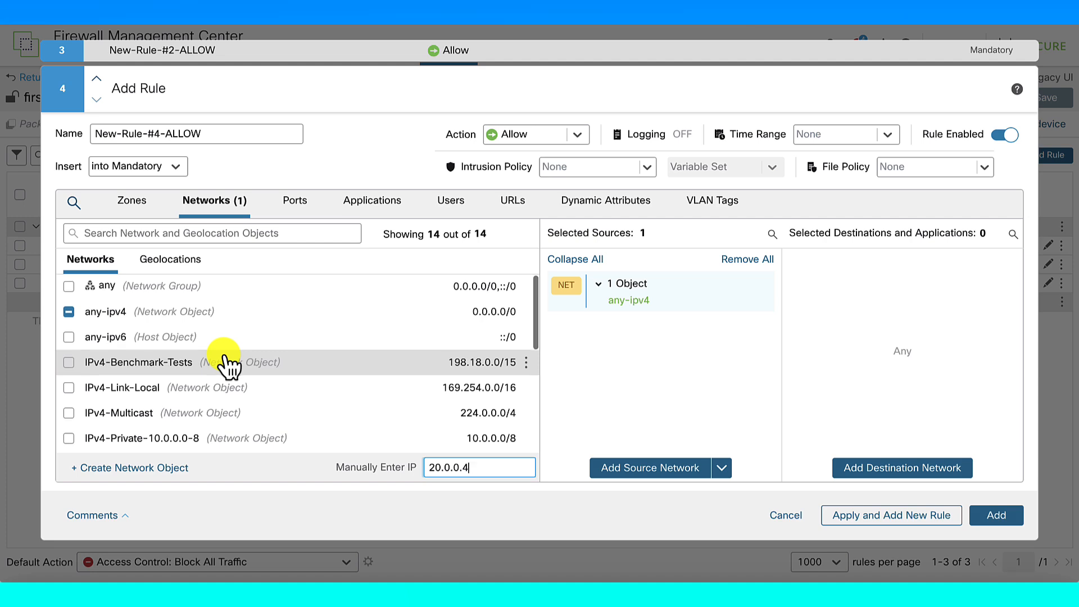
{"action": "scroll", "coordinate": [228, 364], "scroll_direction": "down", "scroll_amount": 5}
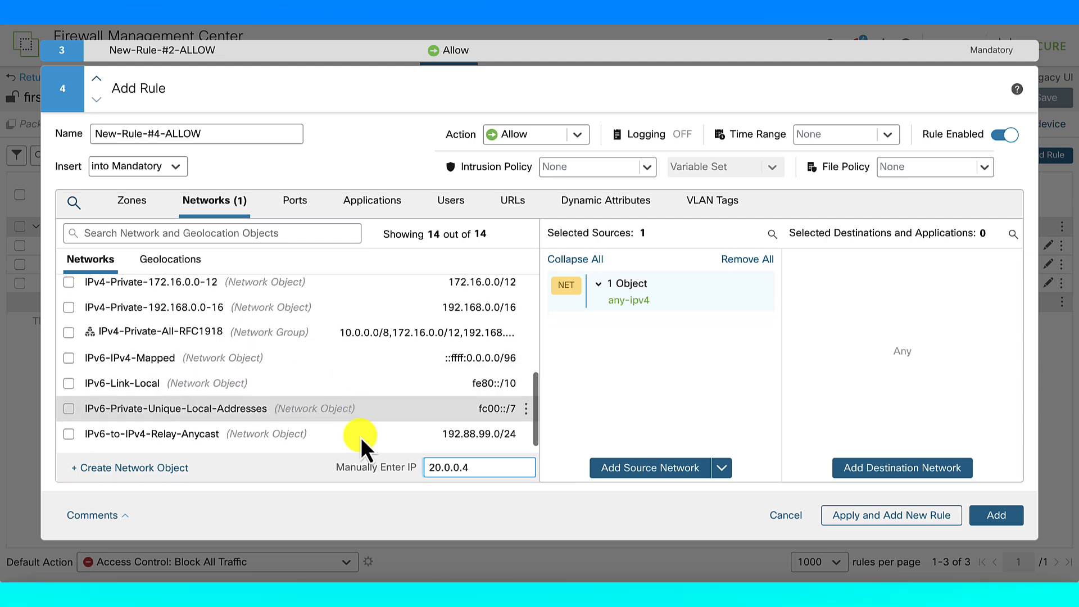
{"action": "left_click", "coordinate": [77, 469]}
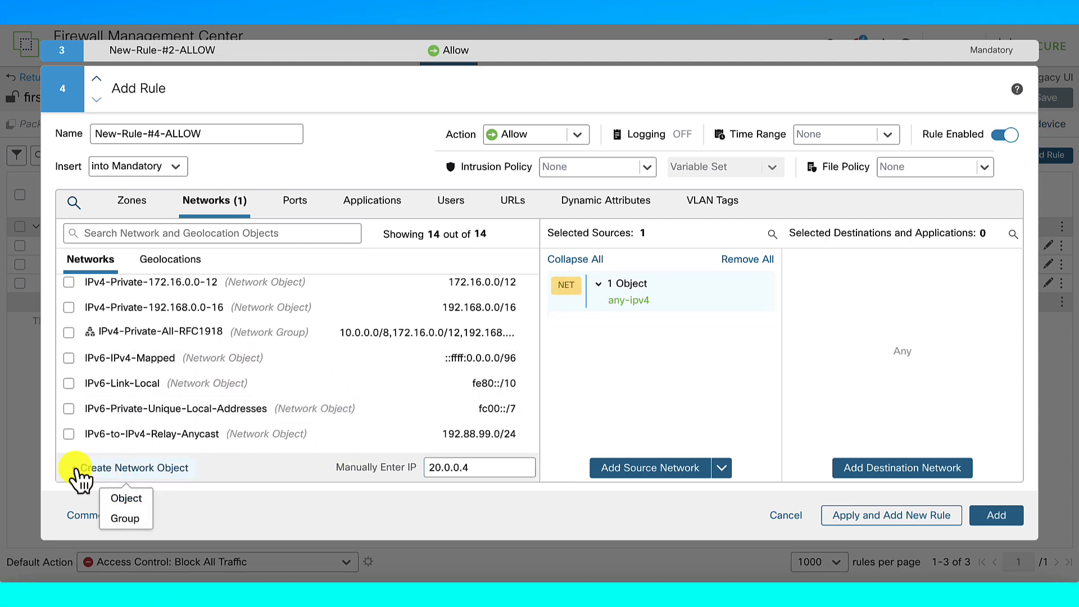
Save host object eth0_4 at 20.0.0.4, replacing the invalid name eth0:4
{"action": "left_click", "coordinate": [127, 498]}
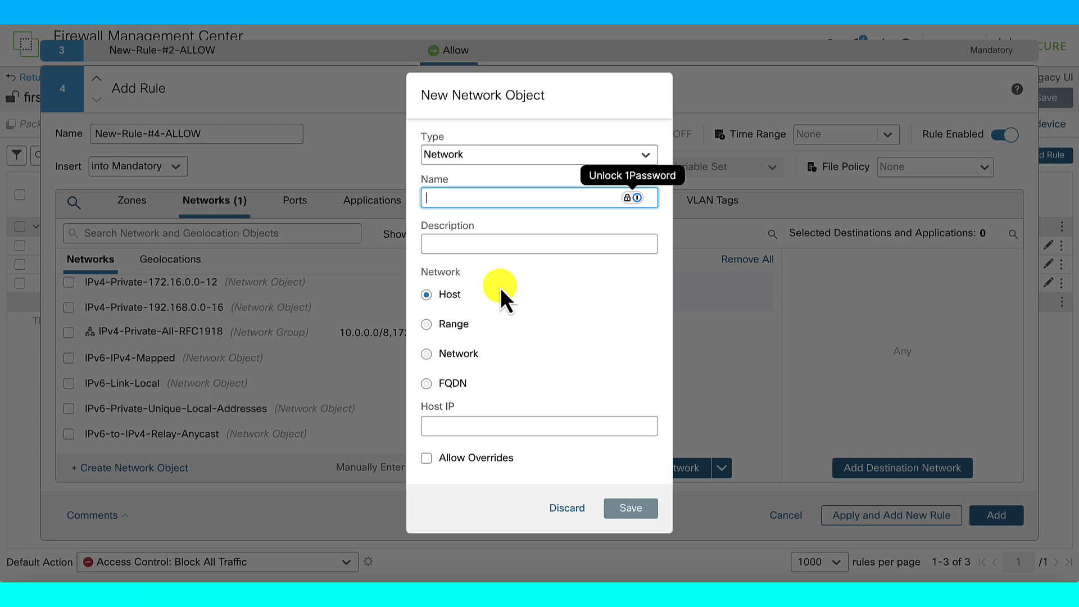
{"action": "left_click", "coordinate": [511, 202]}
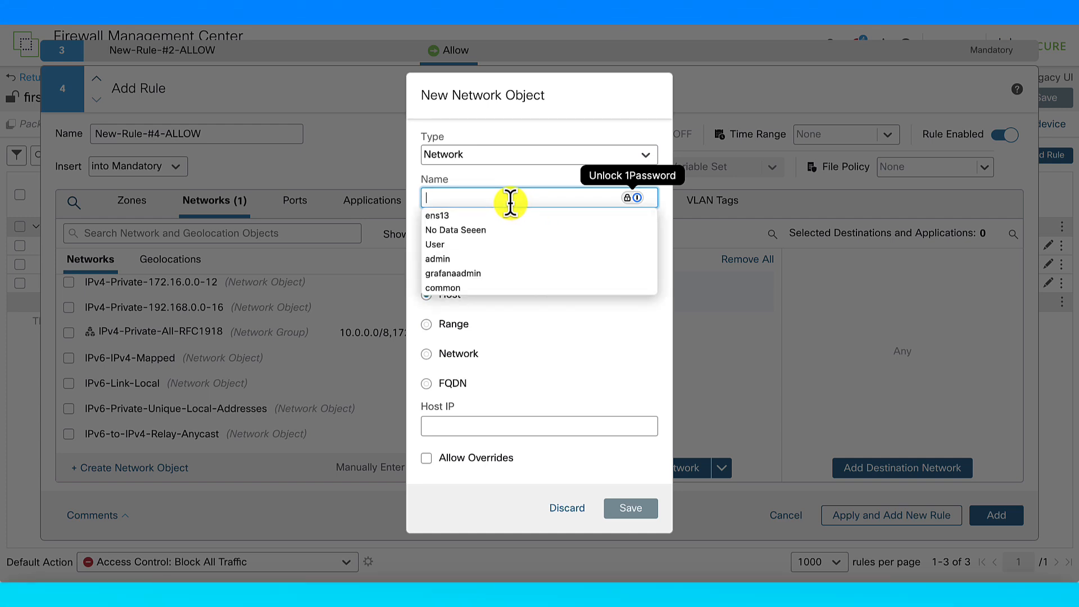
{"action": "type", "text": "eth"}
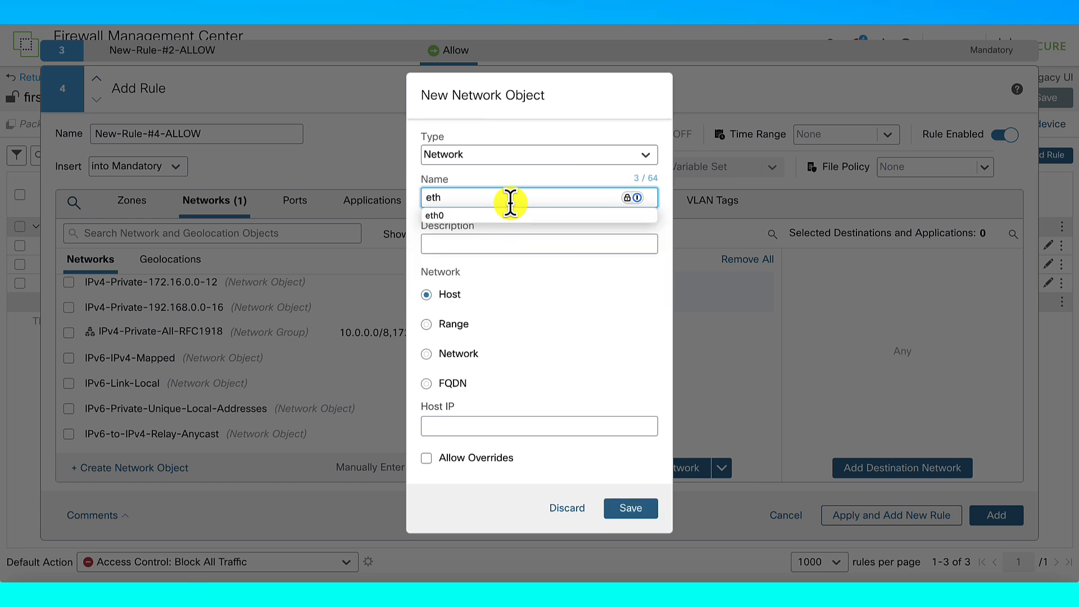
{"action": "type", "text": "0:4"}
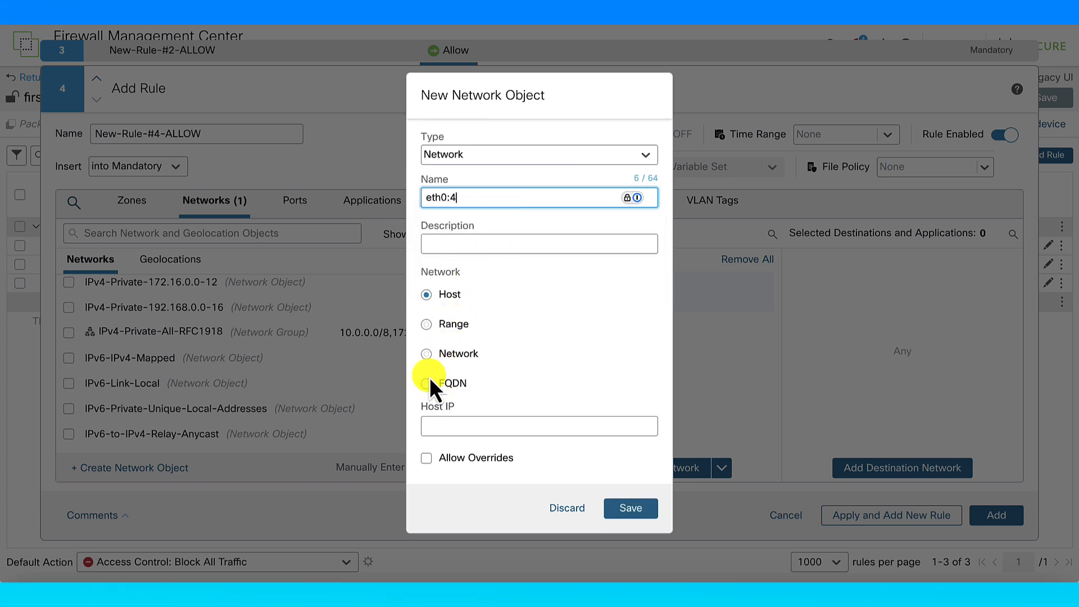
{"action": "left_click", "coordinate": [447, 419]}
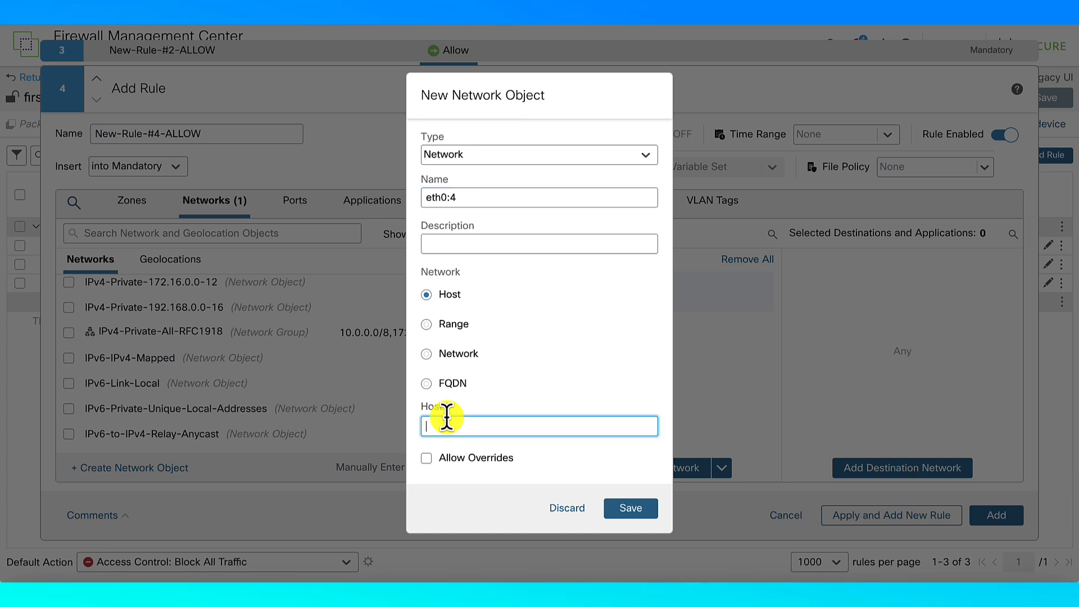
{"action": "type", "text": "20.0.0.4"}
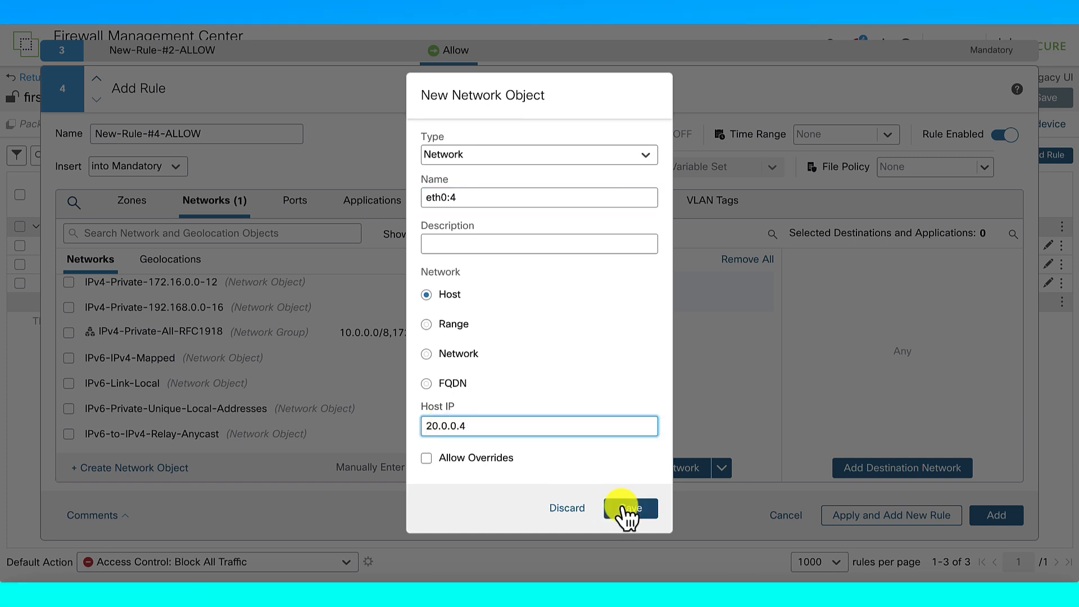
{"action": "left_click", "coordinate": [630, 510]}
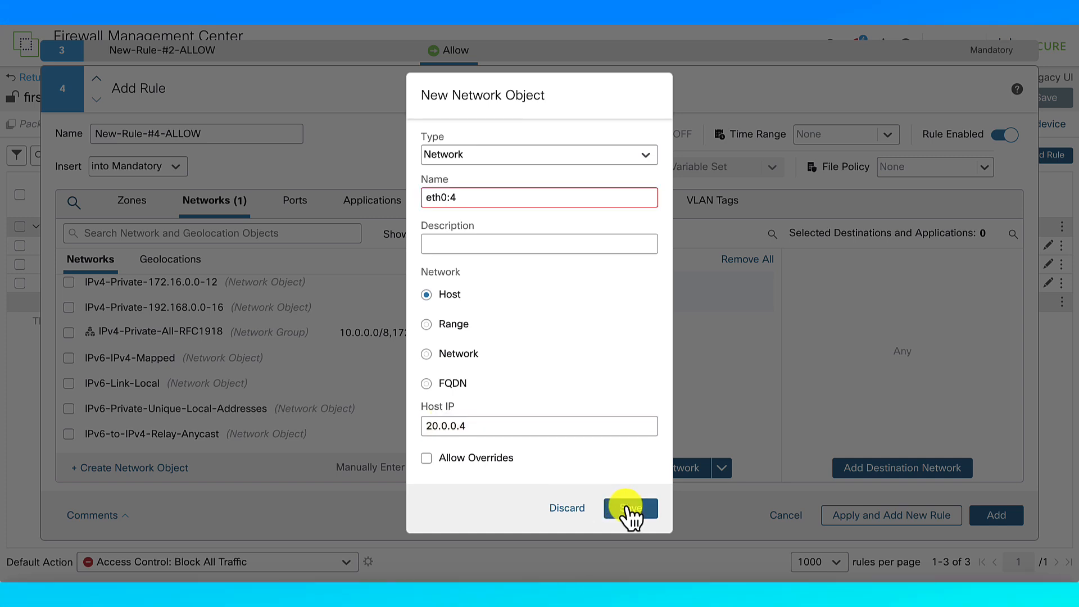
{"action": "mouse_move", "coordinate": [517, 193]}
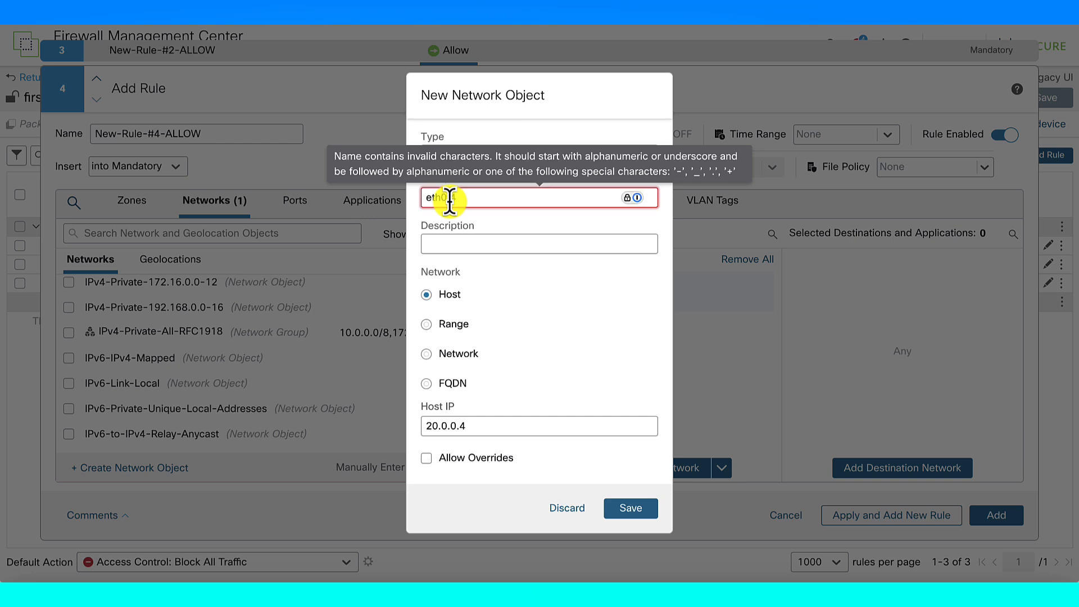
{"action": "key", "text": "BackSpace"}
{"action": "type", "text": "_4"}
{"action": "left_click", "coordinate": [629, 509]}
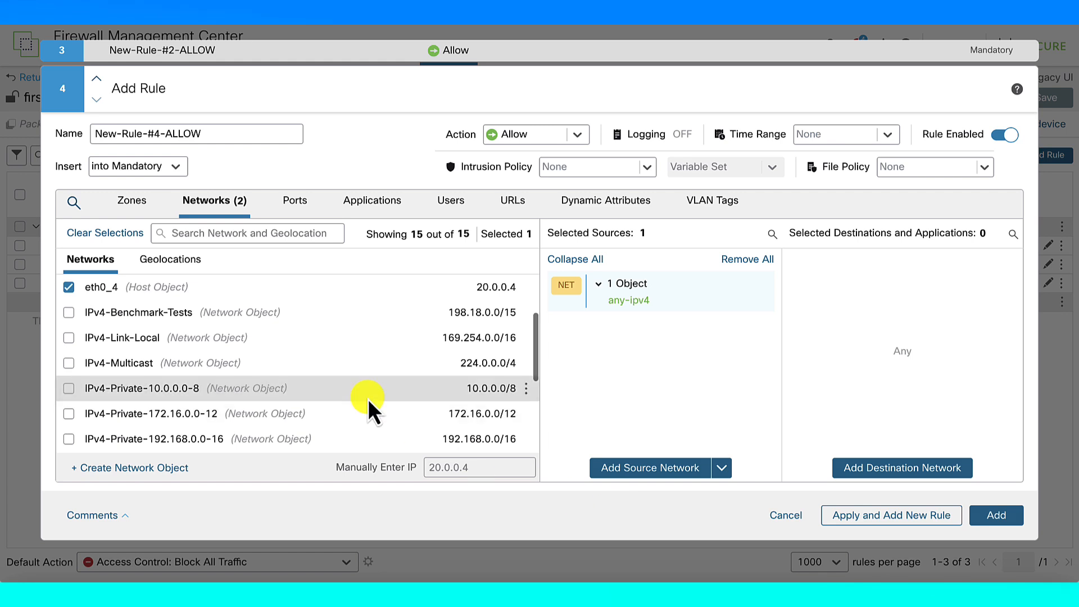
Set eth0_4 as destination and add New-Rule-#4-ALLOW to the policy
{"action": "left_click", "coordinate": [894, 467]}
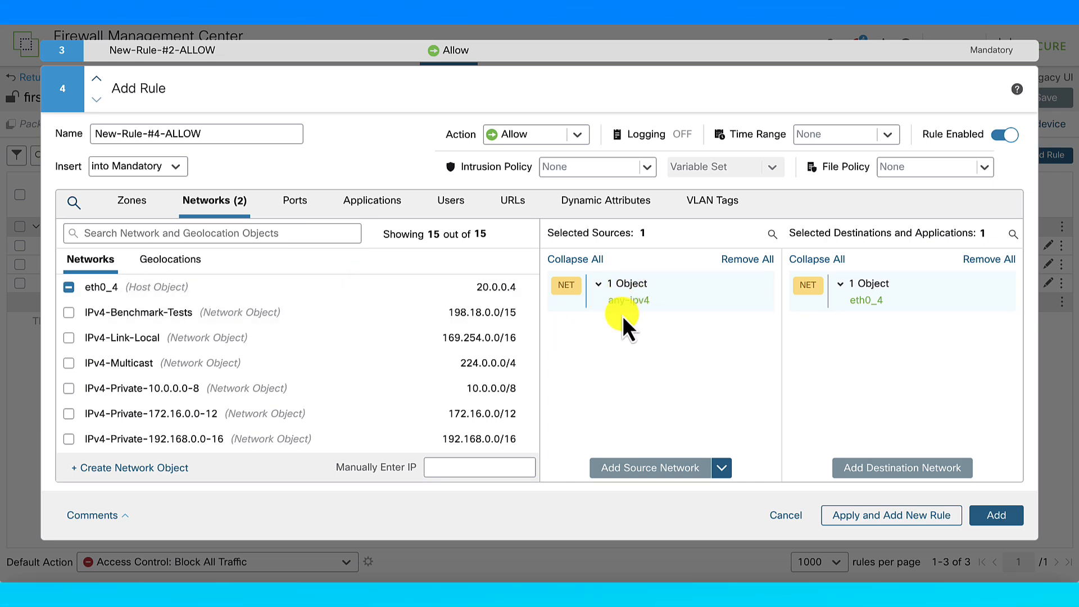
{"action": "left_click", "coordinate": [988, 515]}
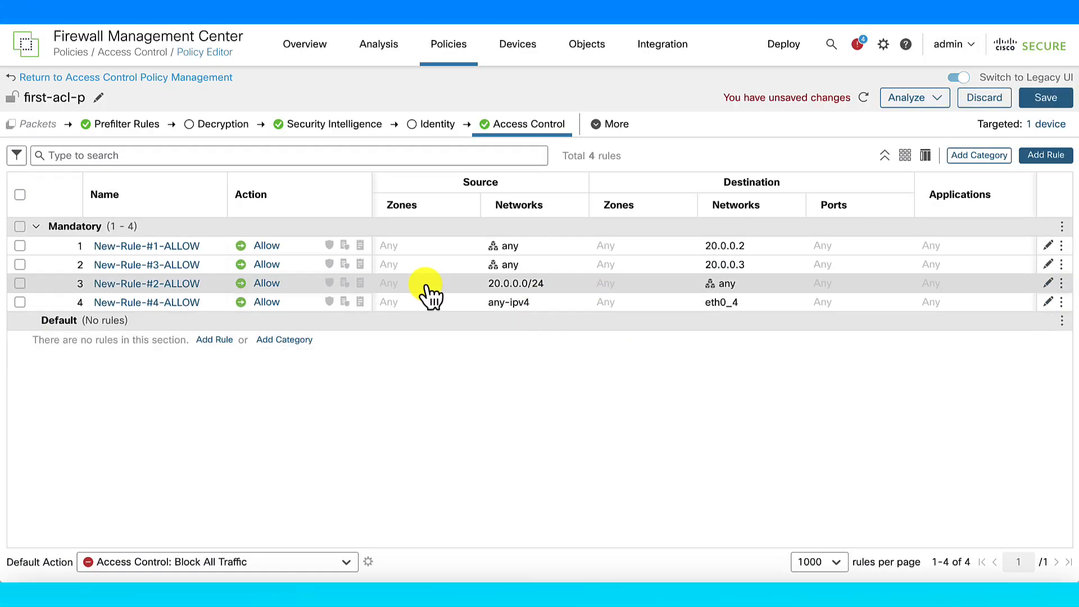
Drag New-Rule-#4-ALLOW above New-Rule-#2-ALLOW and save the first-acl-p policy
{"action": "left_click", "coordinate": [1062, 301]}
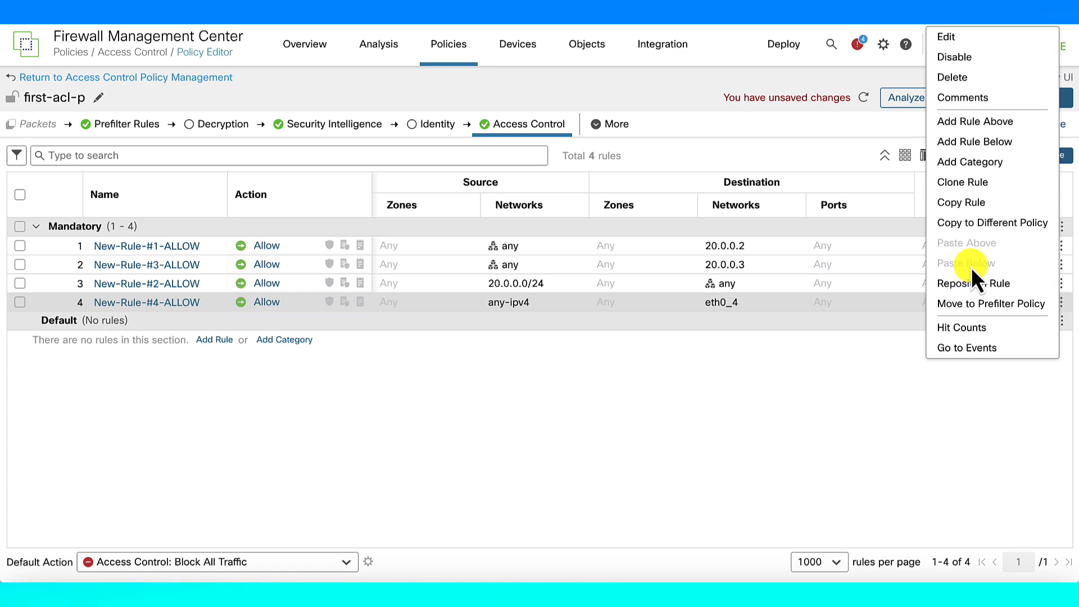
{"action": "left_click", "coordinate": [837, 412]}
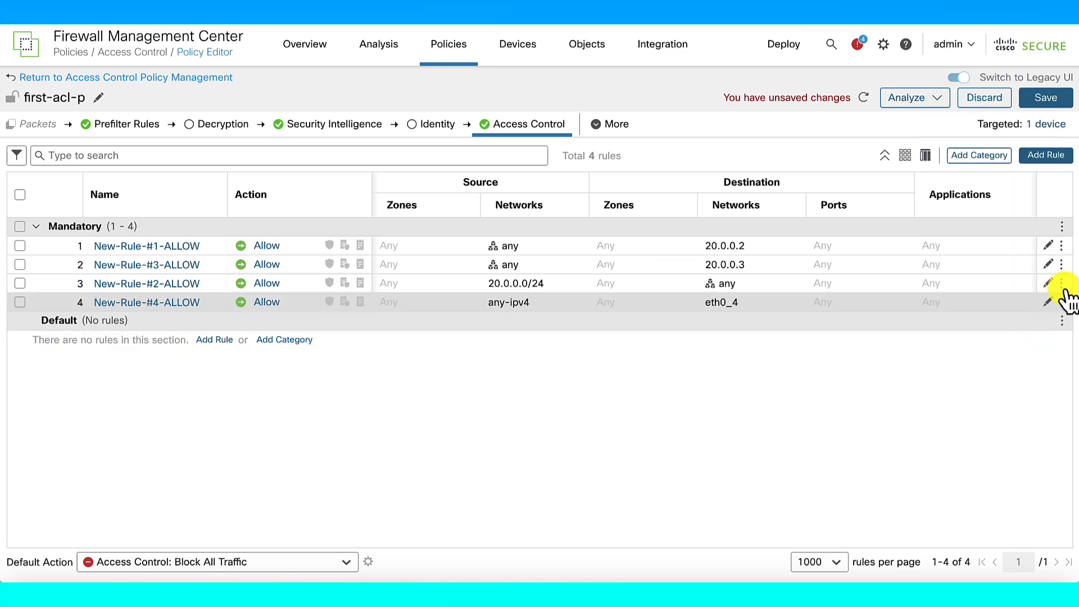
{"action": "mouse_move", "coordinate": [1062, 301]}
{"action": "left_mouse_down"}
{"action": "mouse_move", "coordinate": [1062, 259]}
{"action": "mouse_move", "coordinate": [1063, 282]}
{"action": "left_mouse_up"}
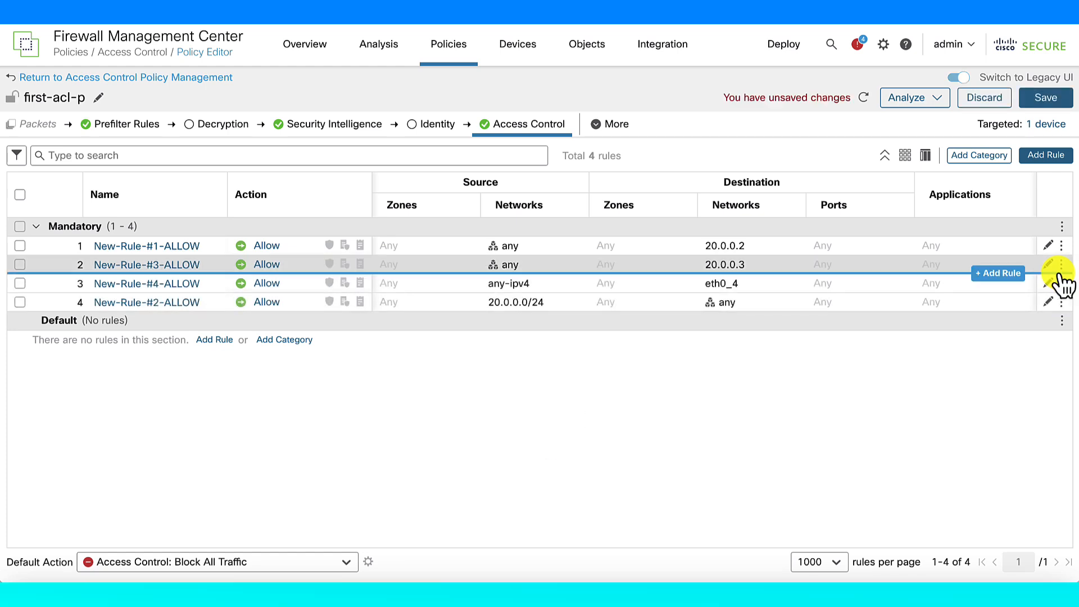
{"action": "left_click", "coordinate": [1037, 105]}
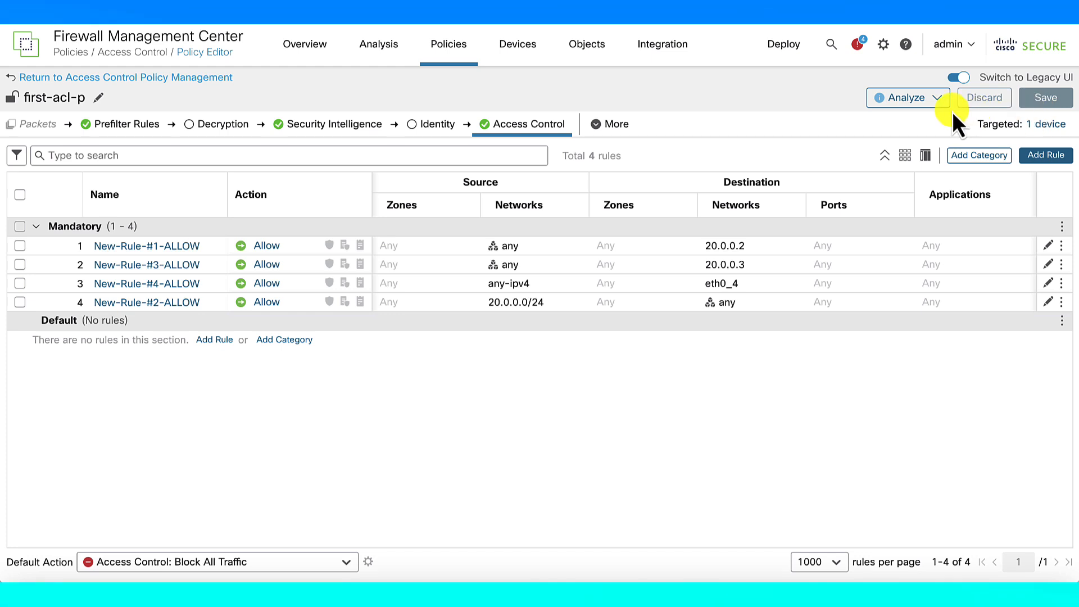
Deploy the saved policy changes to ftdv-0
{"action": "left_click", "coordinate": [783, 45]}
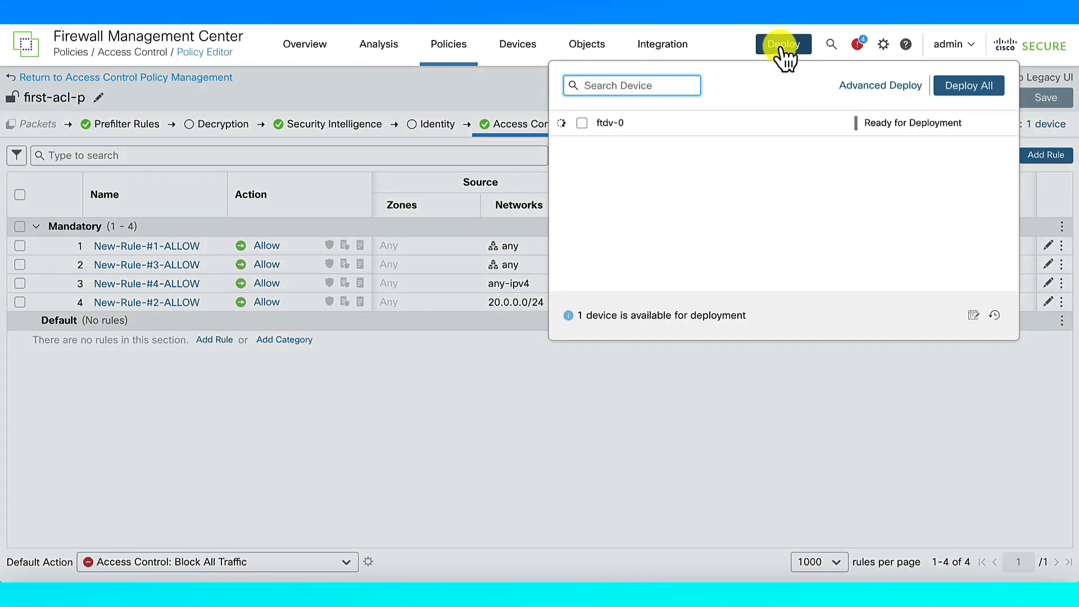
{"action": "left_click", "coordinate": [582, 123]}
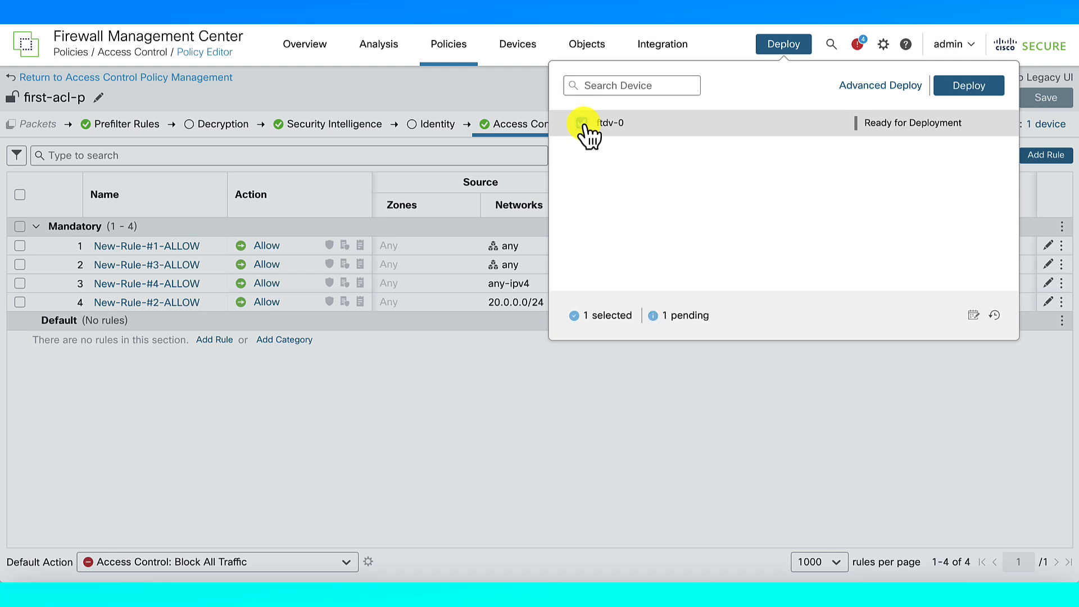
{"action": "left_click", "coordinate": [960, 85]}
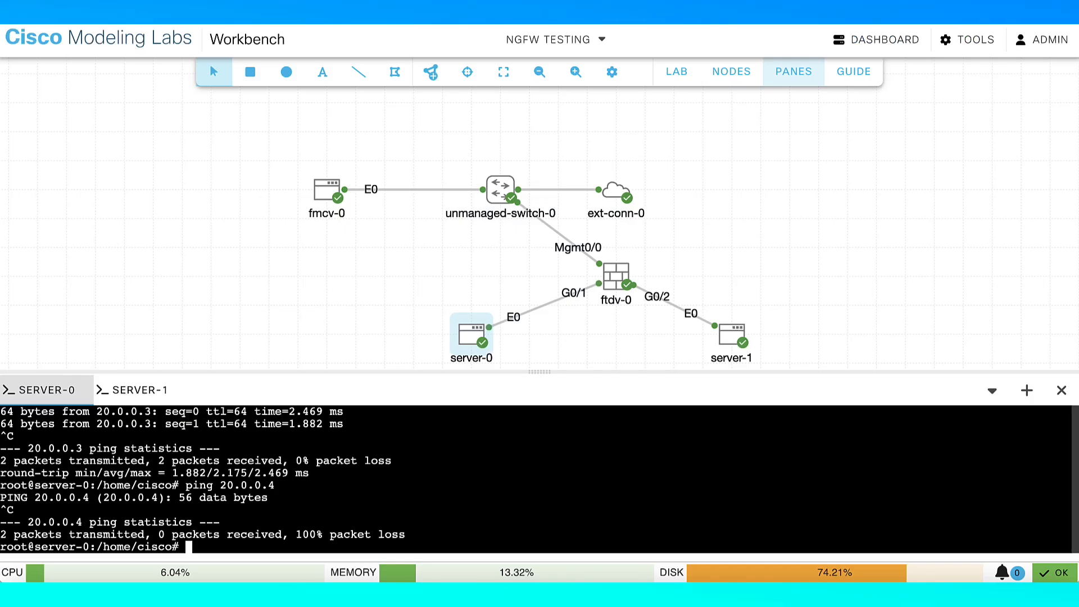
Rerun ping 20.0.0.4 on server-0's console
{"action": "key", "text": "Up"}
{"action": "key", "text": "Return"}
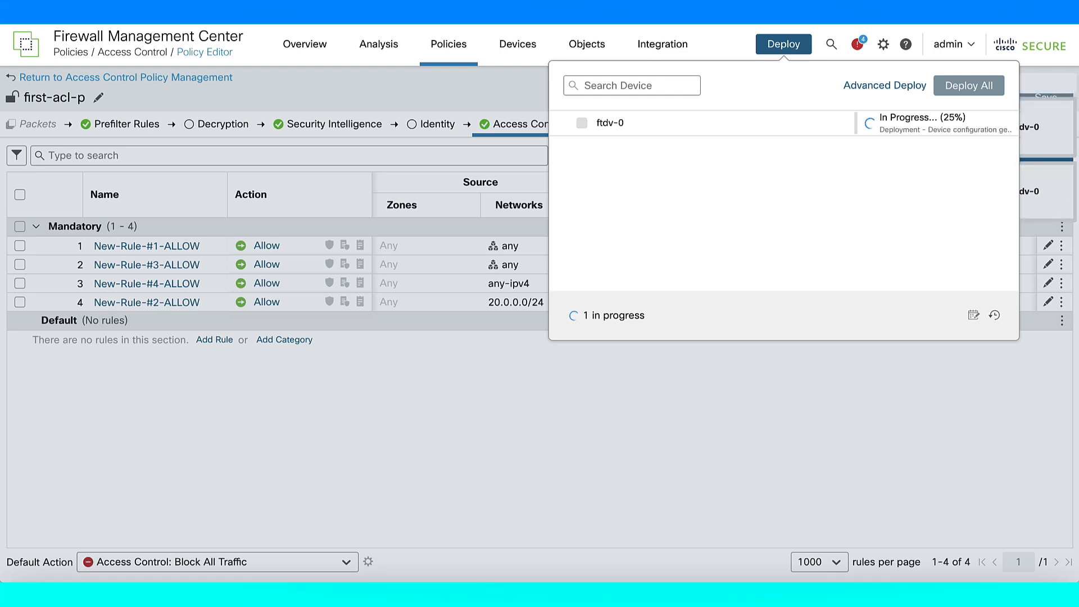
Watch the ftdv-0 deployment reach Completed, then view server-0's ping replies from 20.0.0.4
{"action": "left_click", "coordinate": [663, 395]}
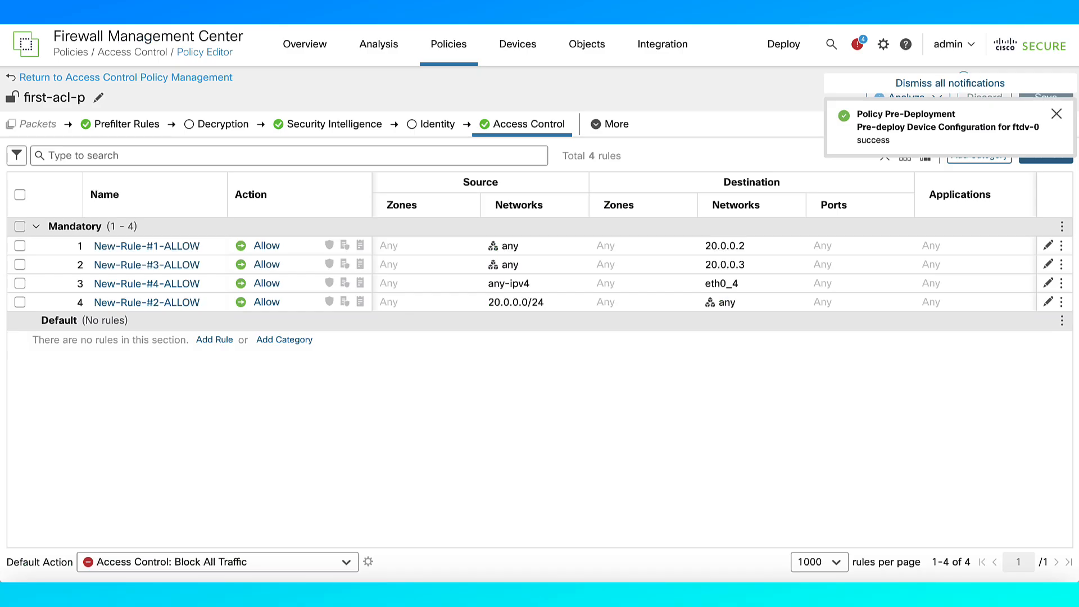
{"action": "left_click", "coordinate": [793, 51]}
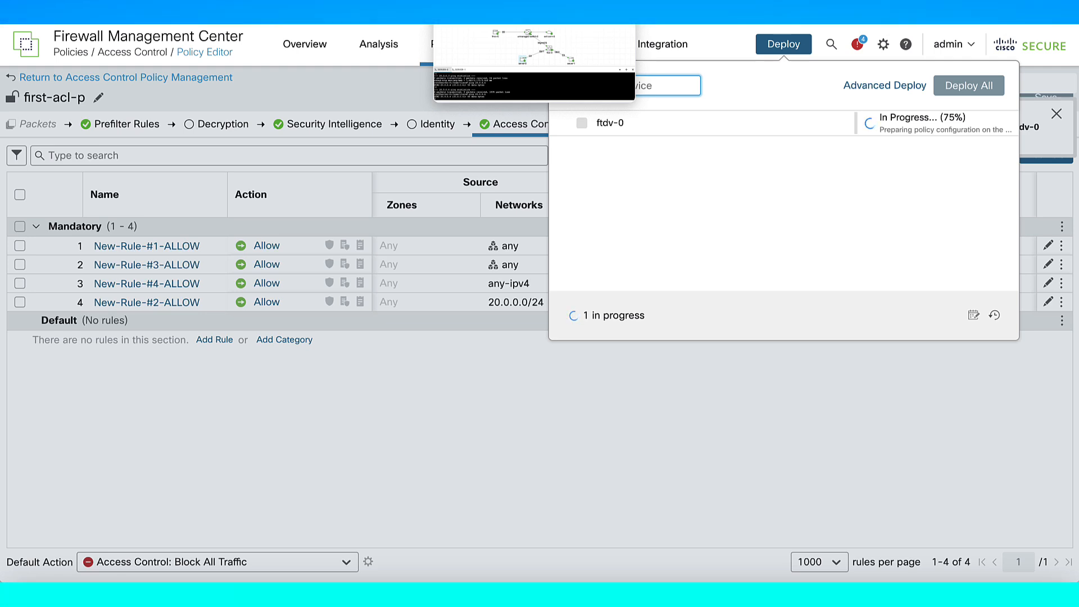
{"action": "left_click", "coordinate": [475, 411]}
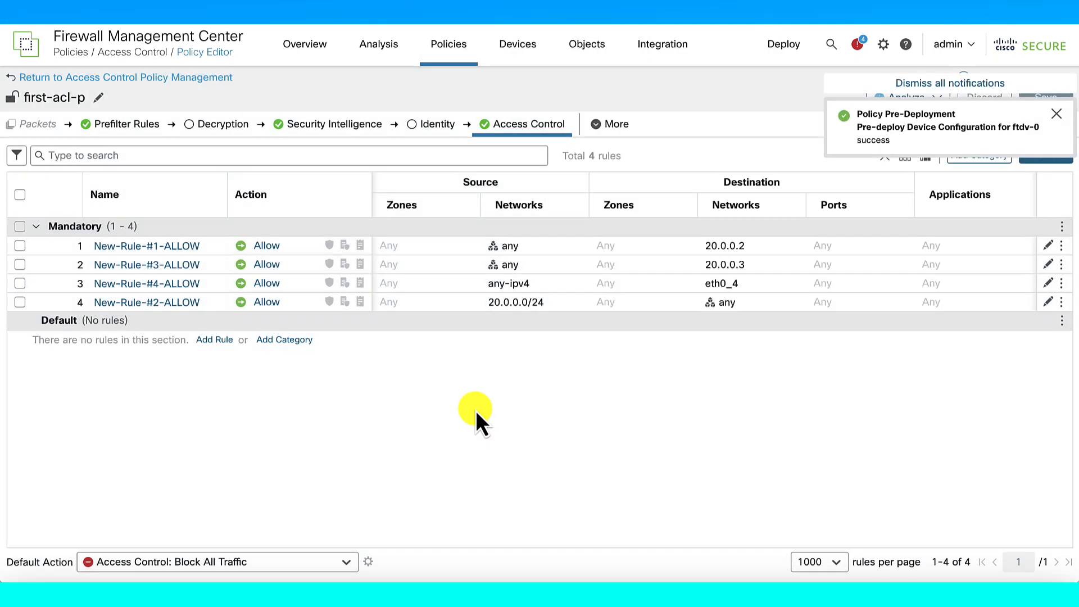
{"action": "left_click", "coordinate": [720, 290]}
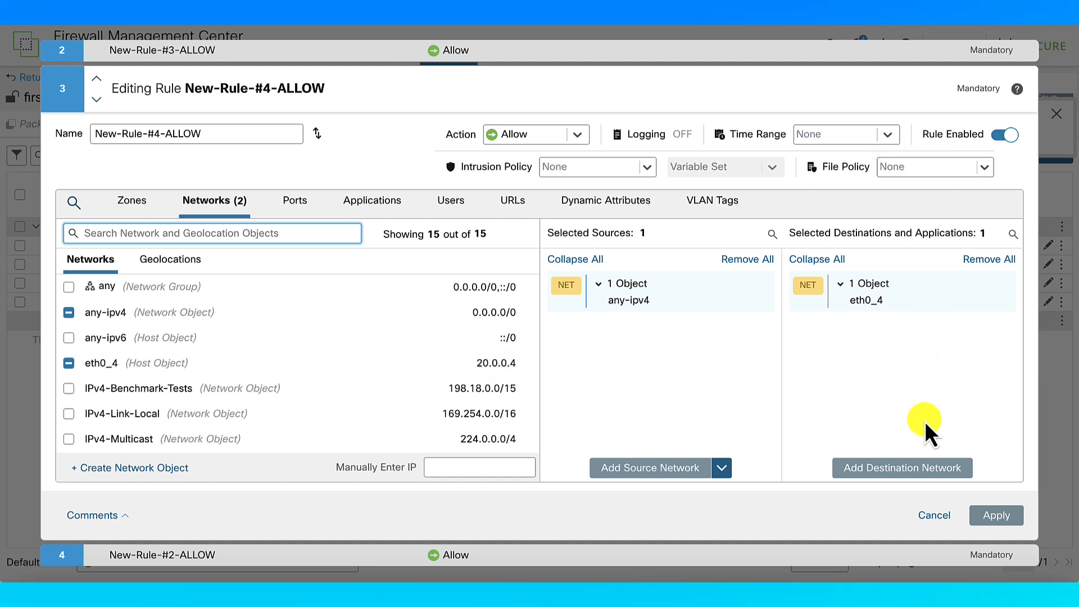
{"action": "left_click", "coordinate": [934, 515]}
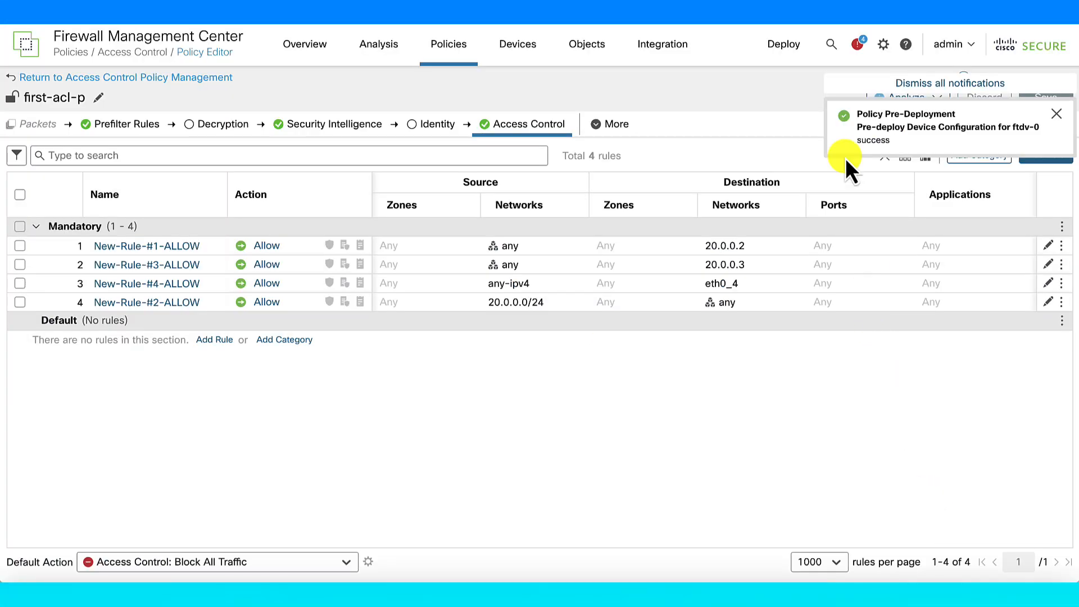
{"action": "left_click", "coordinate": [782, 48]}
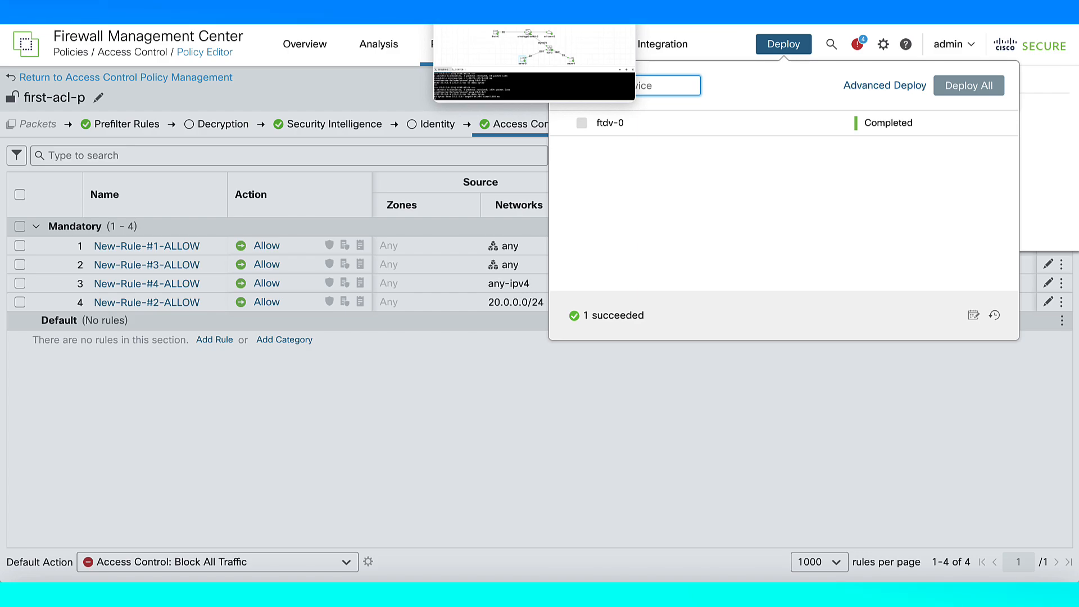
{"action": "left_click", "coordinate": [483, 6]}
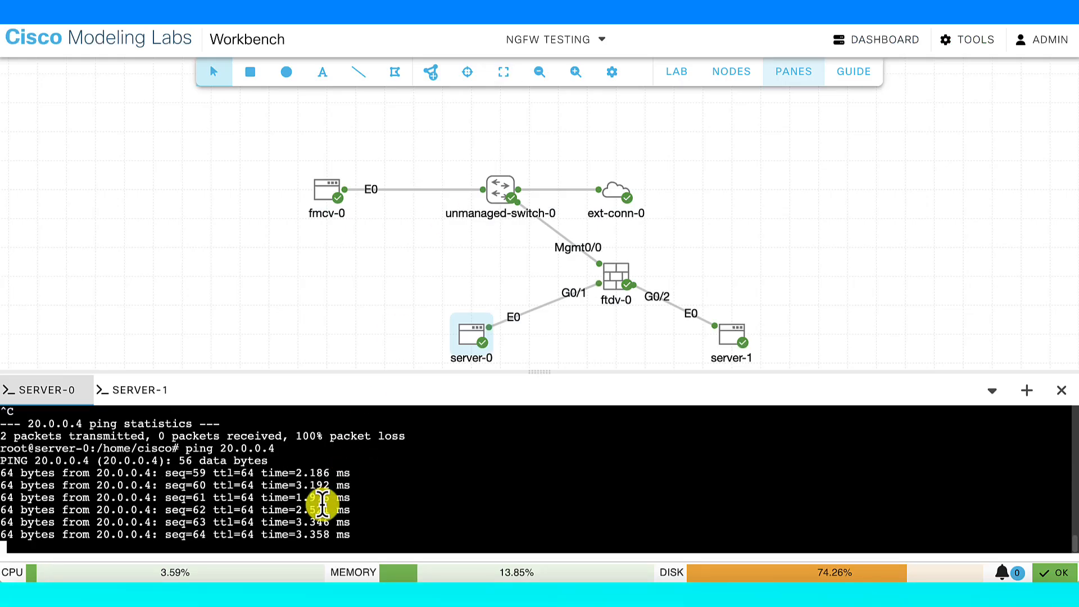